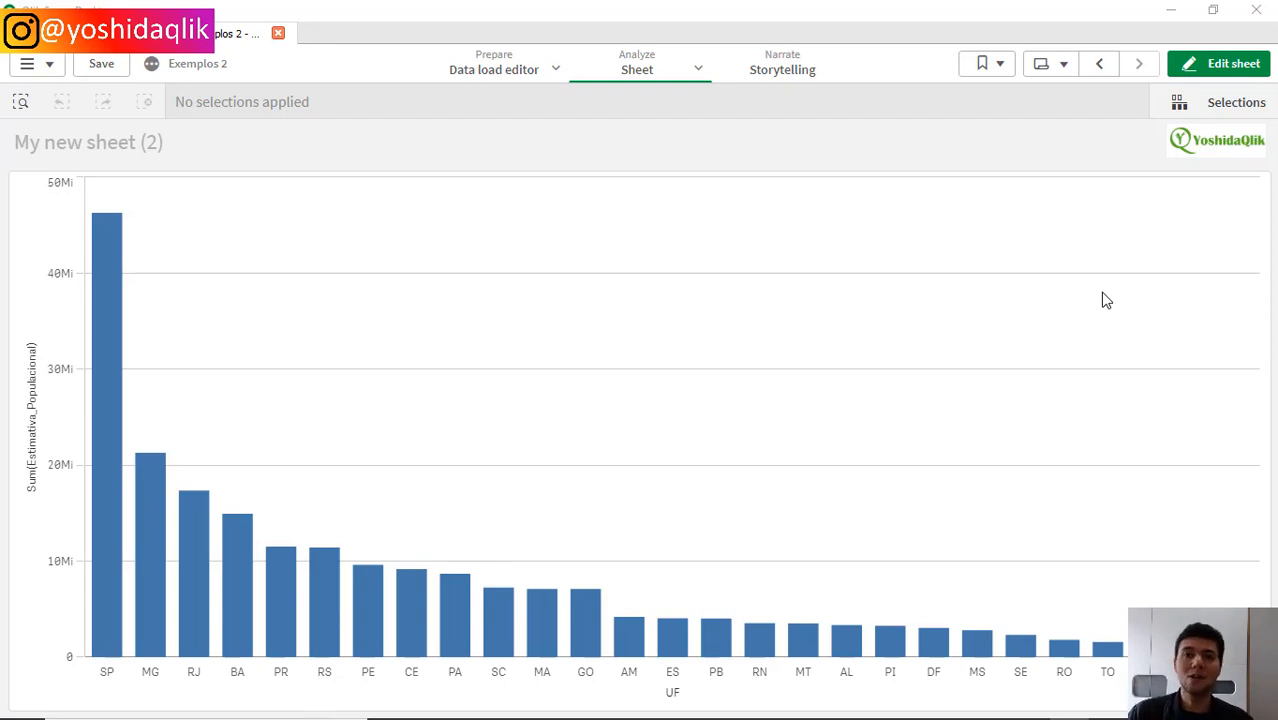
# Step: Put the sheet in edit mode and narrow the bar chart to 20 x 12 grid cells
pyautogui.click(1212, 64)
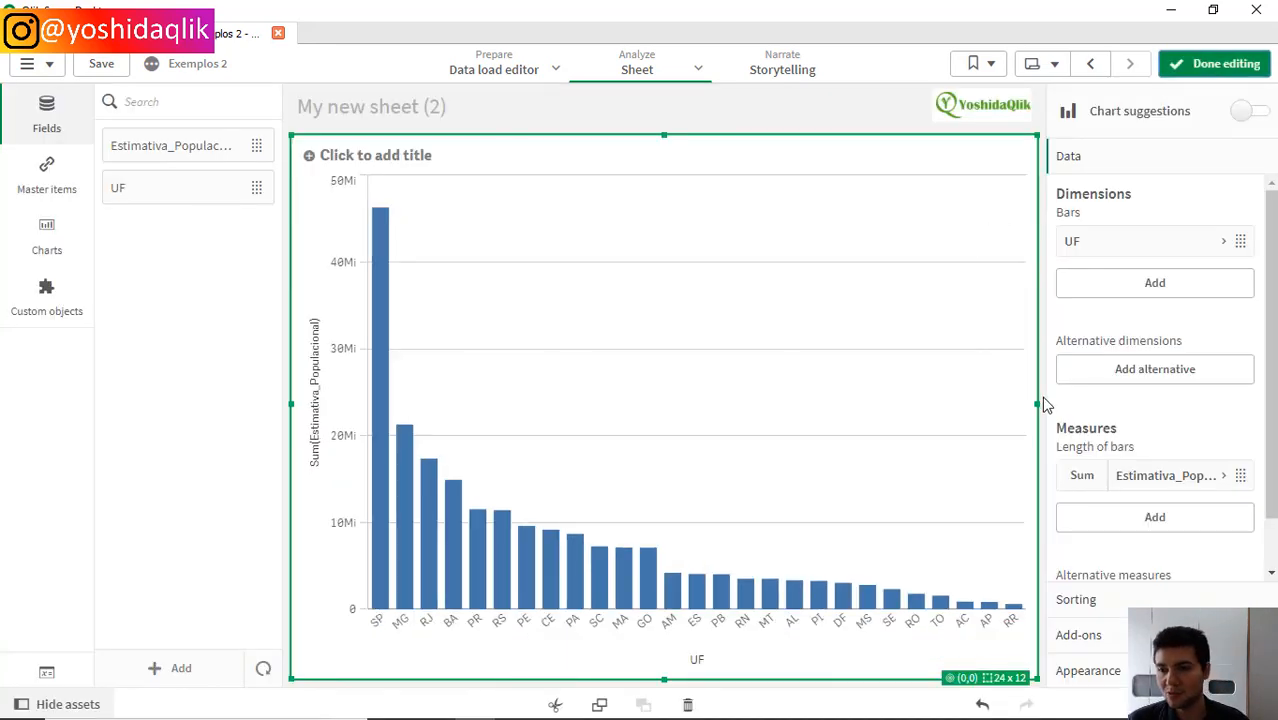
pyautogui.moveTo(1036, 404); pyautogui.dragTo(909, 406)
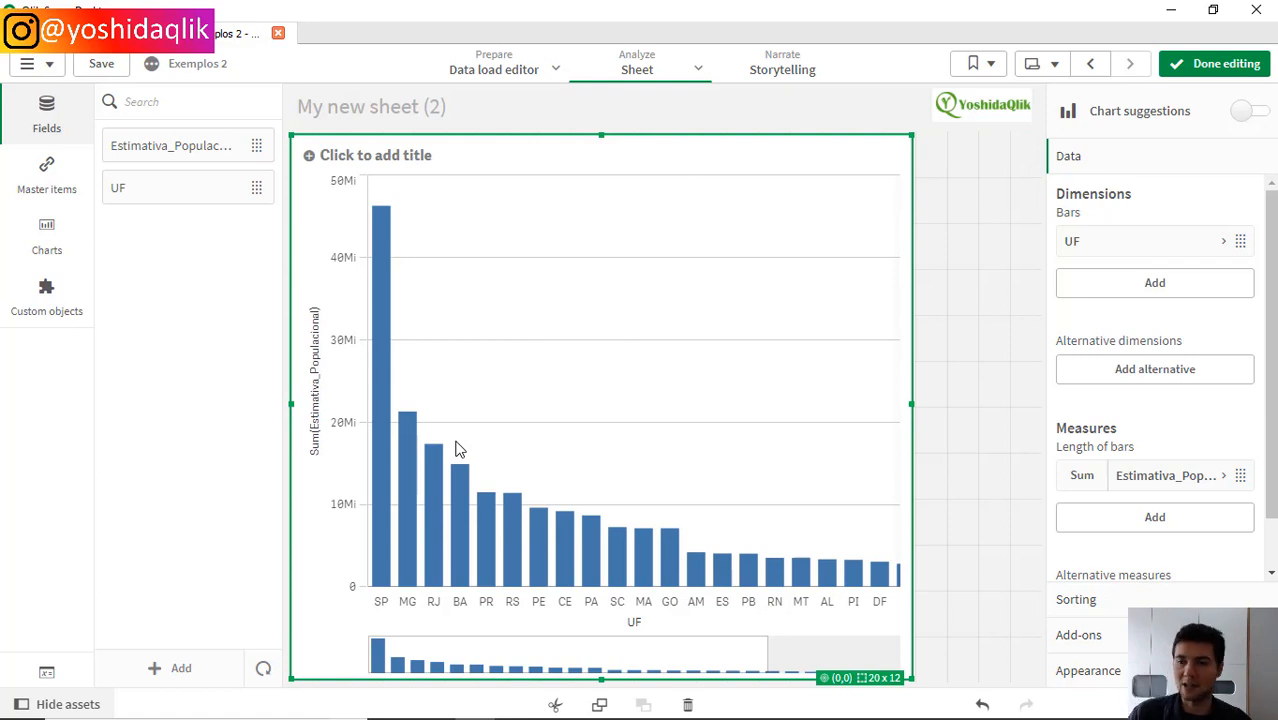
# Step: Switch the bar chart's colors from automatic to custom and color the bars by measure
pyautogui.scroll(-1, 1122, 448)
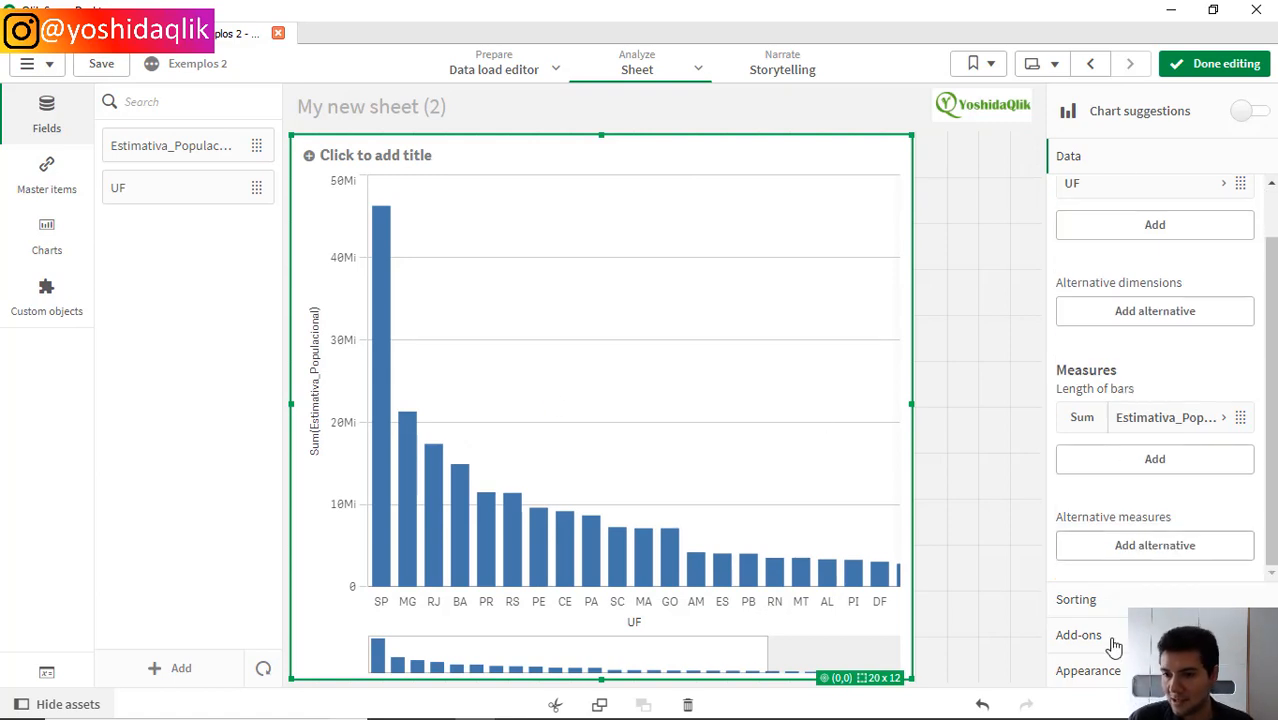
pyautogui.click(1112, 680)
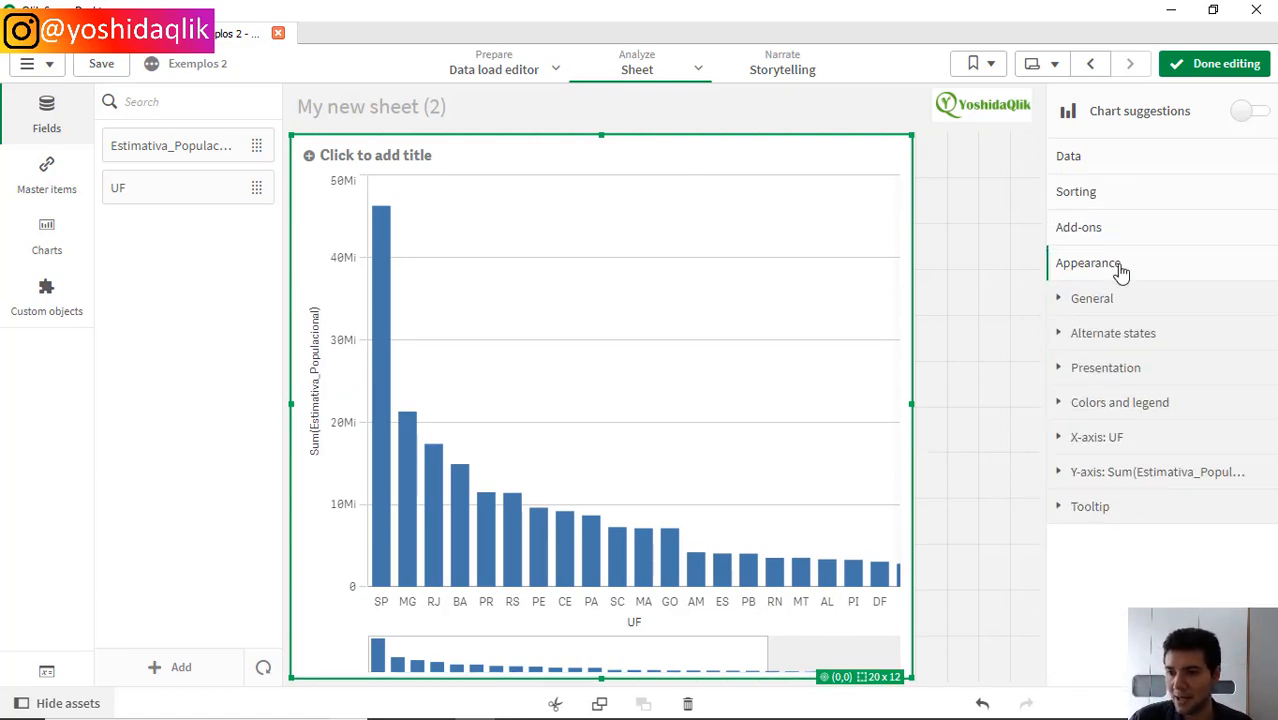
pyautogui.click(1113, 378)
pyautogui.scroll(-4, 1136, 519)
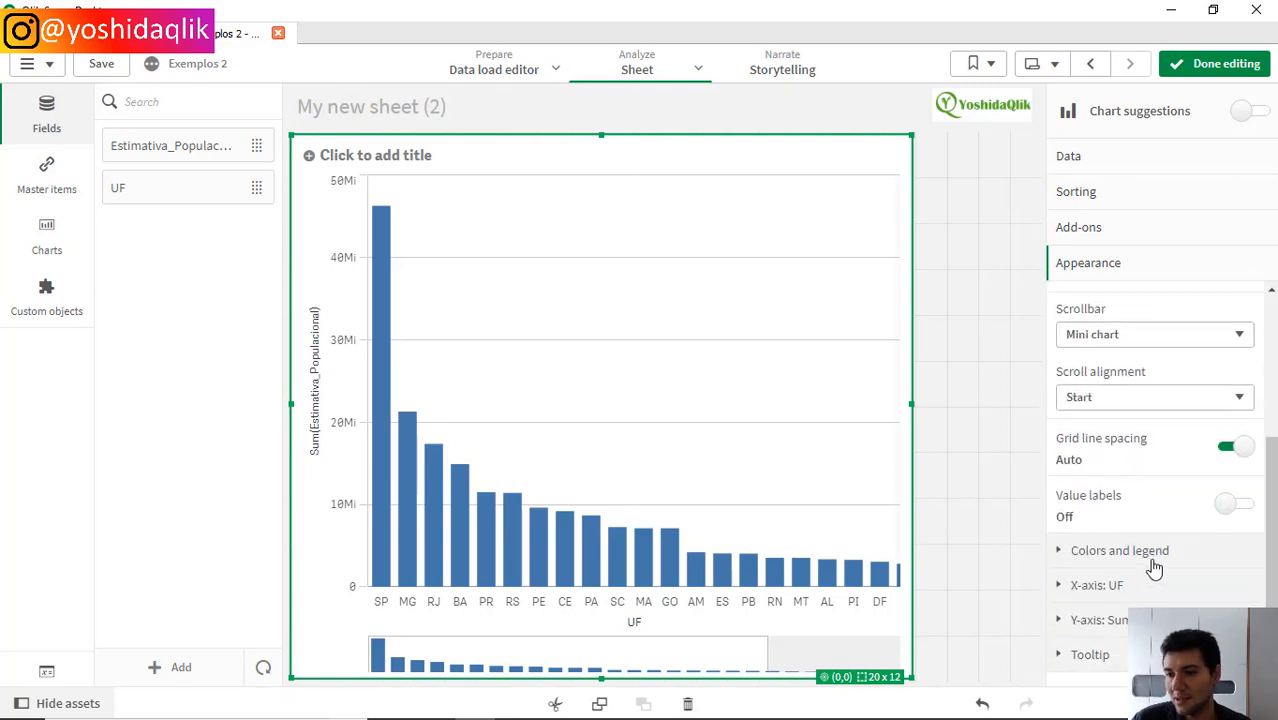
pyautogui.click(1154, 562)
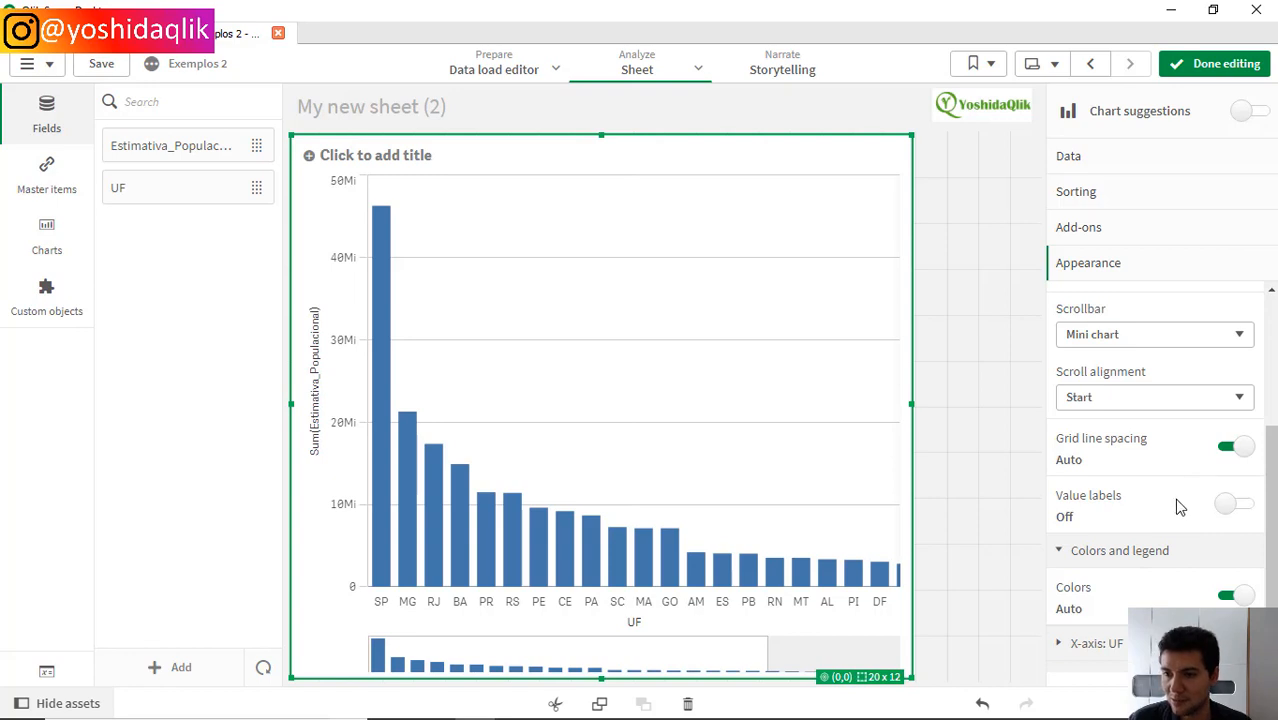
pyautogui.scroll(-1, 1154, 575)
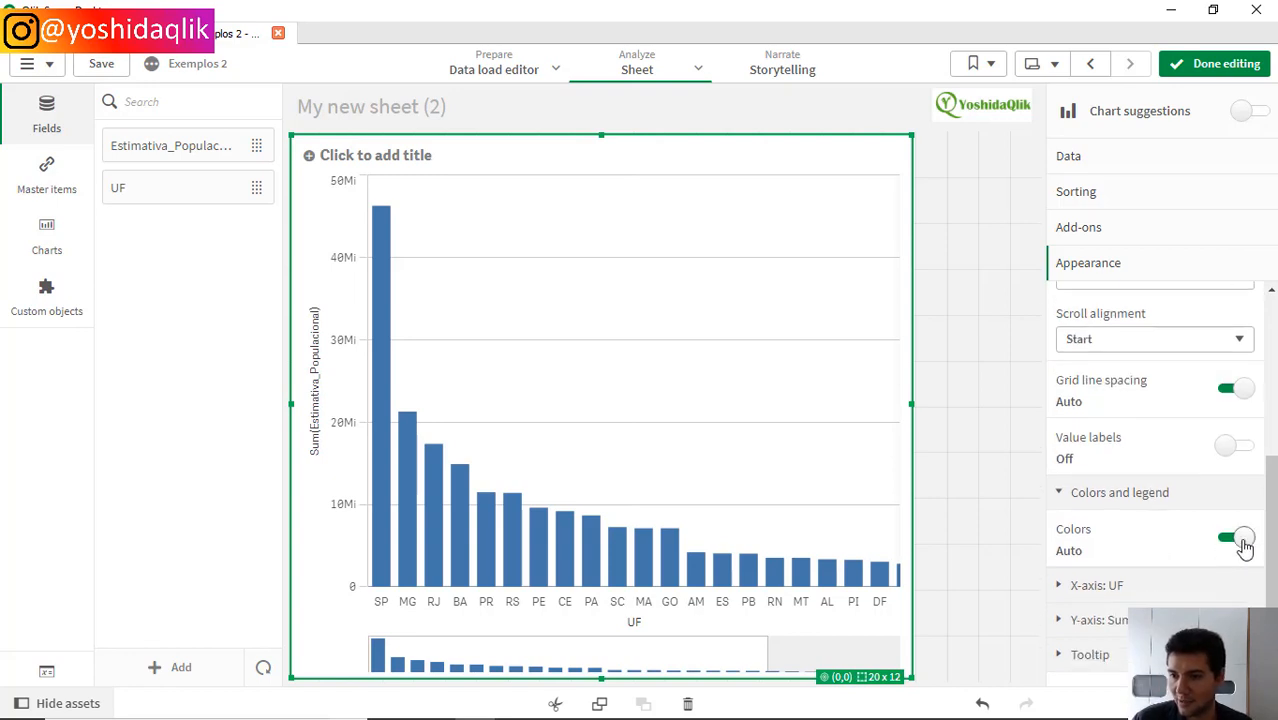
pyautogui.click(1240, 540)
pyautogui.scroll(-1, 1129, 527)
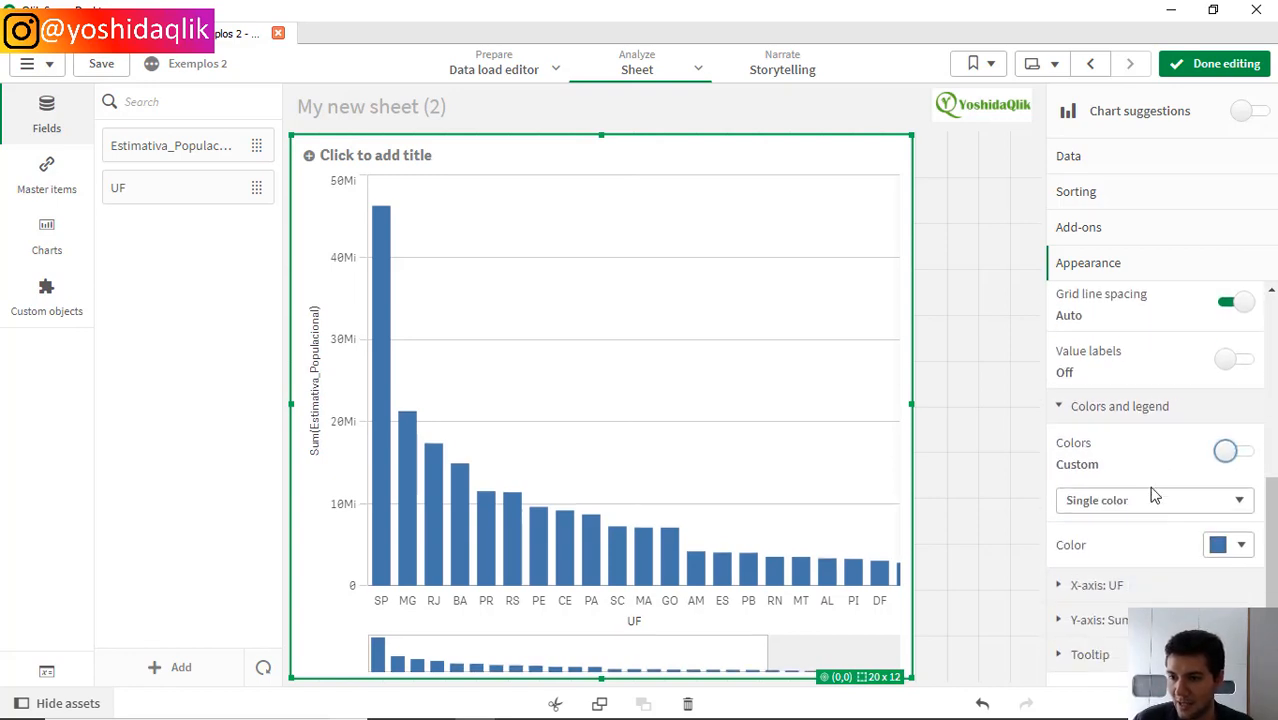
pyautogui.click(1136, 513)
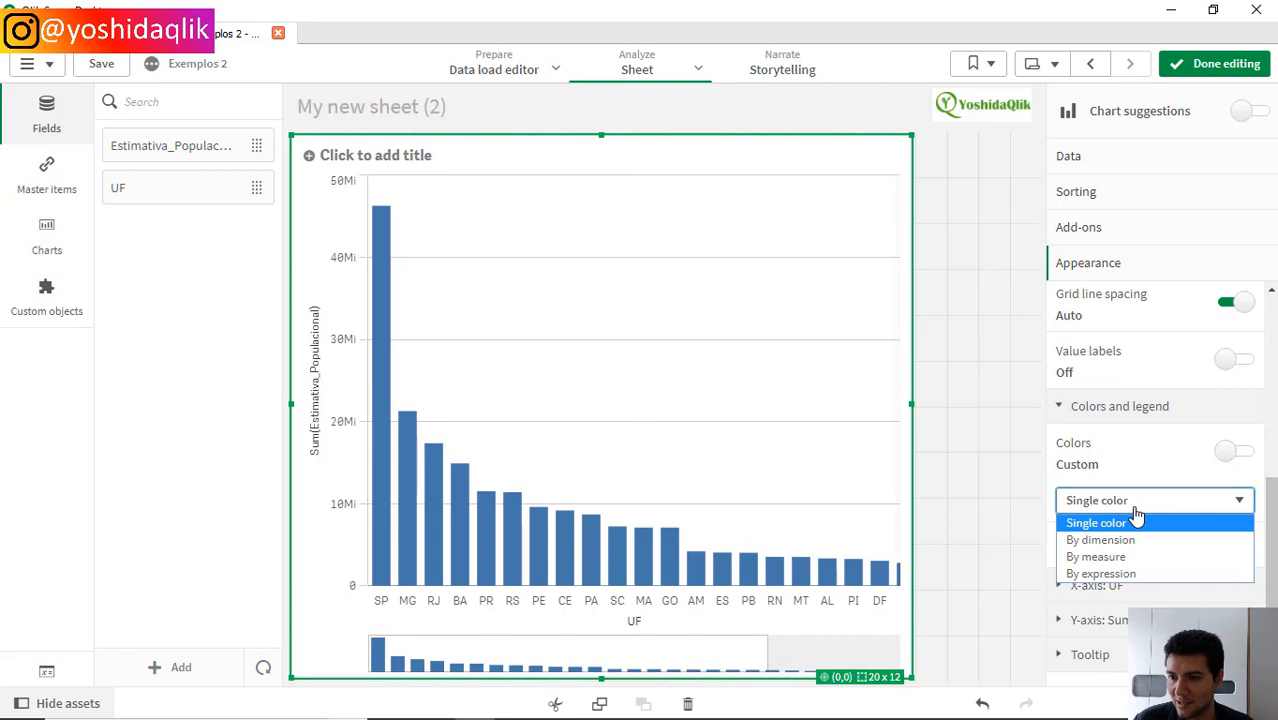
pyautogui.click(1118, 560)
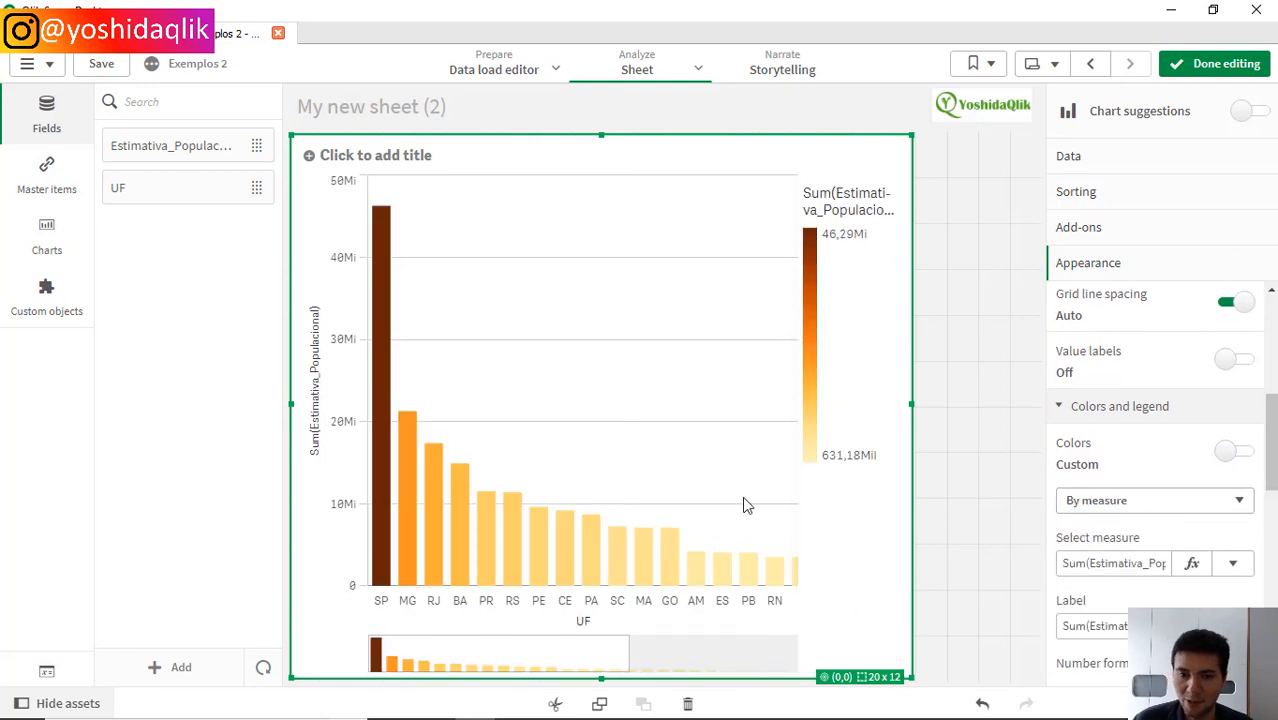
# Step: Examine the color scheme options for the measure coloring and preview the chart outside edit mode
pyautogui.scroll(-1, 1140, 560)
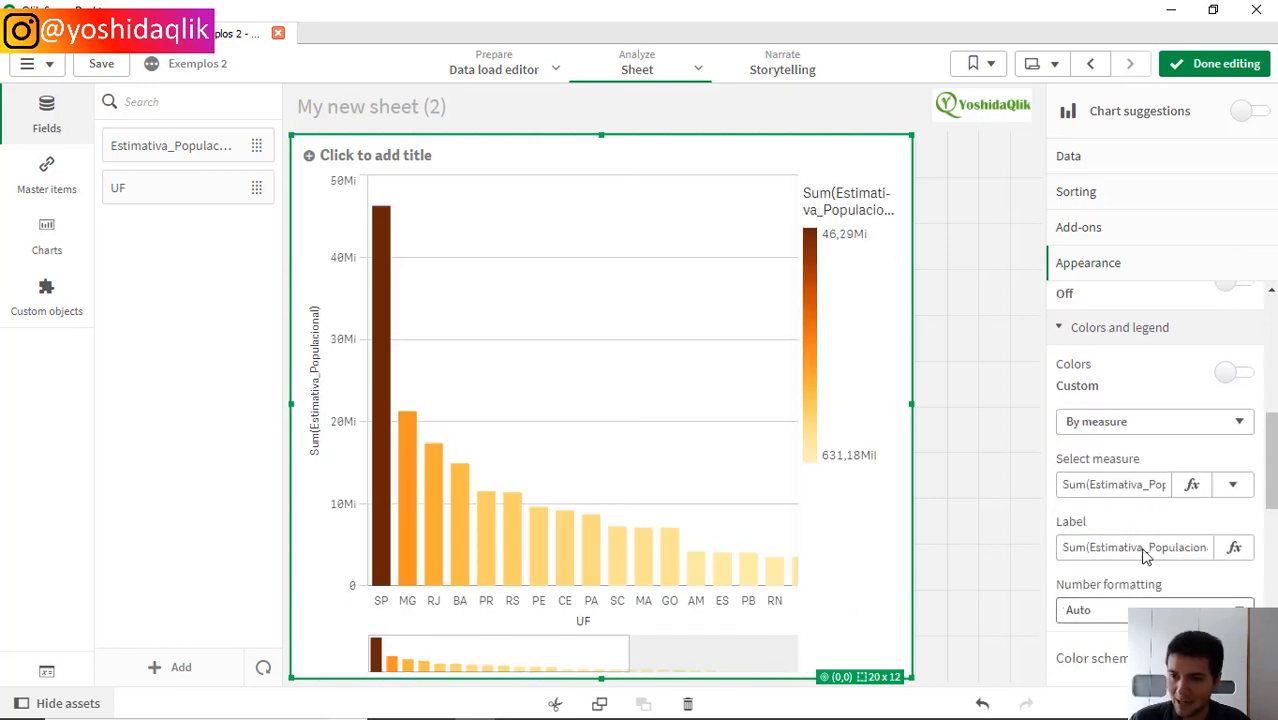
pyautogui.scroll(-2, 1145, 545)
pyautogui.scroll(-2, 1152, 537)
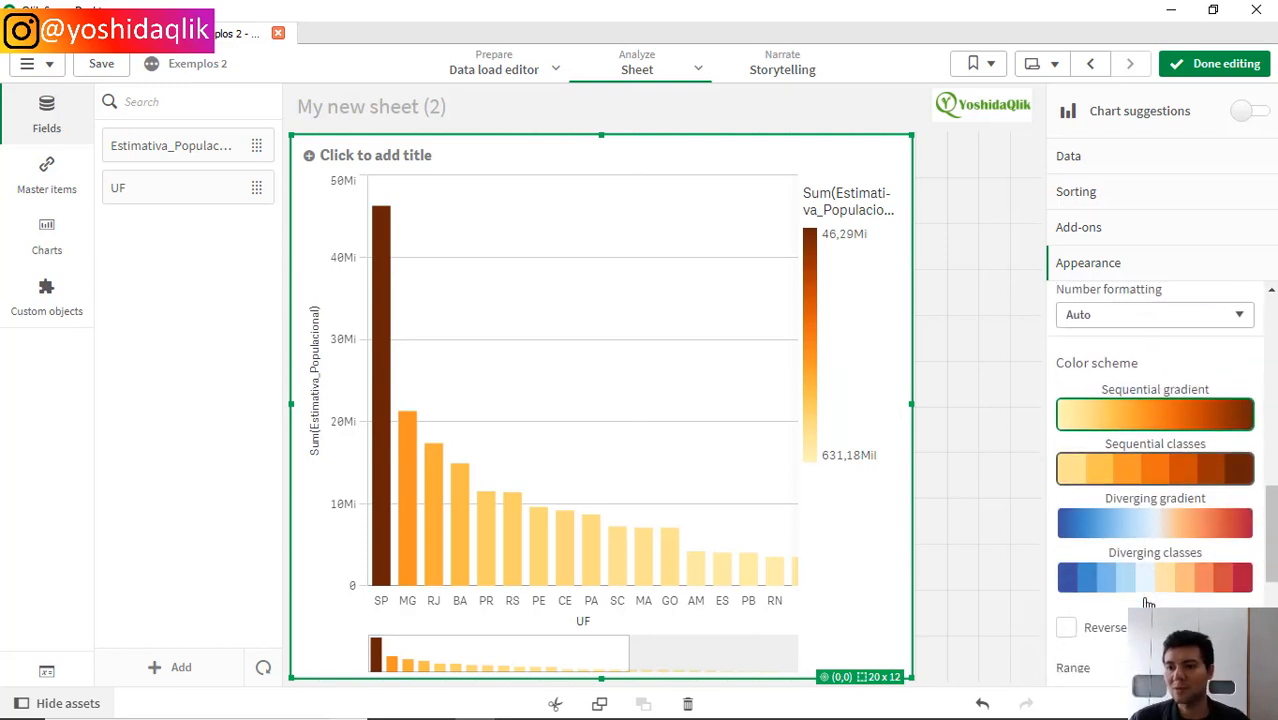
pyautogui.scroll(-1, 1150, 580)
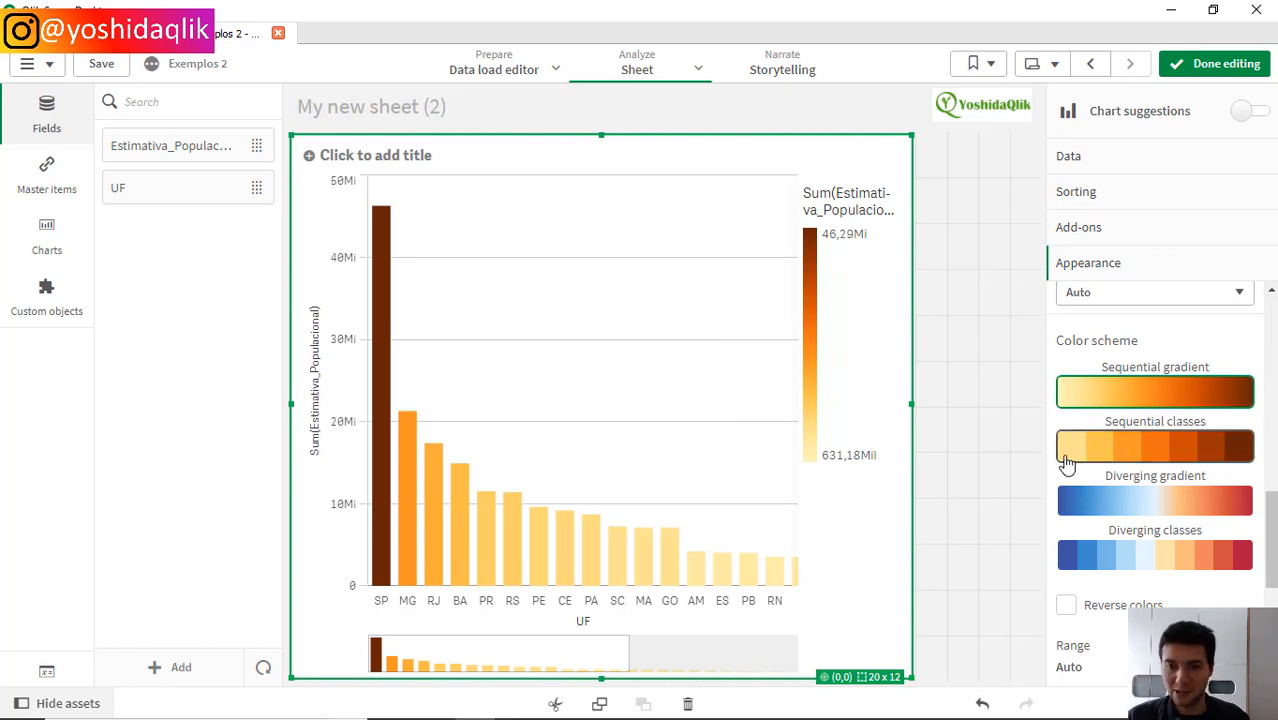
pyautogui.click(1221, 63)
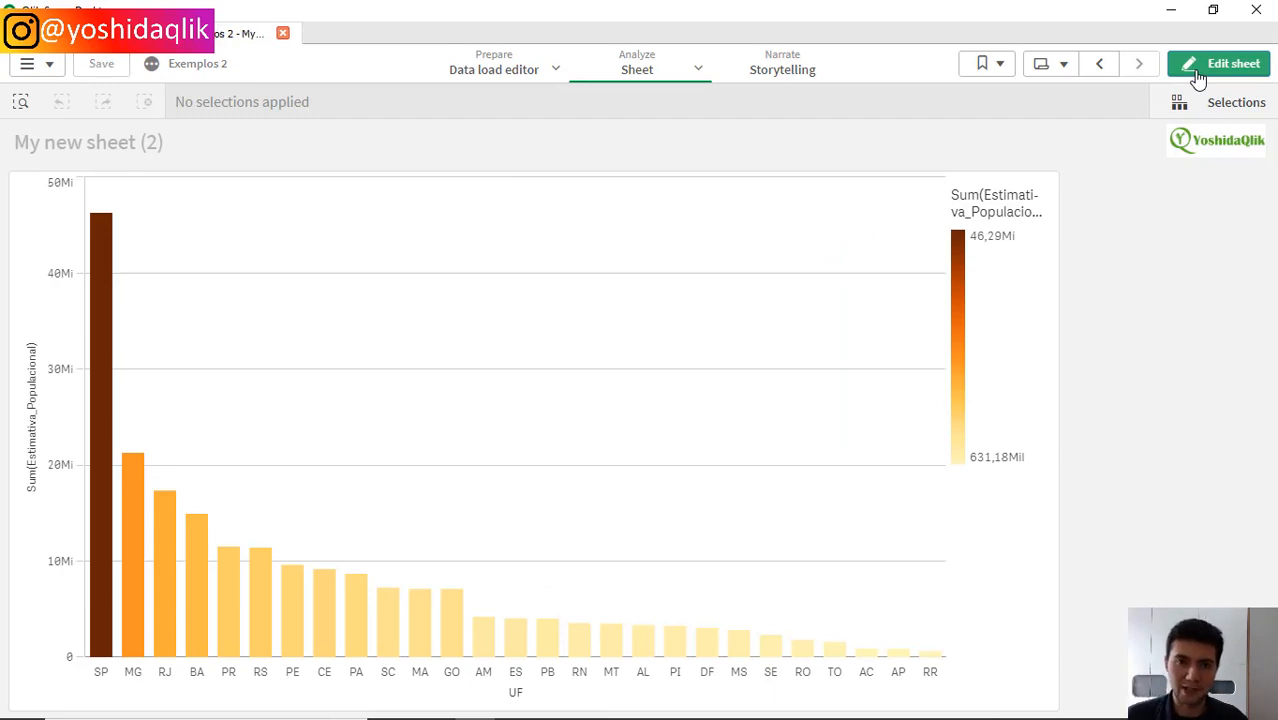
pyautogui.click(1220, 66)
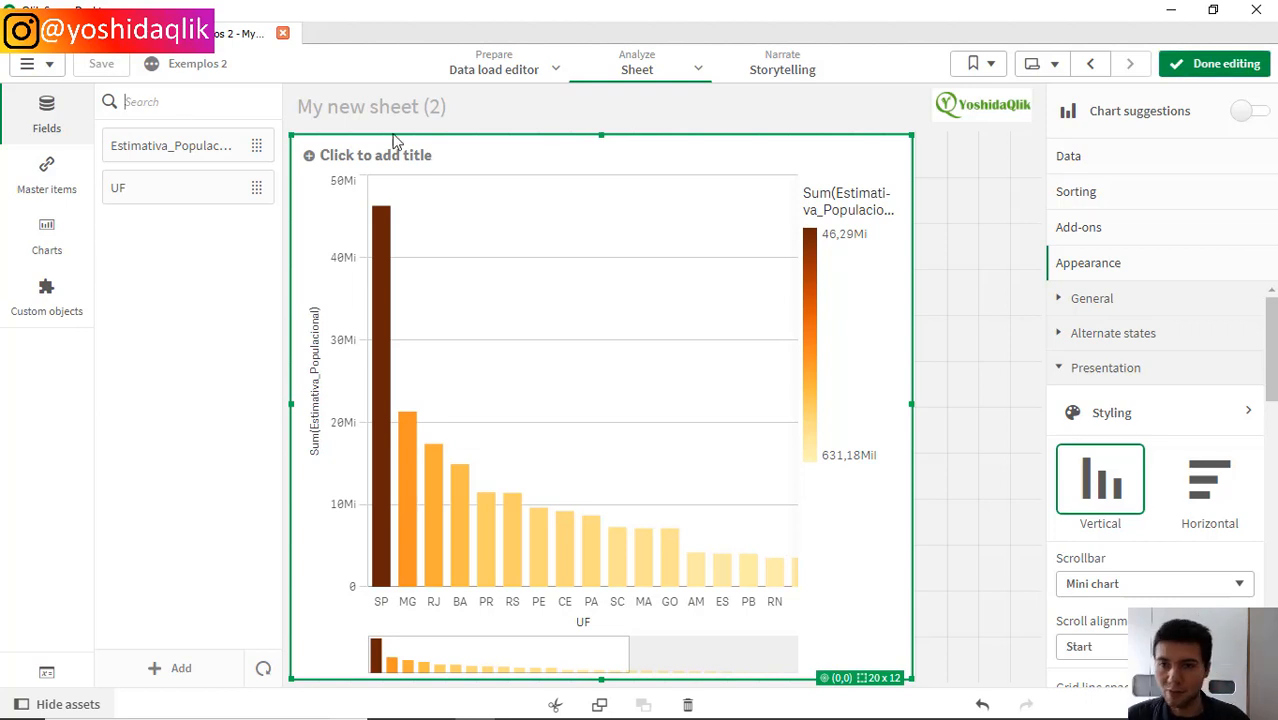
# Step: Narrow the bar chart to 11 x 12 grid cells and add an empty 13 x 11 table beside it
pyautogui.moveTo(912, 406); pyautogui.dragTo(630, 430)
pyautogui.write('tab')
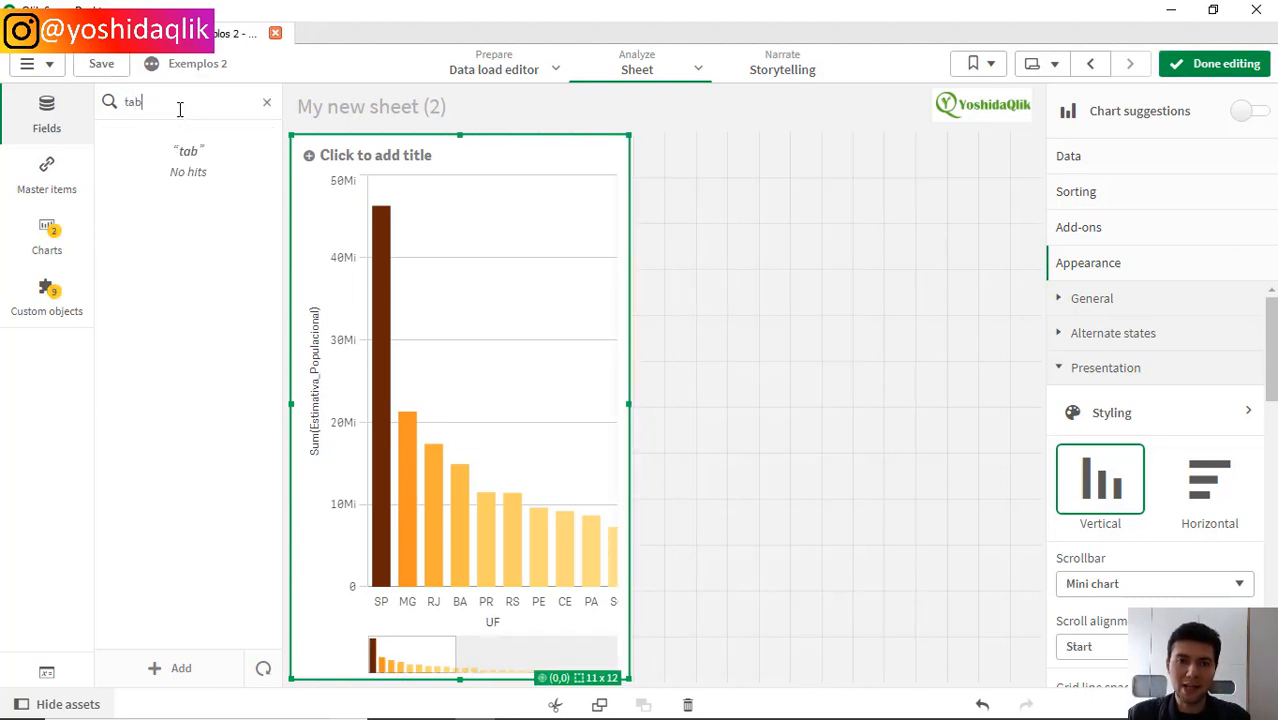
pyautogui.click(50, 240)
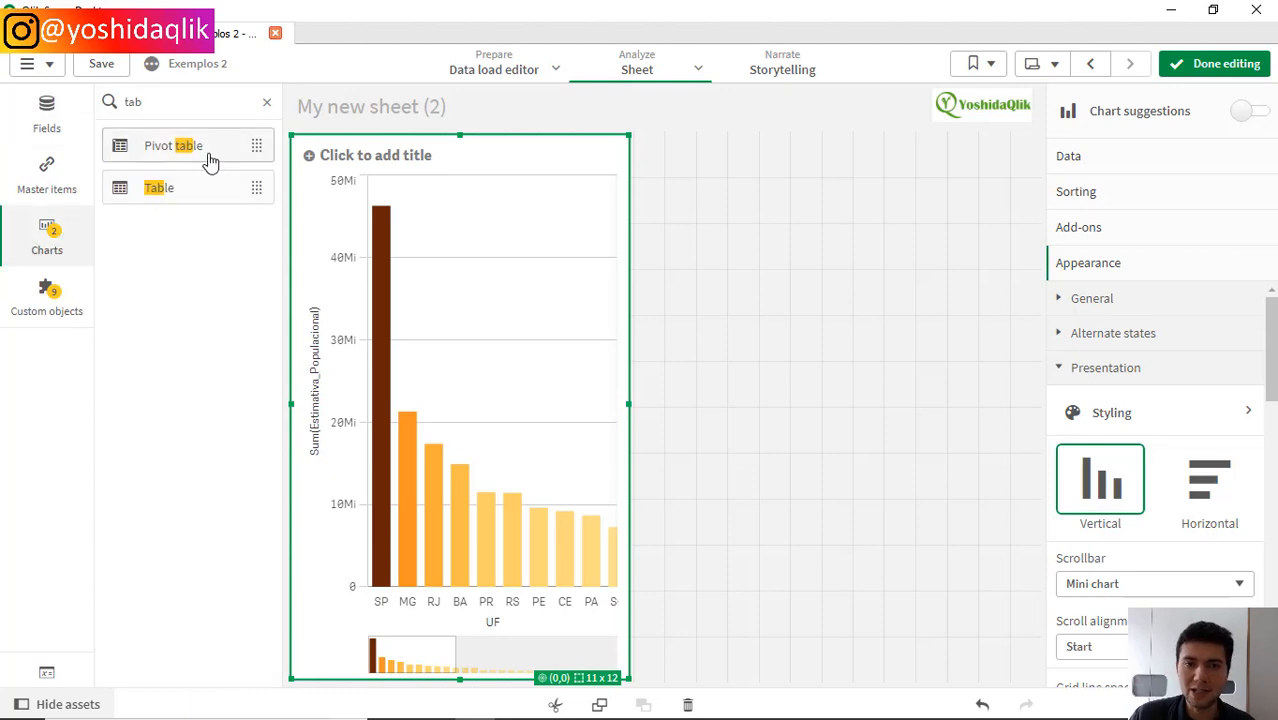
pyautogui.moveTo(205, 152); pyautogui.dragTo(756, 210)
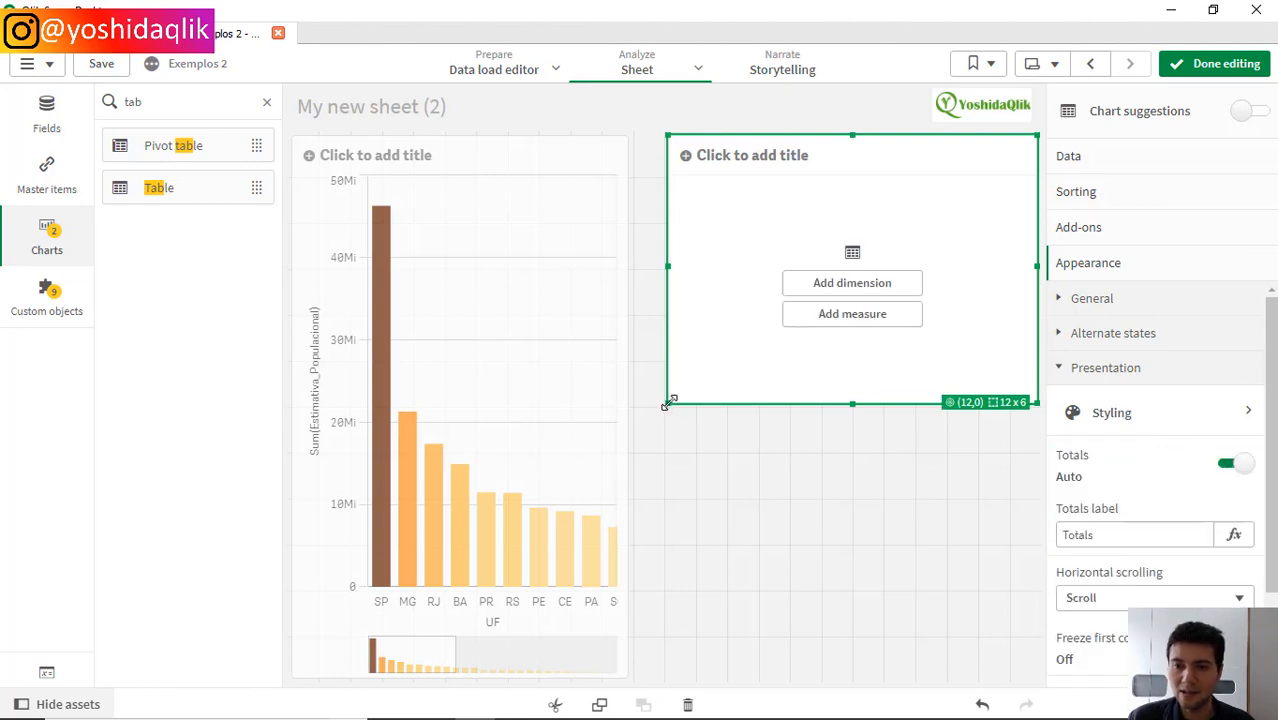
pyautogui.moveTo(667, 405); pyautogui.dragTo(622, 620)
# Step: Replace the empty table with a copy of the bar chart and convert that copy into a table
pyautogui.click(522, 485)
pyautogui.hotkey('ctrl', 'c')
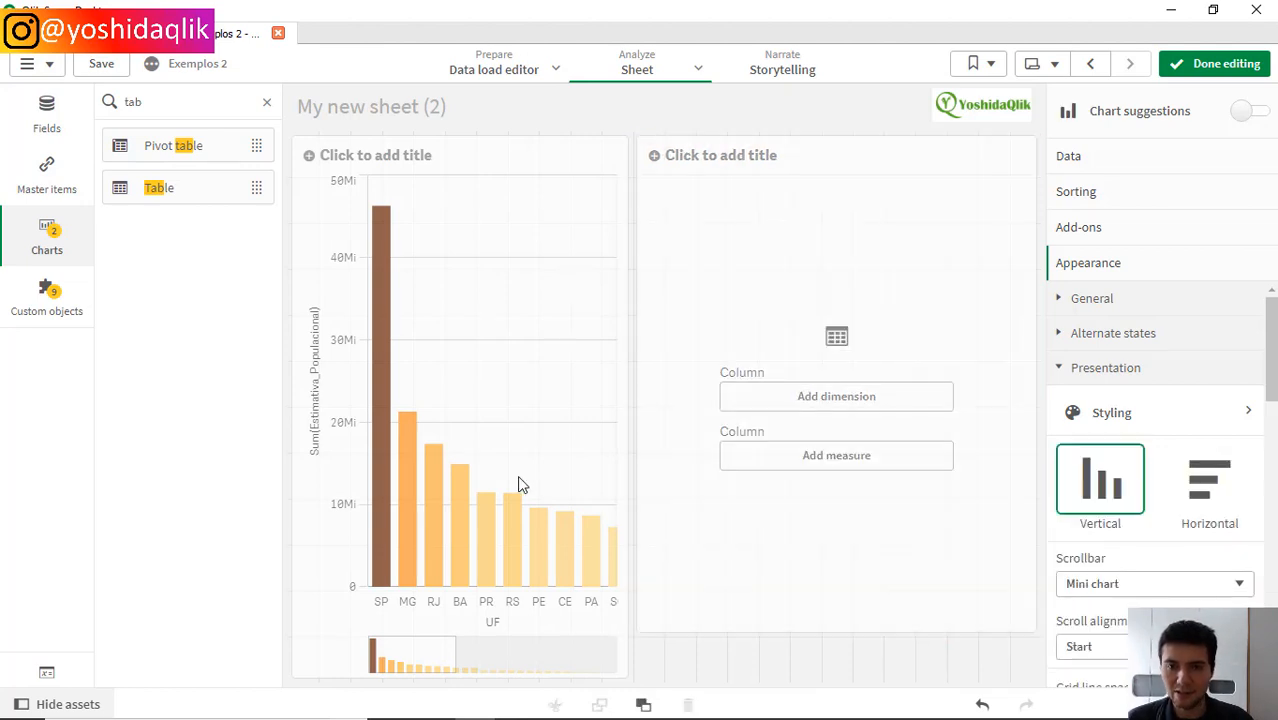
pyautogui.click(693, 324)
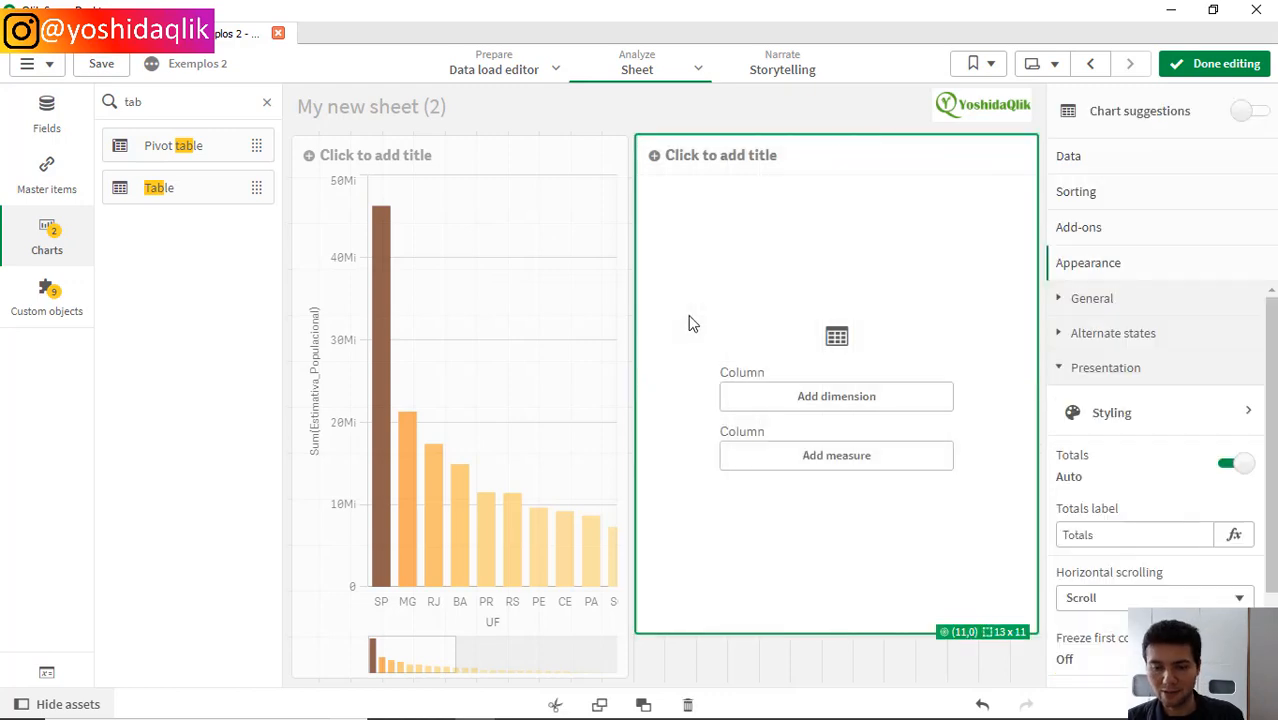
pyautogui.hotkey('ctrl', 'v')
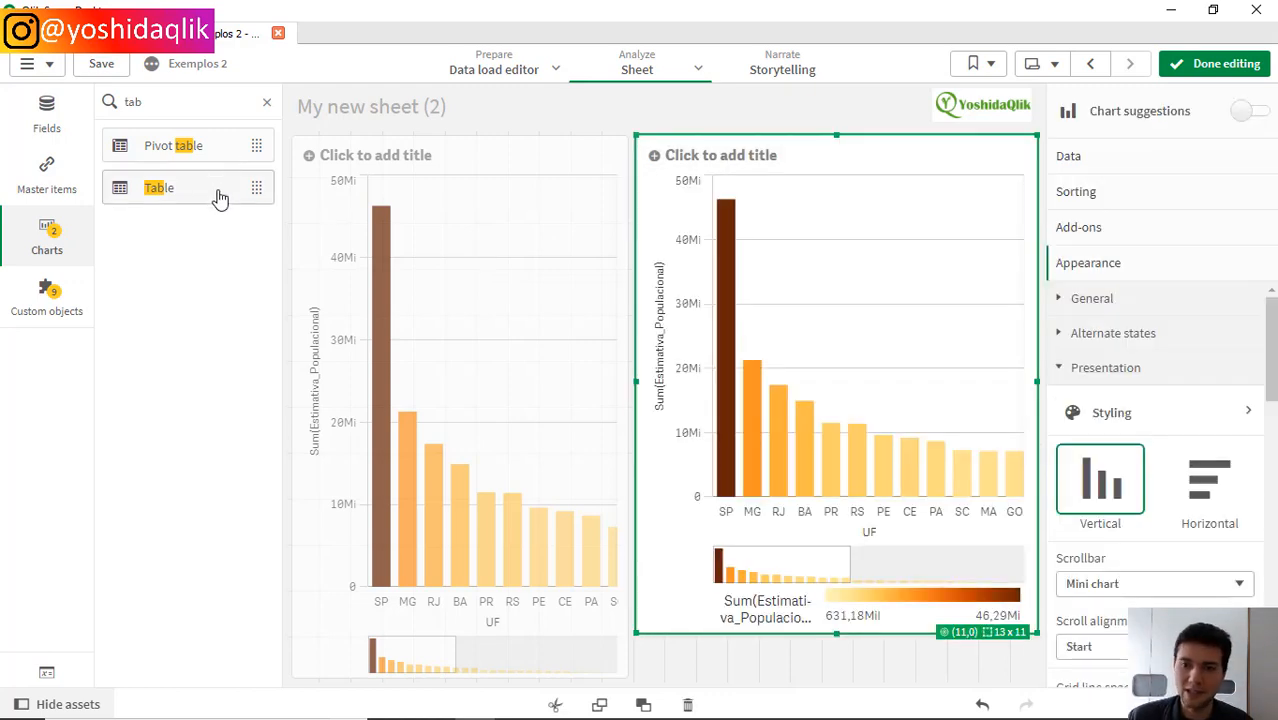
pyautogui.moveTo(222, 191); pyautogui.dragTo(845, 328)
pyautogui.click(795, 384)
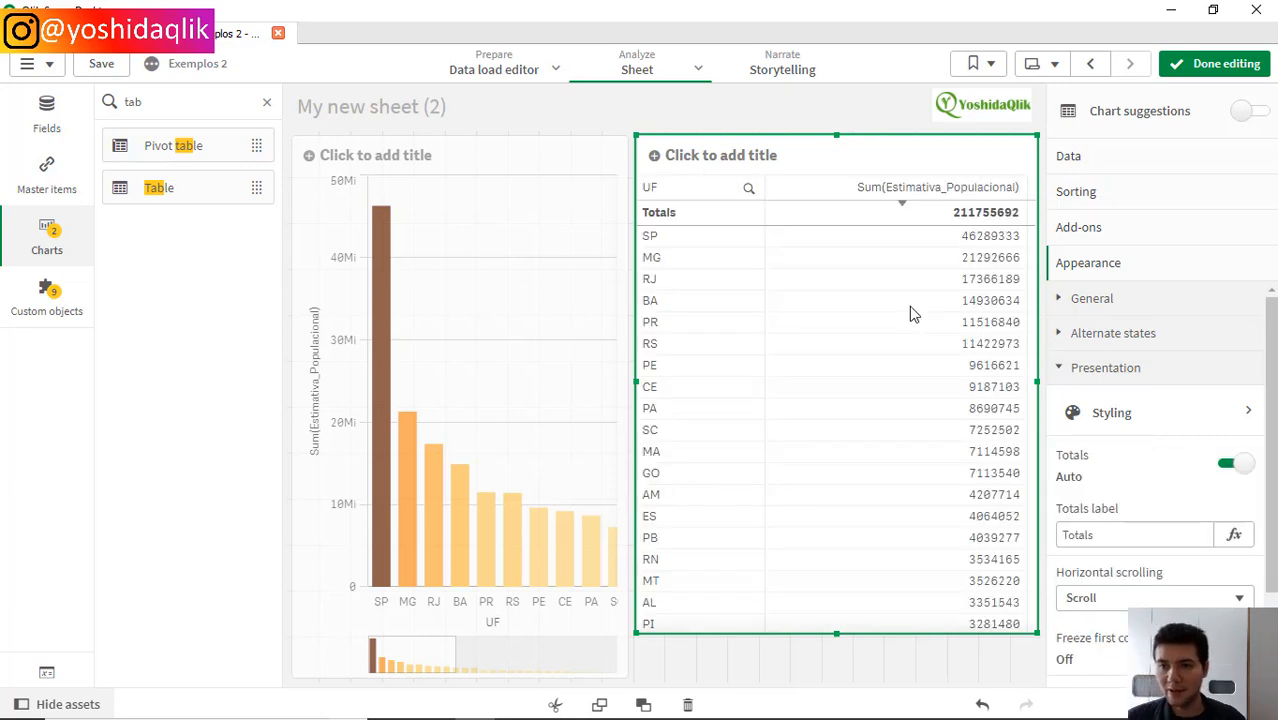
# Step: Set the number formatting of the table's Sum(Estimativa_Populacional) column to Number and leave edit mode
pyautogui.click(1118, 165)
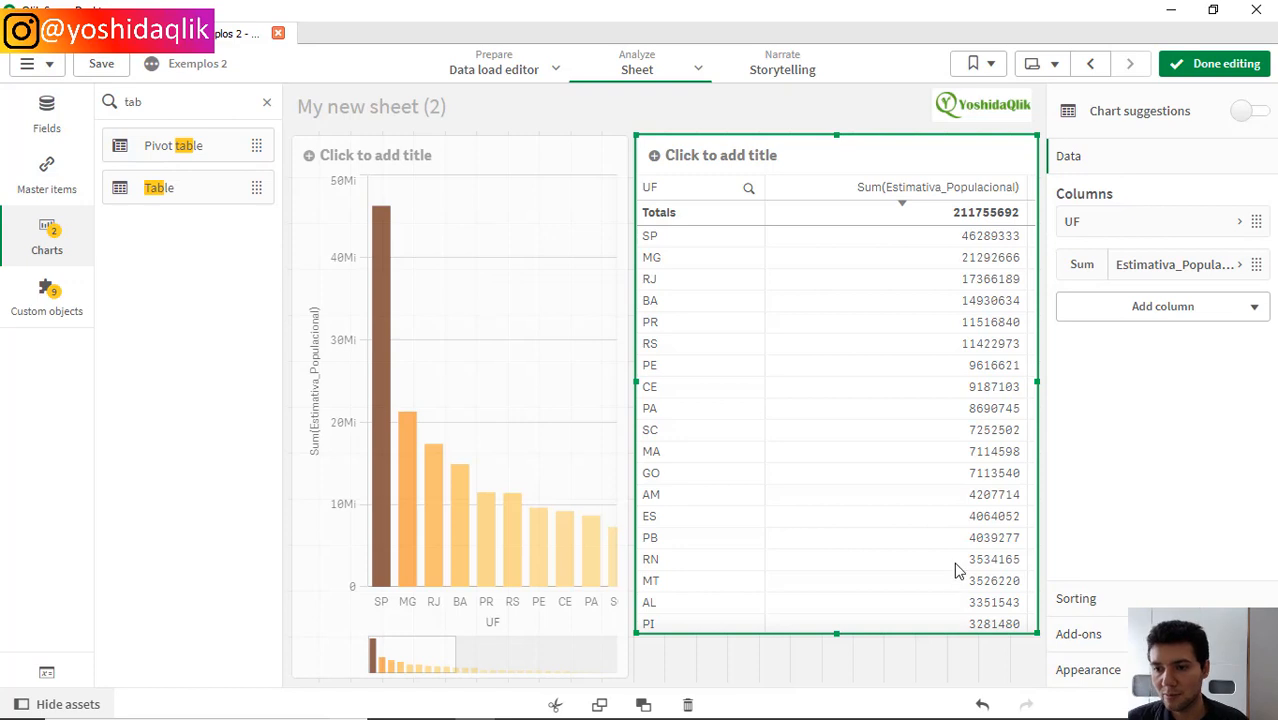
pyautogui.click(1170, 270)
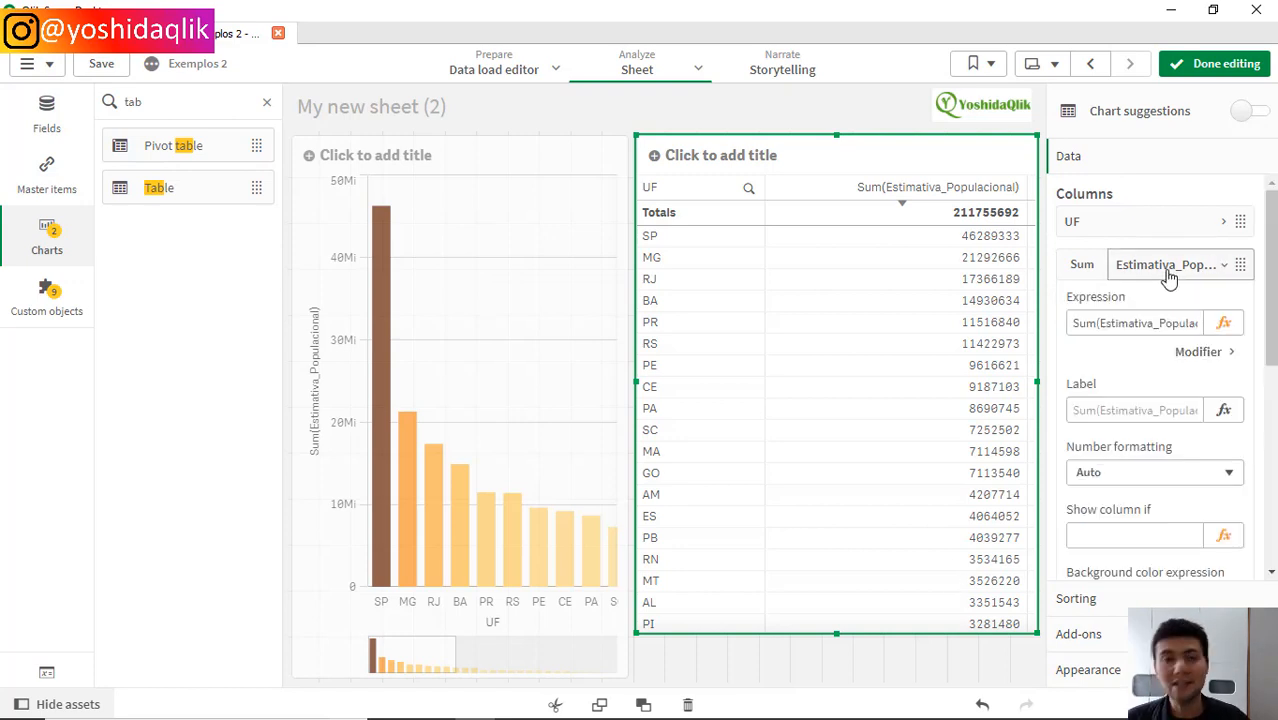
pyautogui.click(1115, 475)
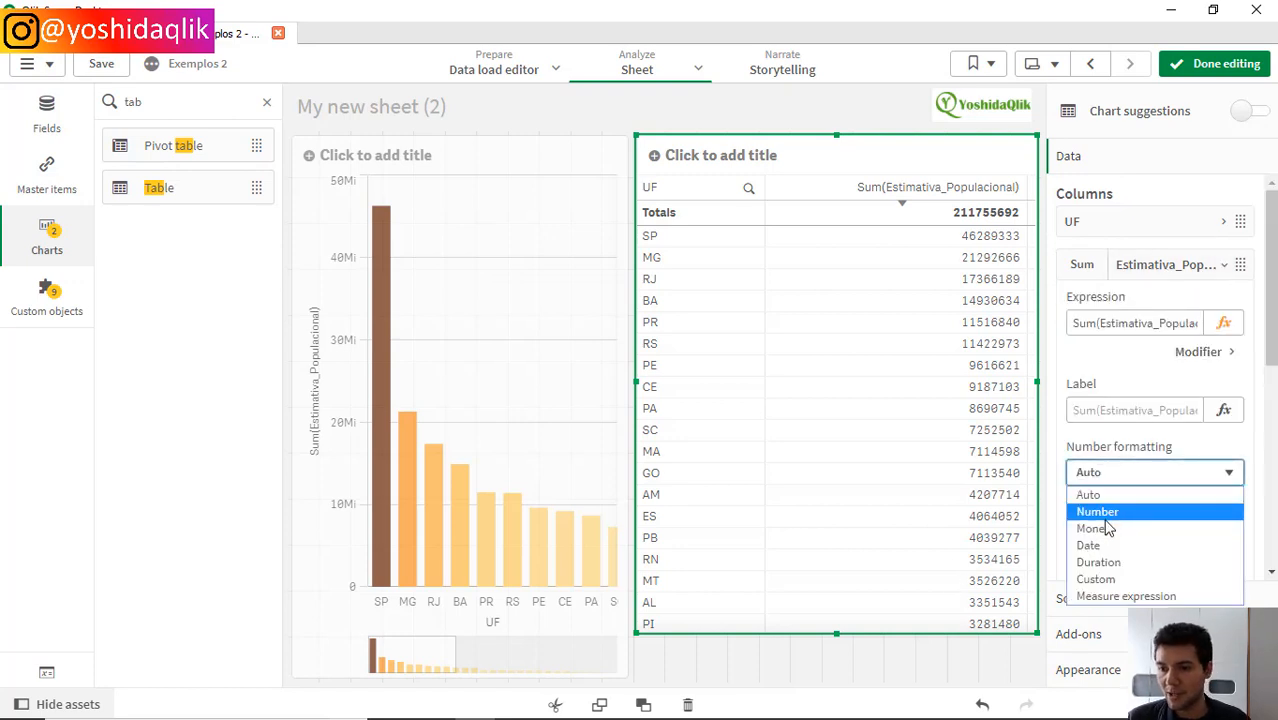
pyautogui.click(1124, 516)
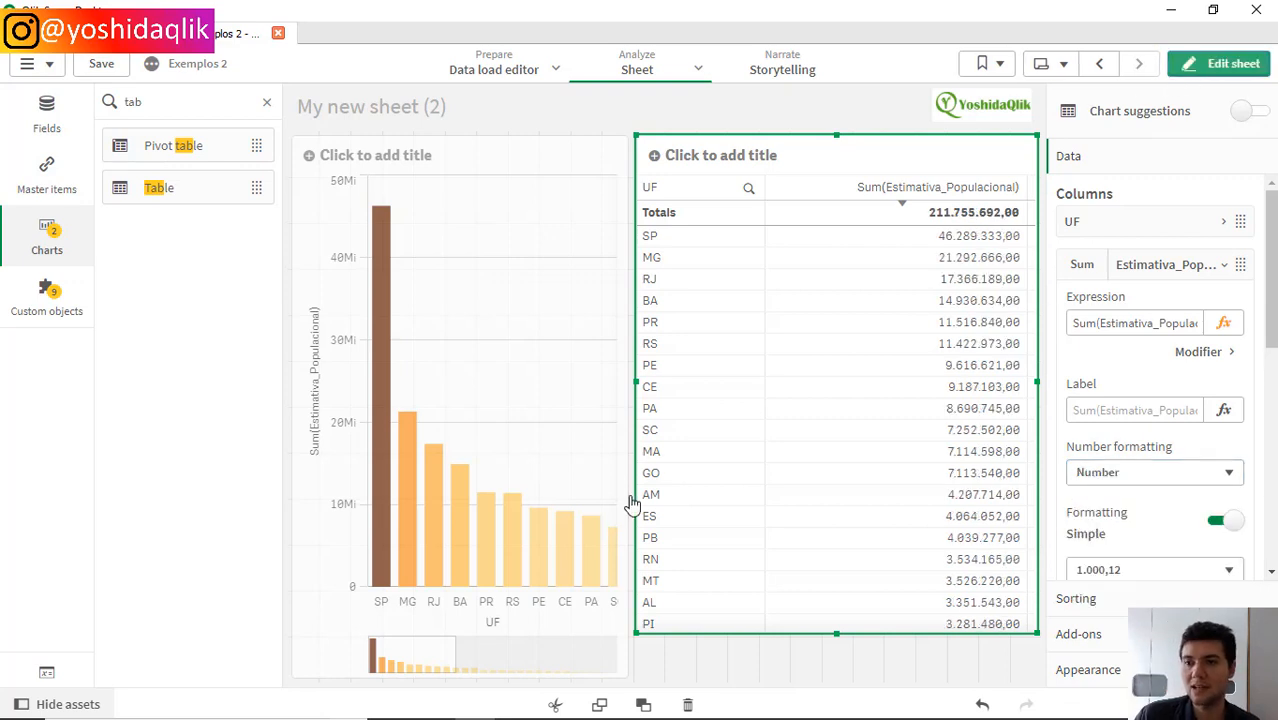
pyautogui.click(1193, 72)
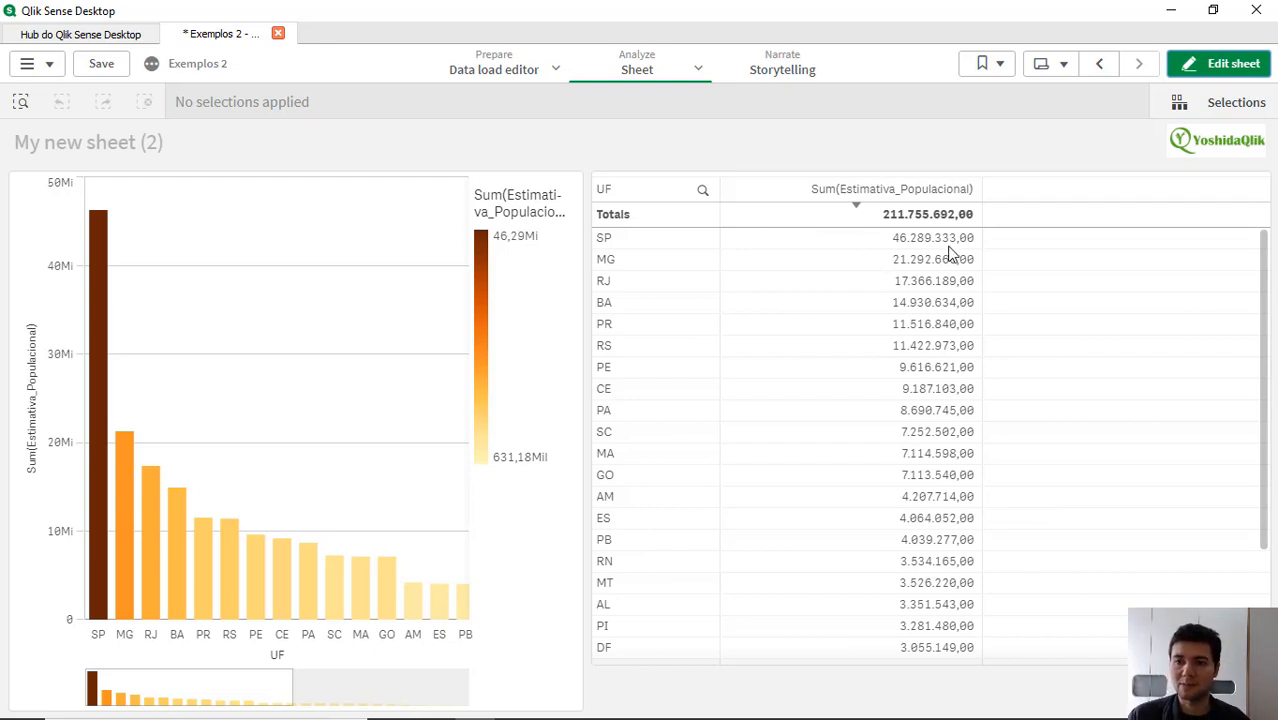
# Step: Return the sheet to edit mode and duplicate the table's Sum(Estimativa_Populacional) column
pyautogui.click(1185, 63)
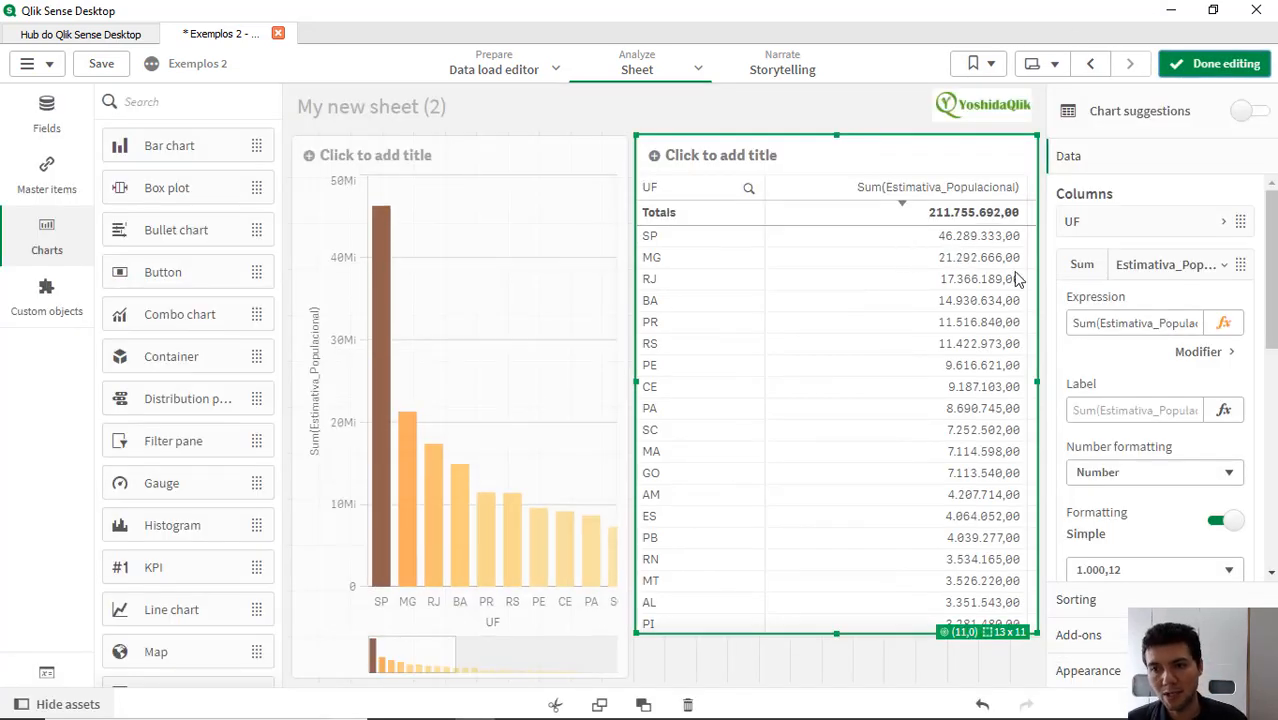
pyautogui.click(1161, 268)
pyautogui.rightClick(1162, 270)
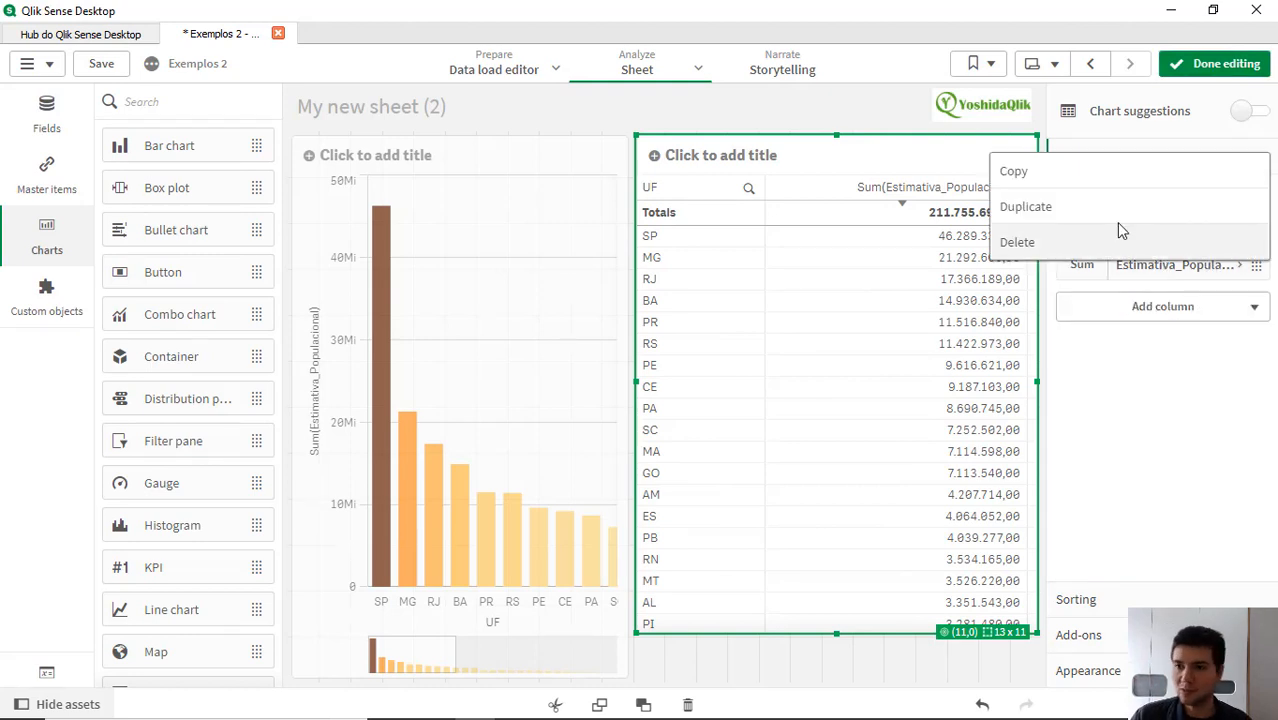
pyautogui.click(1096, 208)
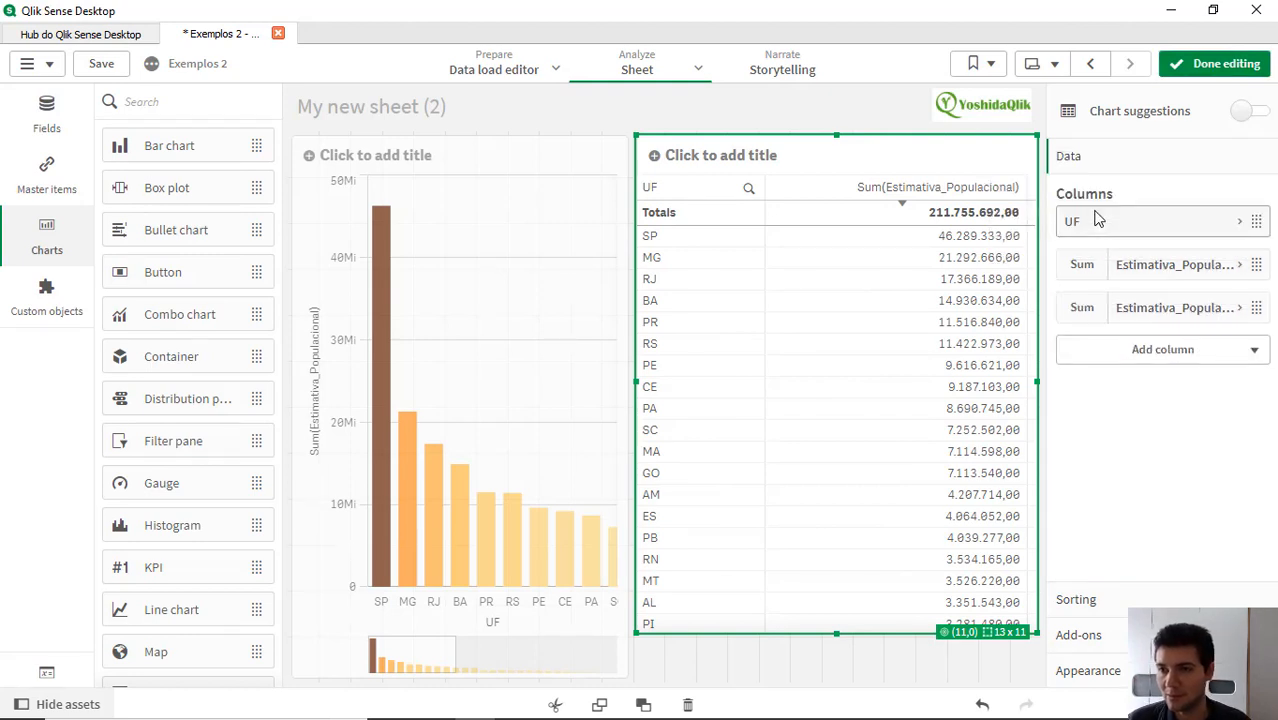
# Step: Open the duplicated measure's expression for editing and insert an empty multi-line aggr() above the Sum
pyautogui.click(1147, 312)
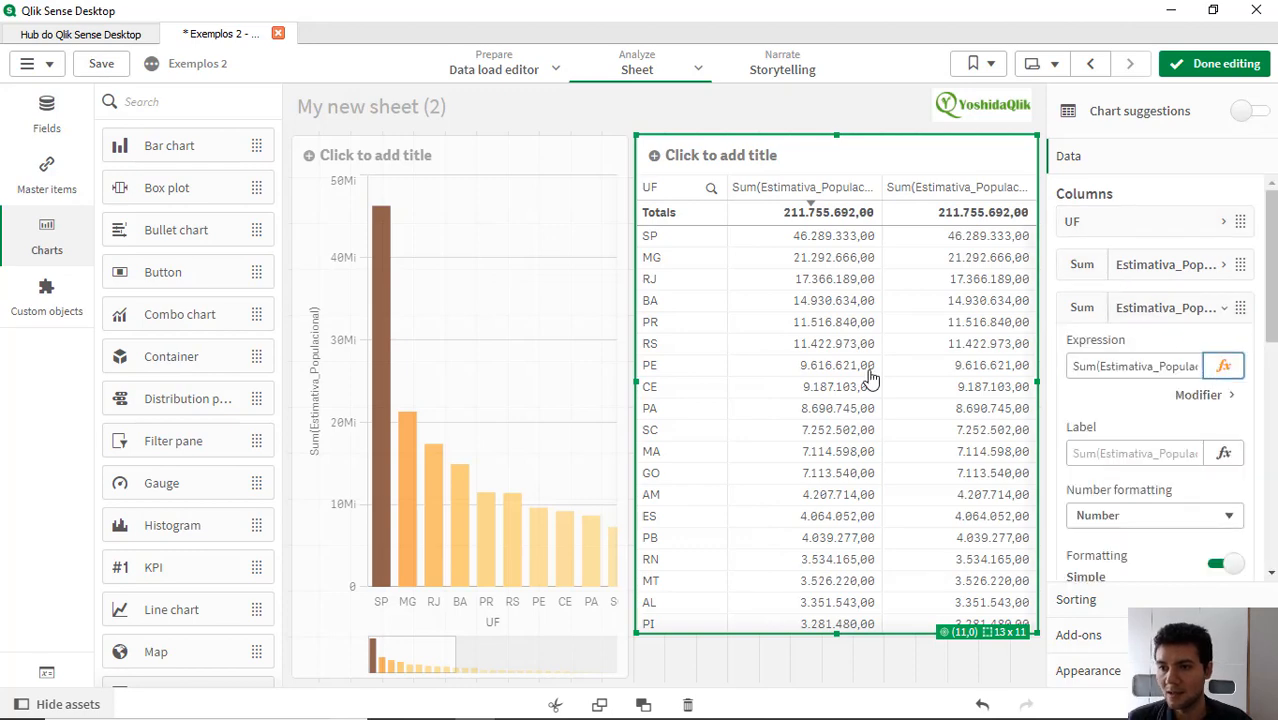
pyautogui.click(1223, 366)
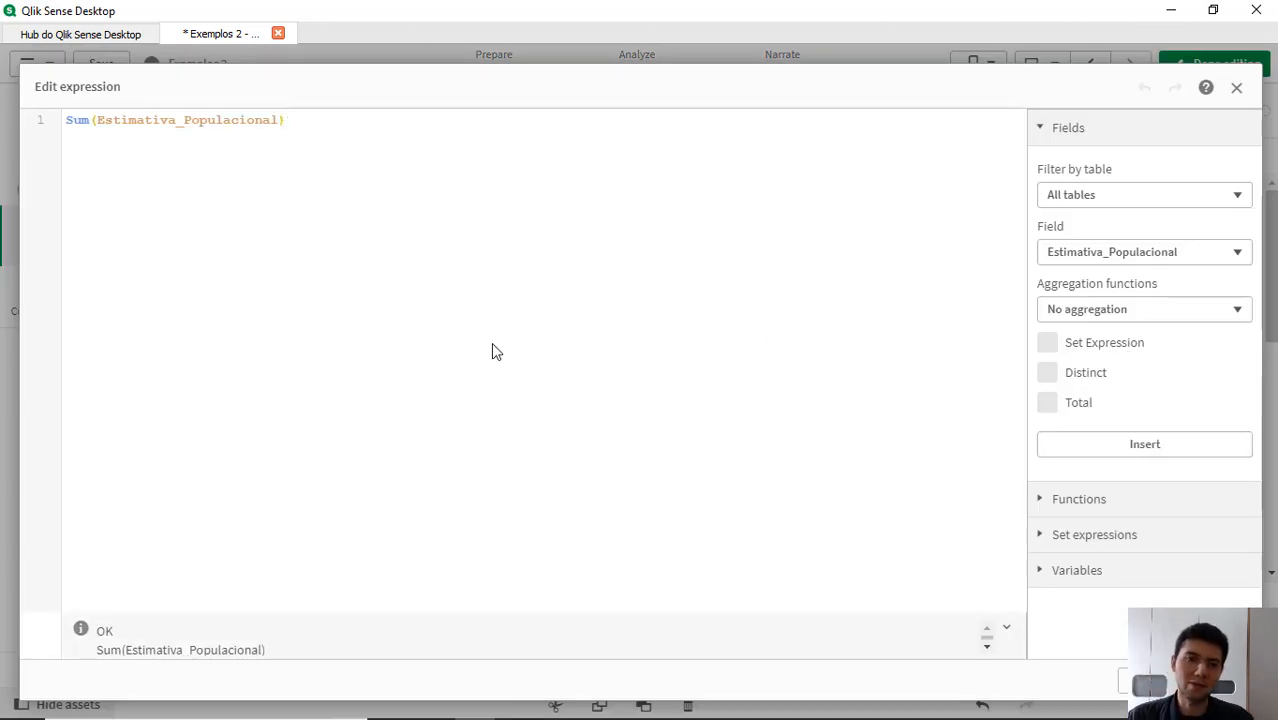
pyautogui.press('Return')
pyautogui.write('aggr(')
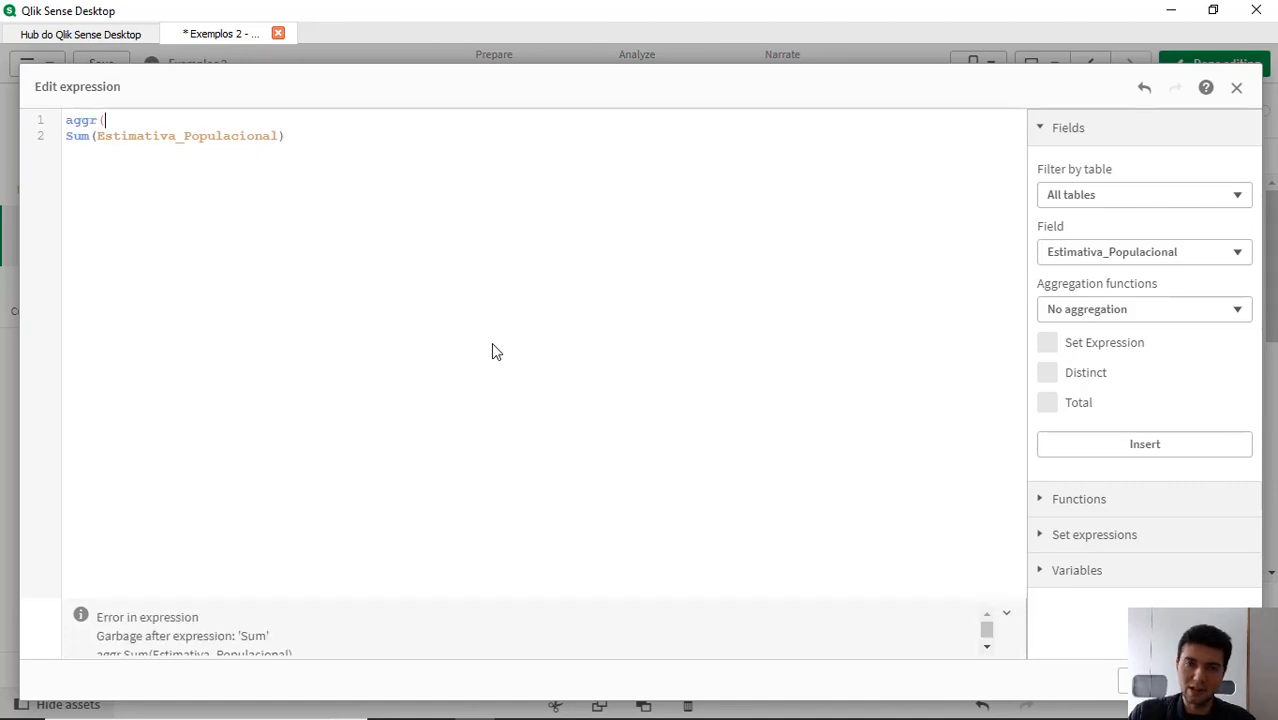
pyautogui.press('Return')
pyautogui.press('Return')
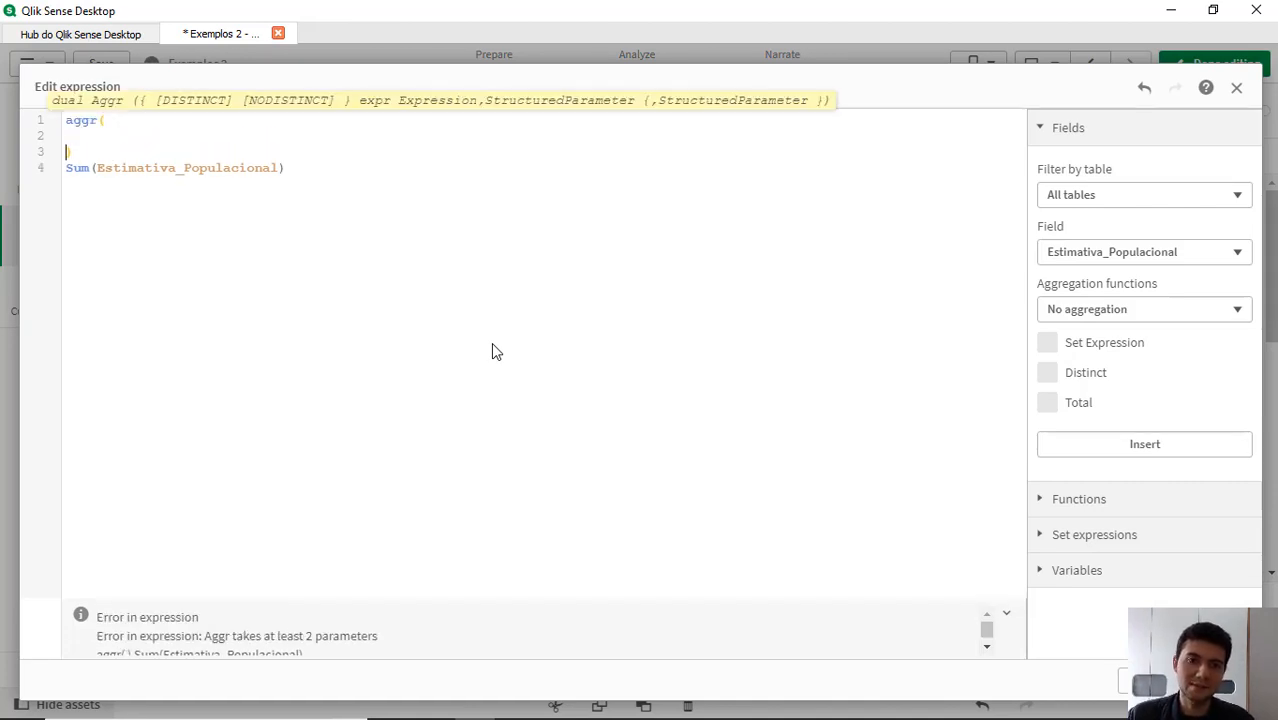
# Step: Move Sum(Estimativa_Populacional) inside the function and add UF as its dimension, giving Aggr(Sum(Estimativa_Populacional),UF)
pyautogui.hotkey('ctrl', 'shift', 'End')
pyautogui.hotkey('ctrl', 'x')
pyautogui.press('Up')
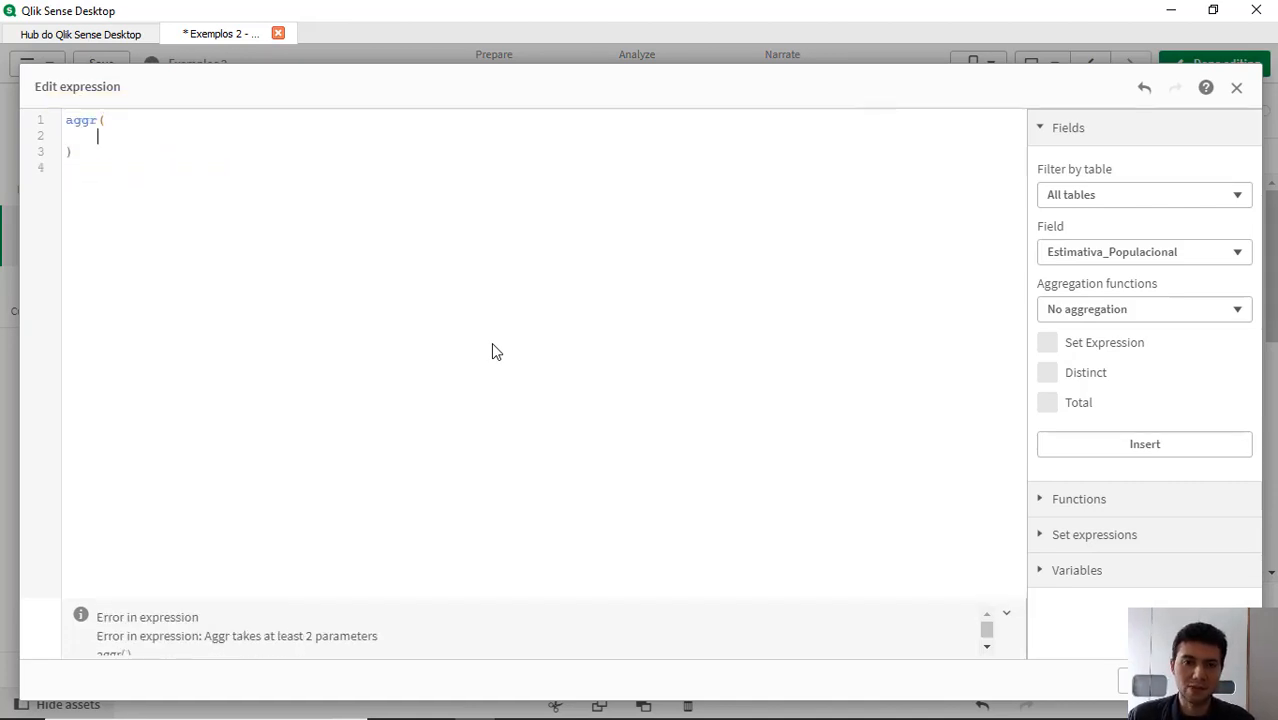
pyautogui.hotkey('ctrl', 'v')
pyautogui.write(',')
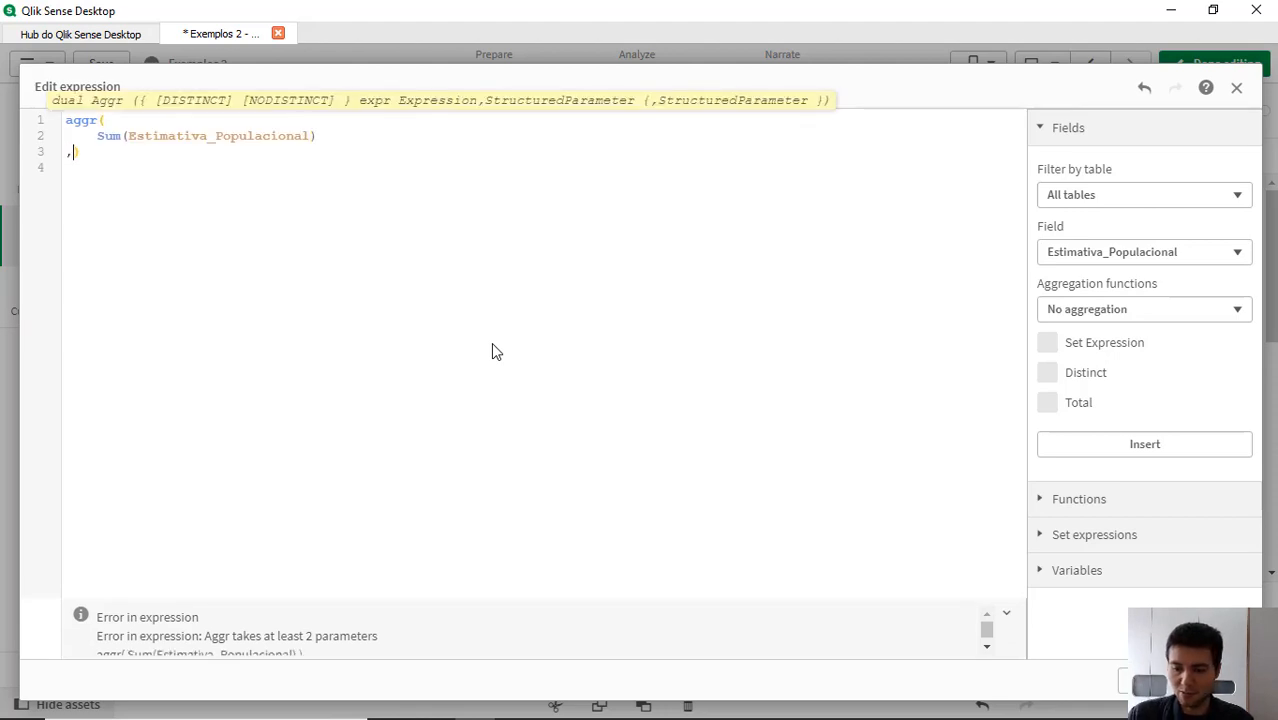
pyautogui.write('UF')
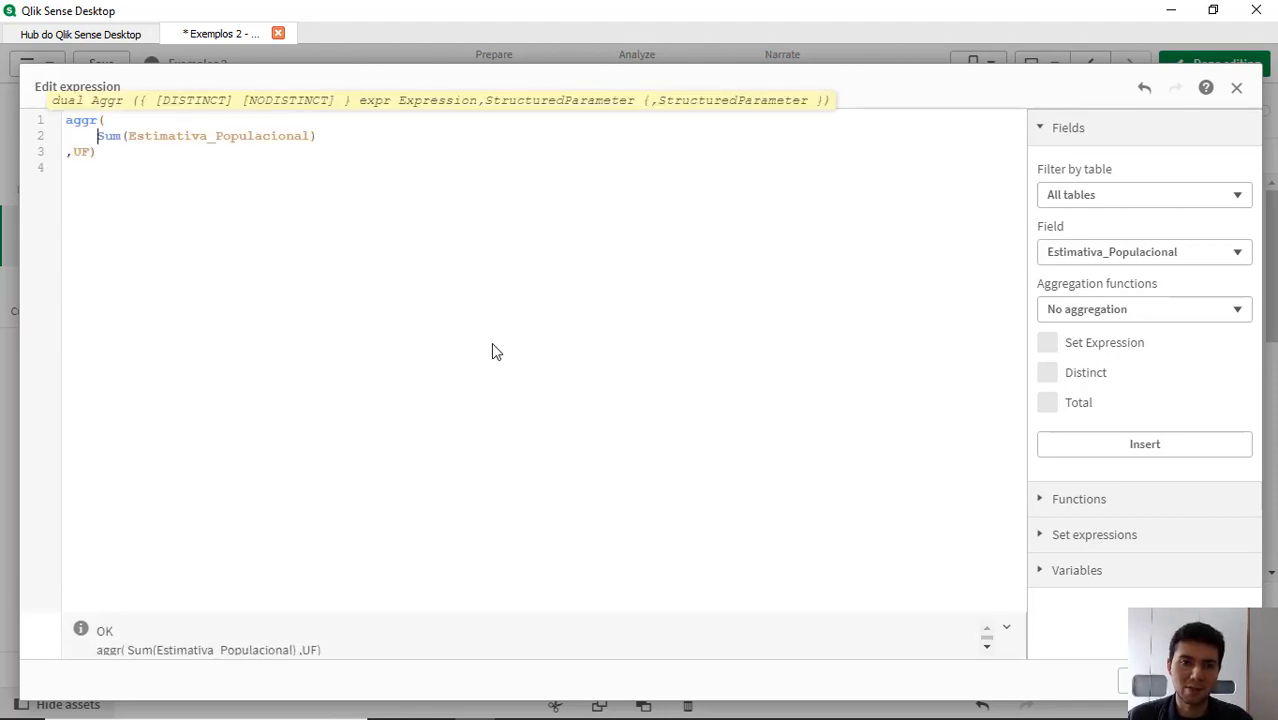
pyautogui.press('Up')
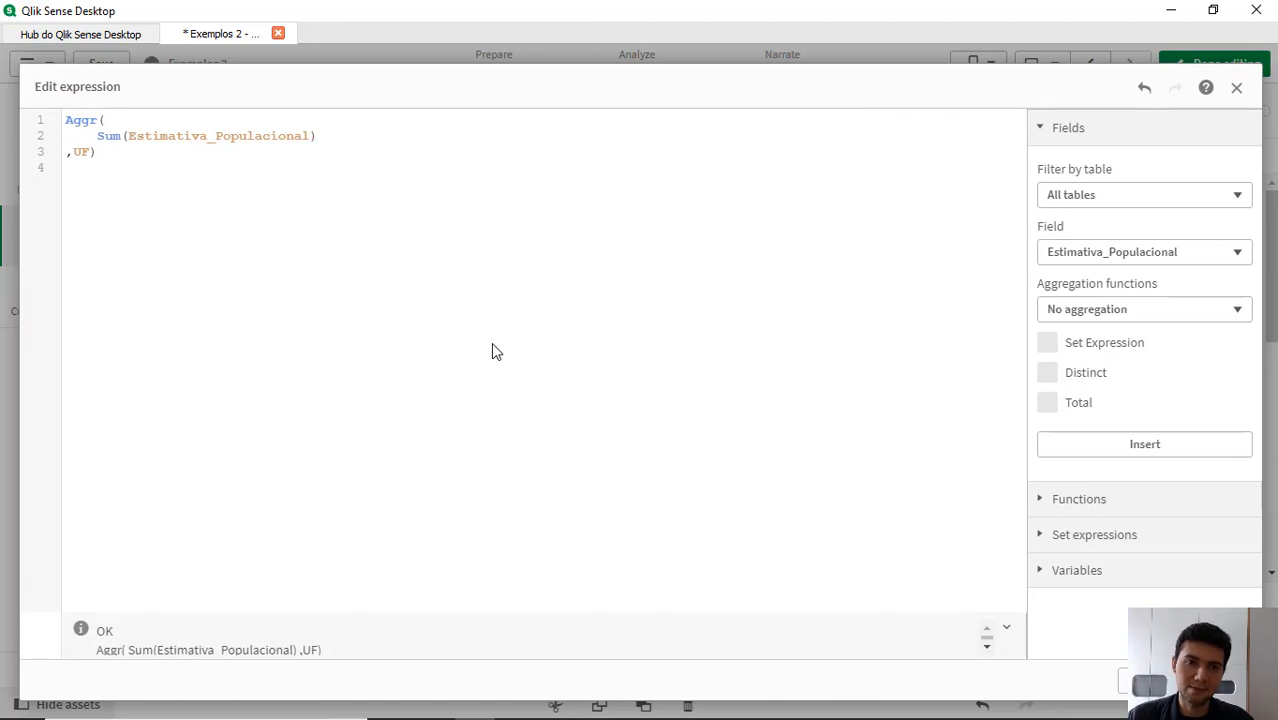
# Step: Enclose the whole Aggr expression in a Max() function, with its closing parenthesis on its own line
pyautogui.hotkey('ctrl', 'a')
pyautogui.hotkey('ctrl', 'Home')
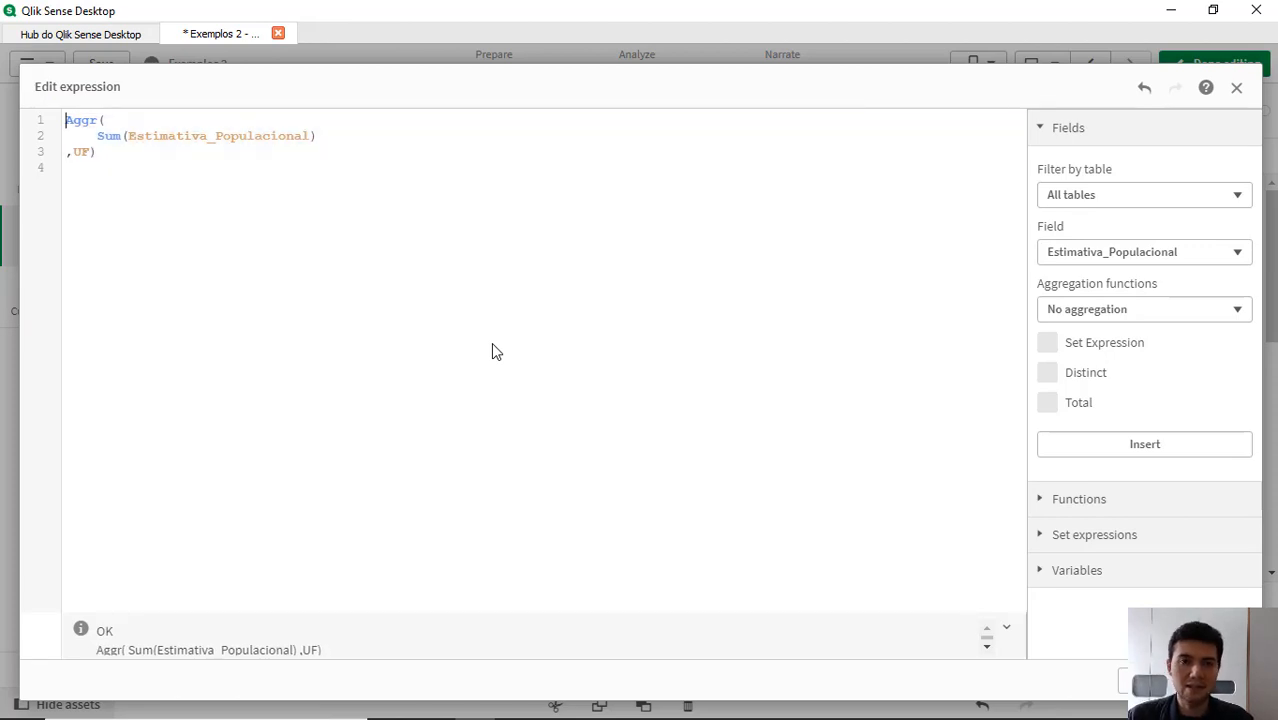
pyautogui.press('Return')
pyautogui.write('SUm(')
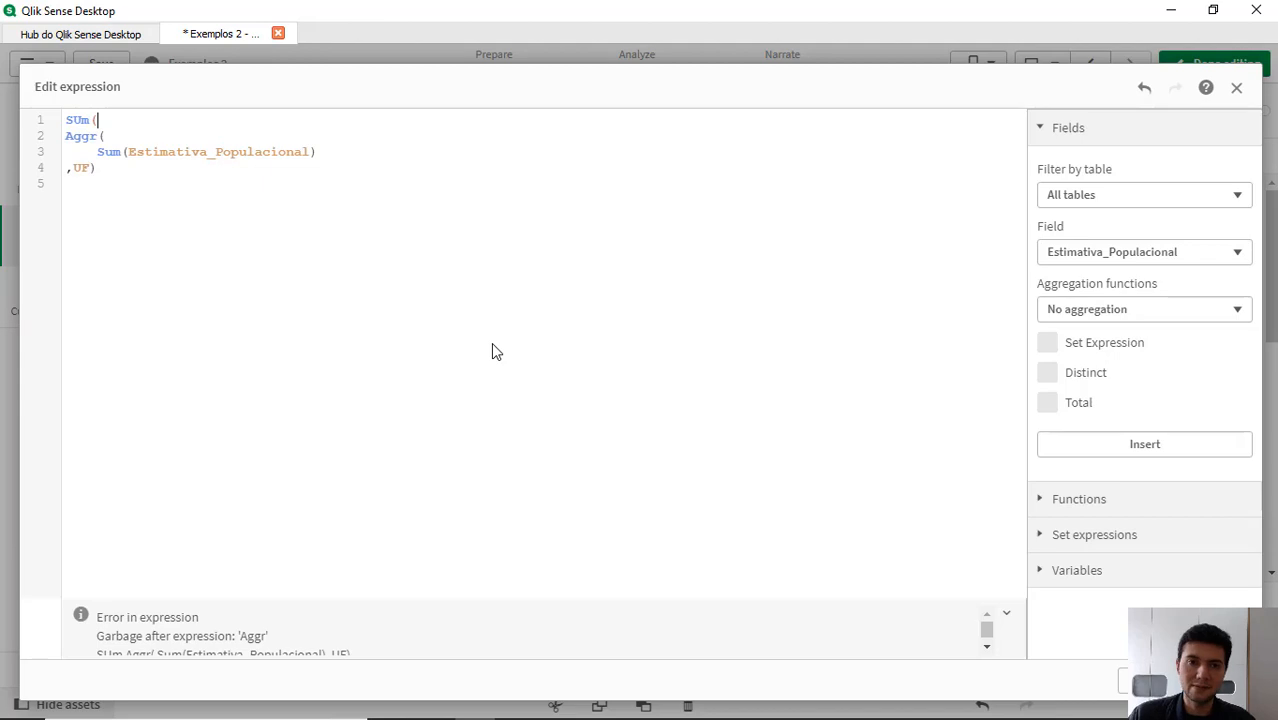
pyautogui.hotkey('ctrl', 'End')
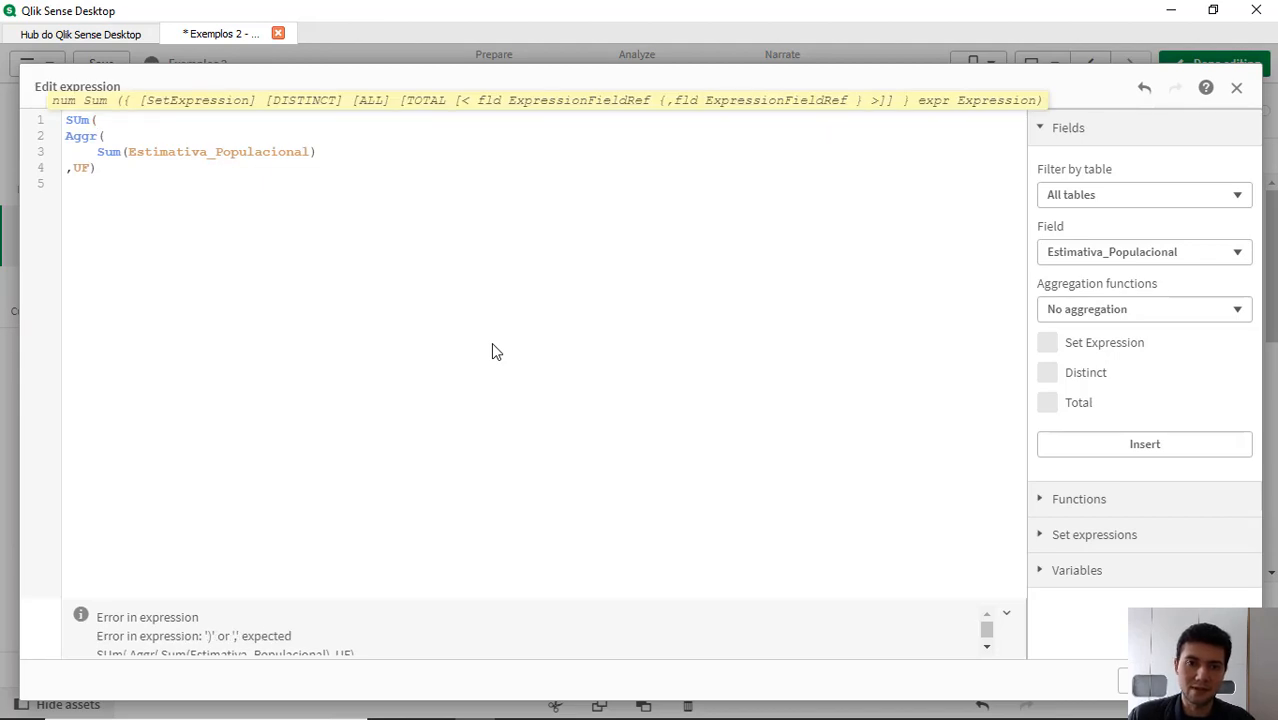
pyautogui.hotkey('ctrl', 'shift', 'Right')
pyautogui.write('Max)')
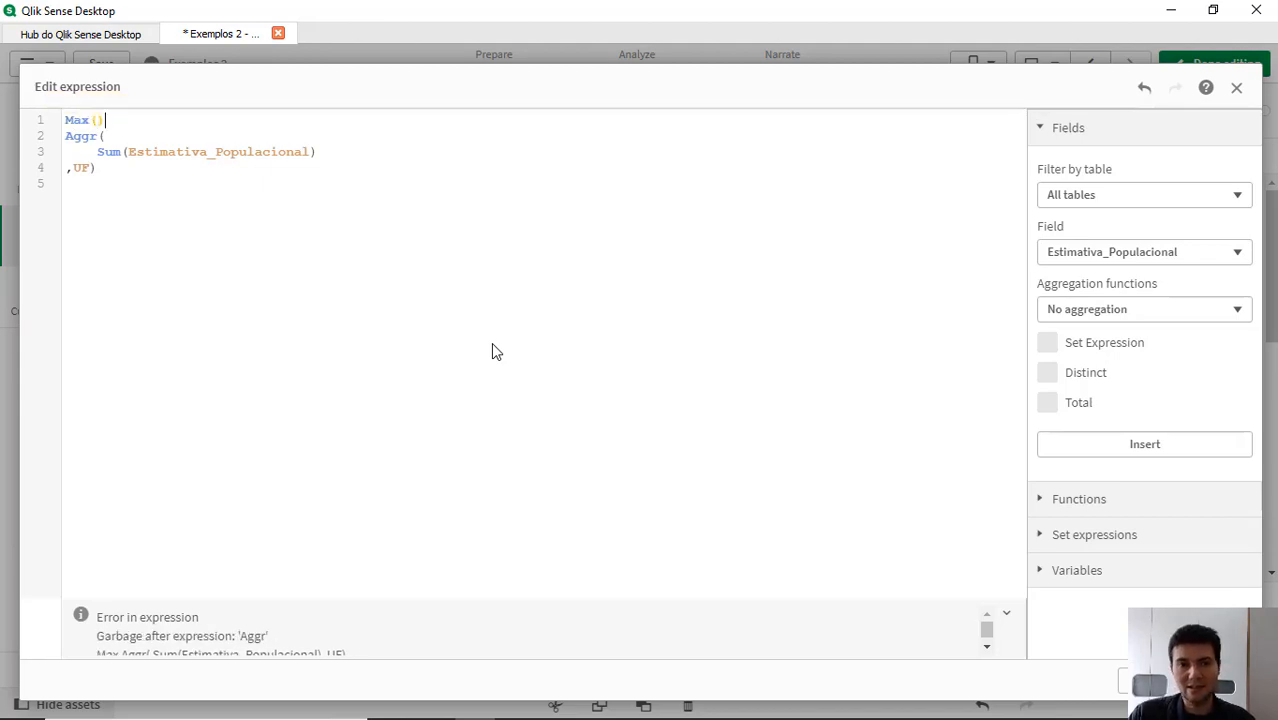
pyautogui.press('BackSpace')
pyautogui.hotkey('ctrl', 'End')
pyautogui.press('Return')
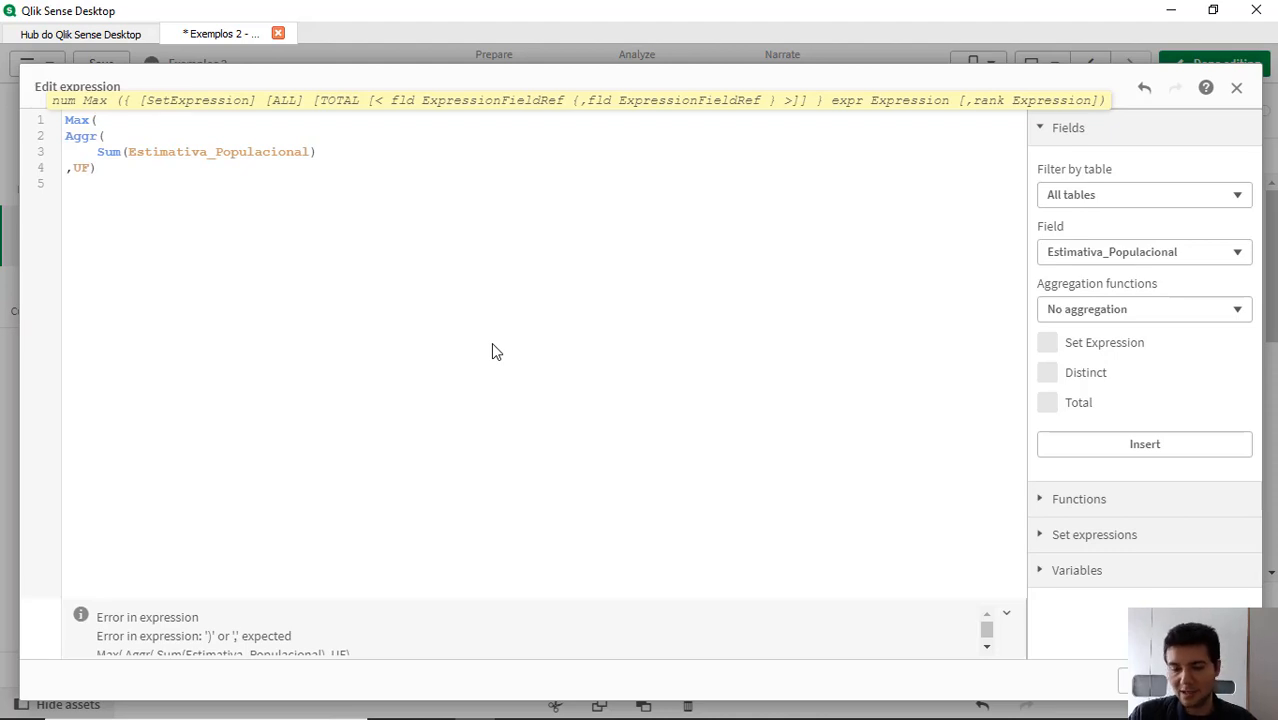
pyautogui.write(')')
# Step: Indent the Aggr block inside Max() and apply the expression to the table column
pyautogui.press('Up')
pyautogui.press('End')
pyautogui.hotkey('shift', 'Up')
pyautogui.hotkey('shift', 'Up')
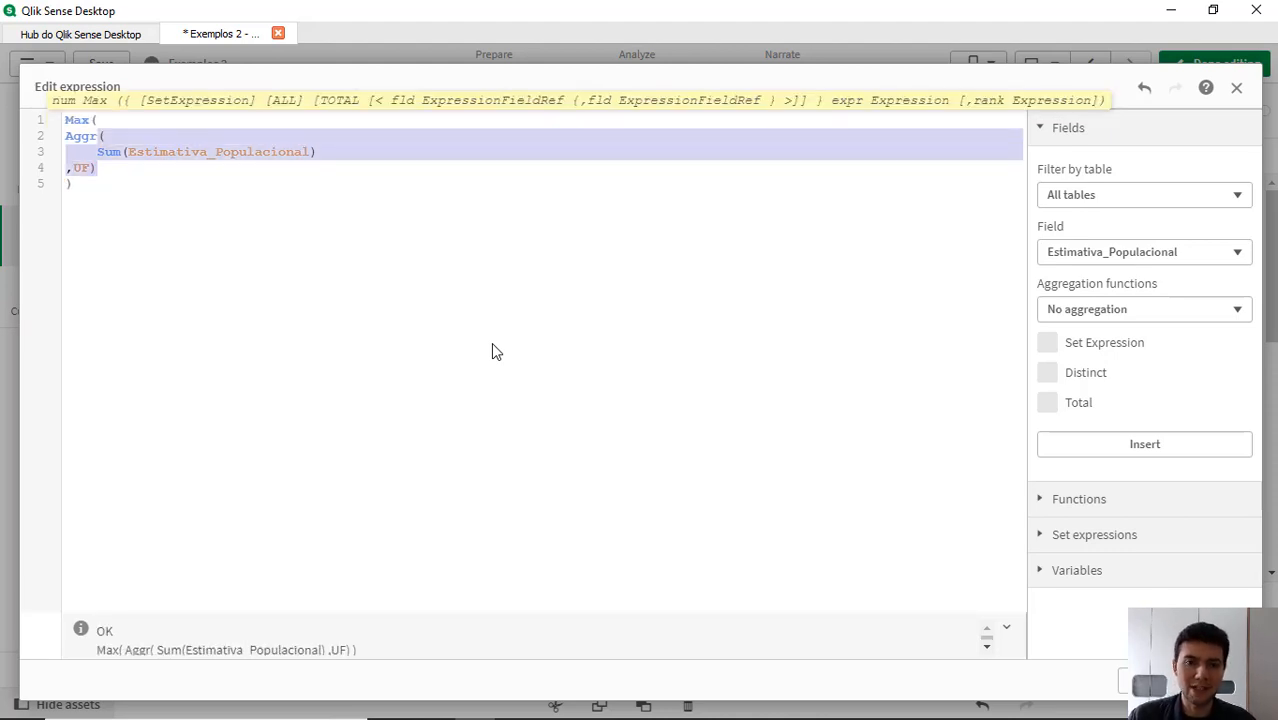
pyautogui.press('Tab')
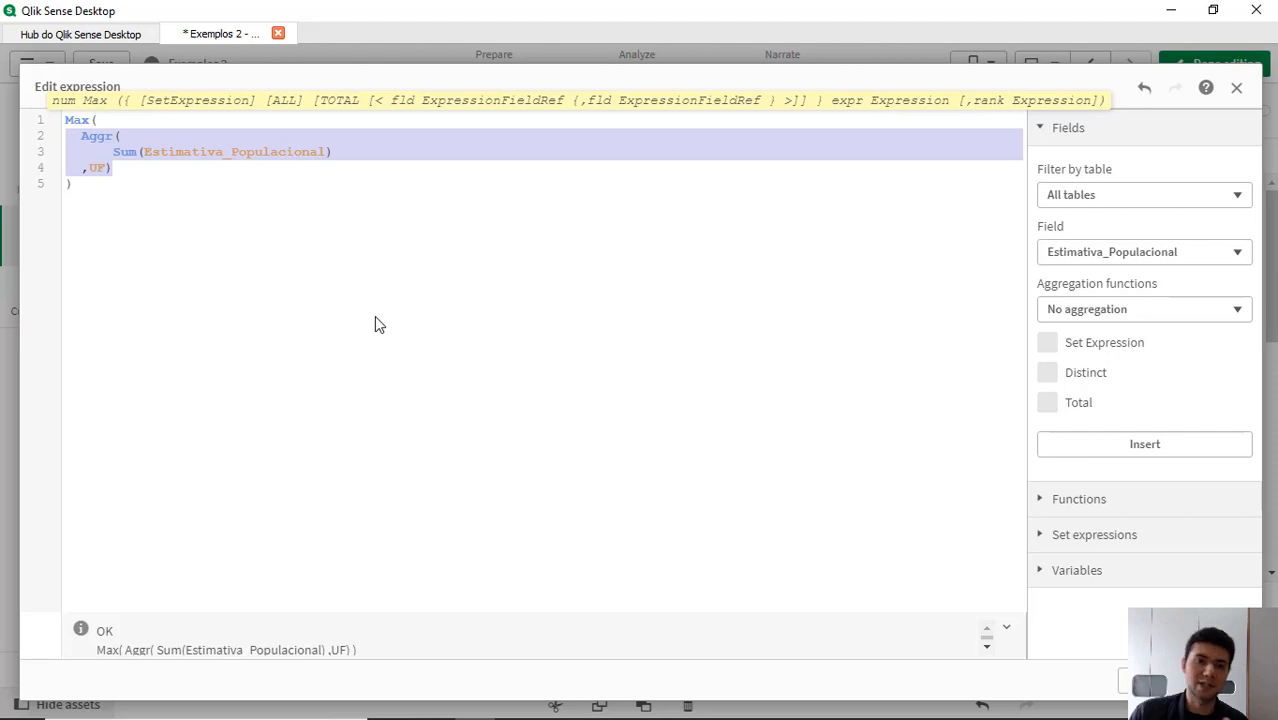
pyautogui.click(315, 265)
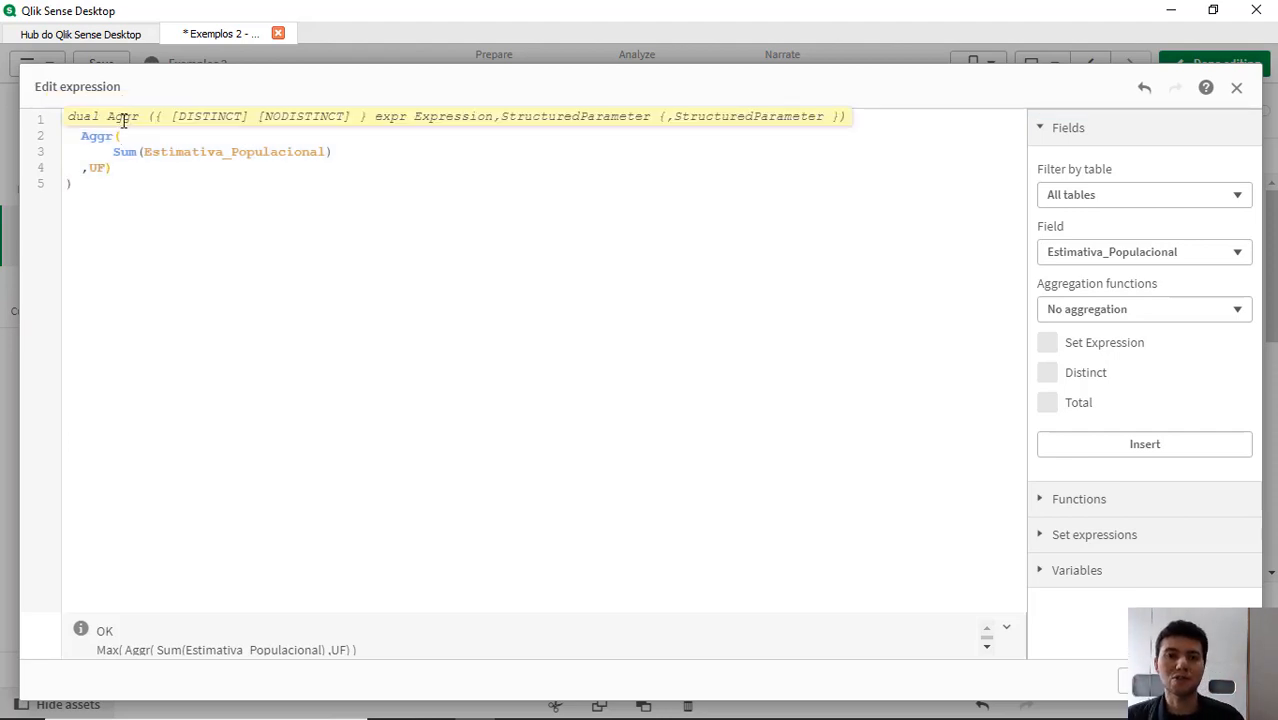
pyautogui.press('Up')
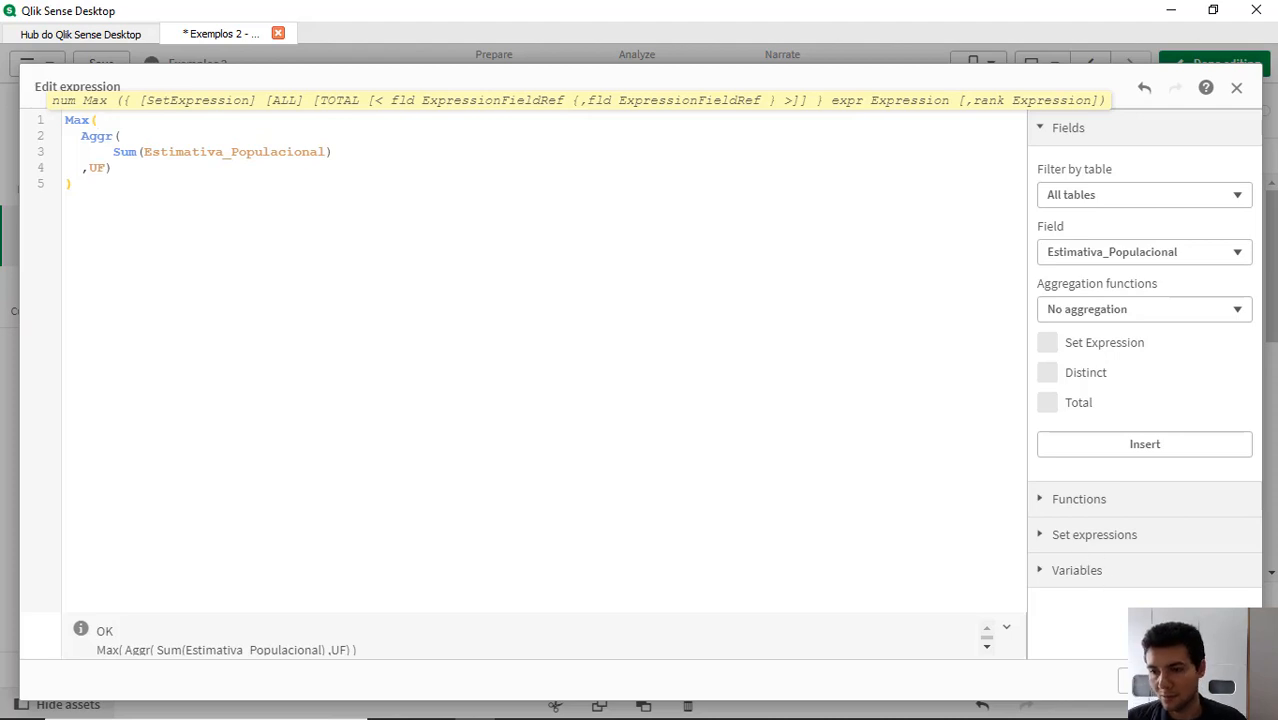
pyautogui.click(1165, 682)
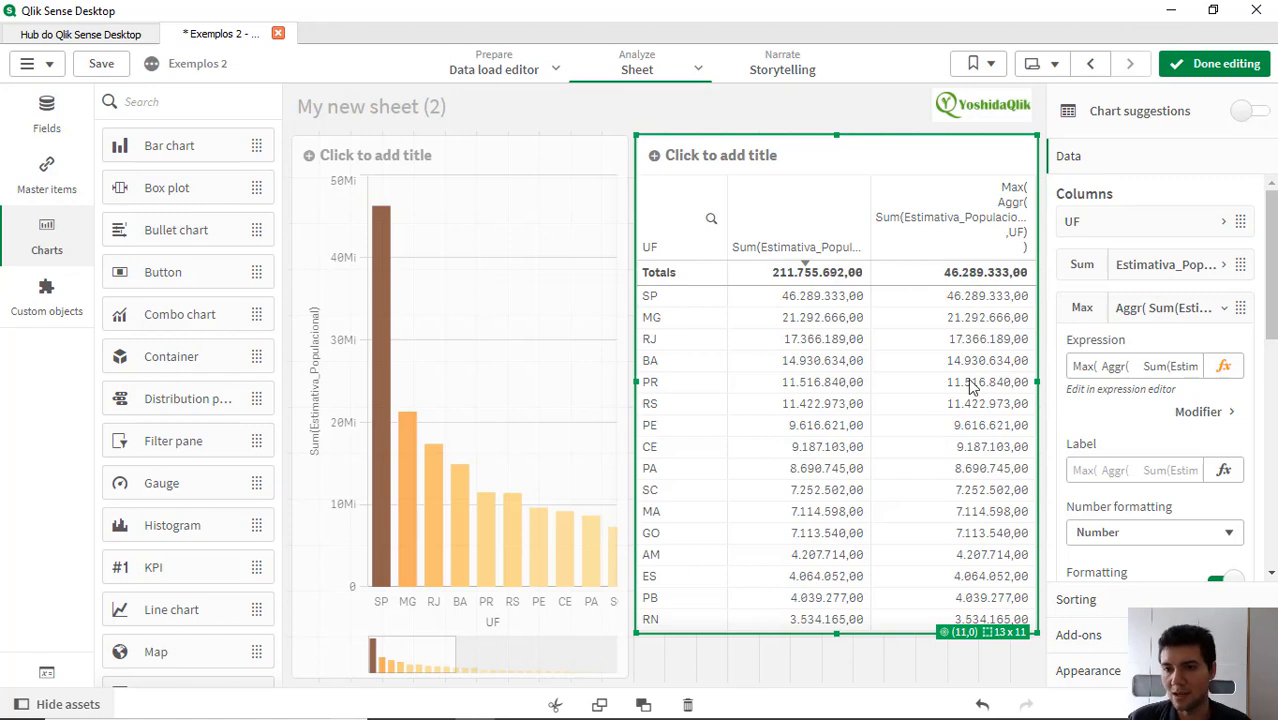
# Step: Add the Total qualifier to the column's Max expression, apply it, and check the table rows outside edit mode
pyautogui.click(1230, 368)
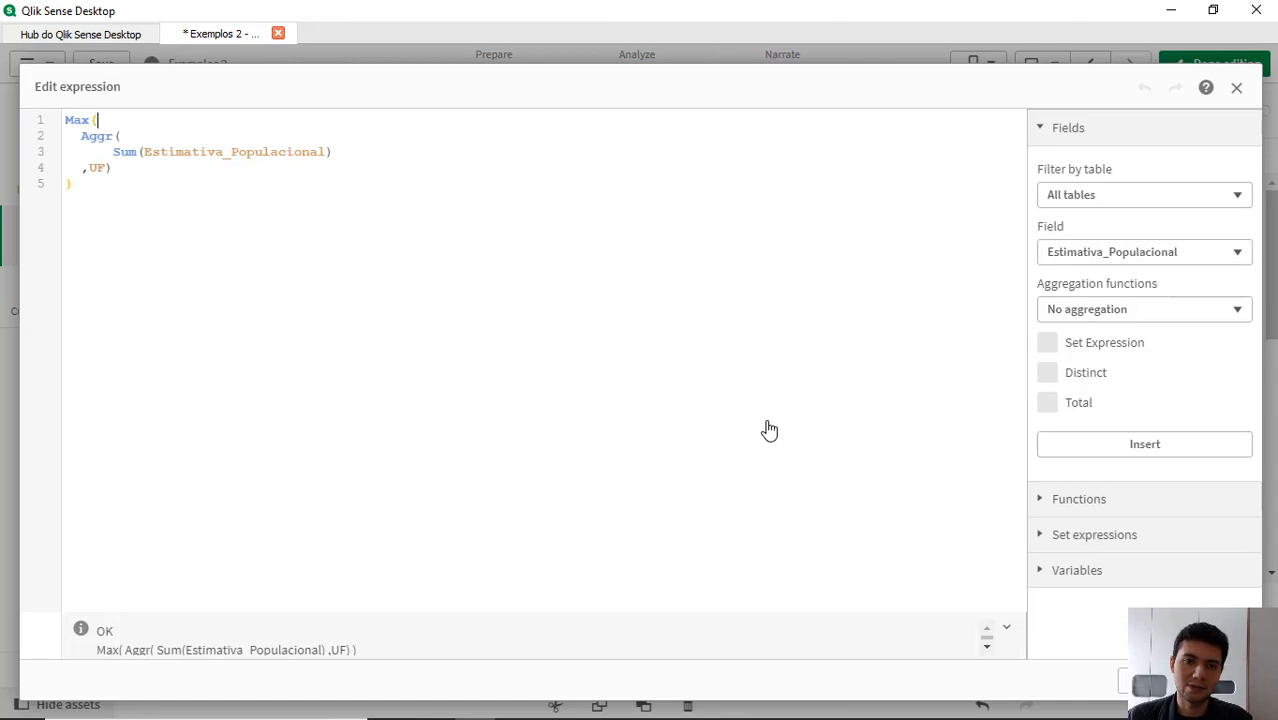
pyautogui.write('Total')
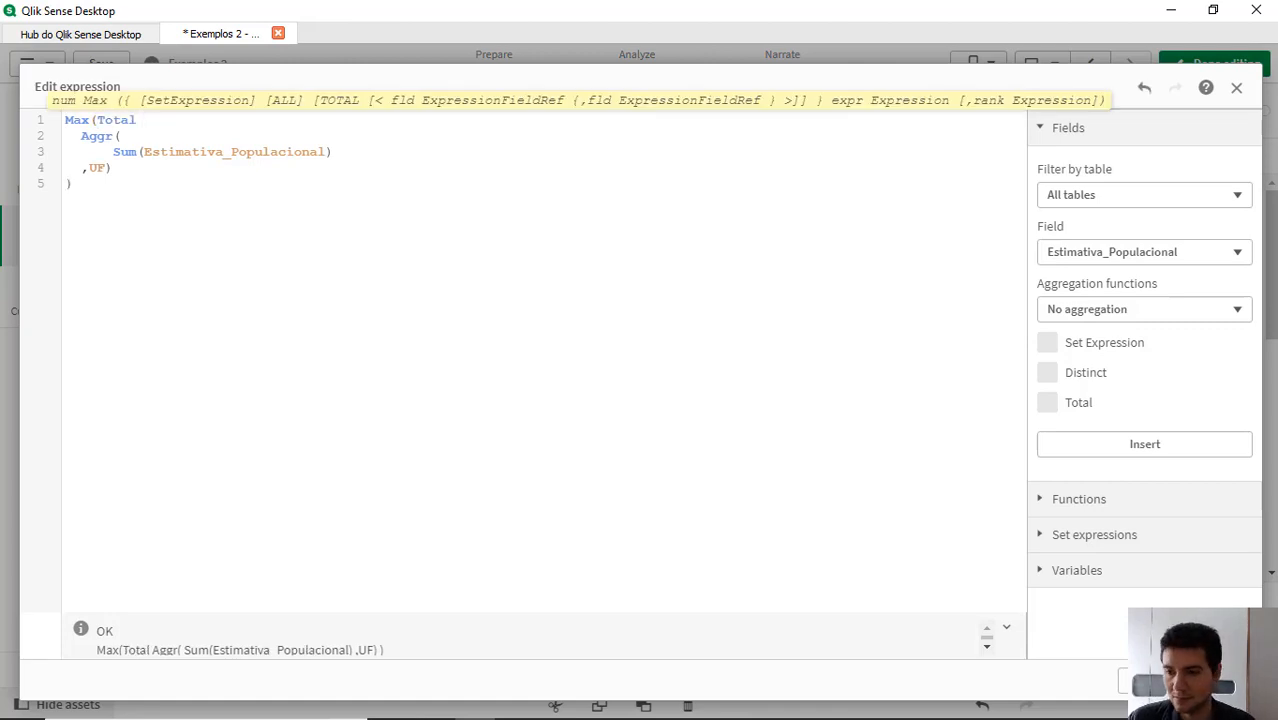
pyautogui.click(1219, 681)
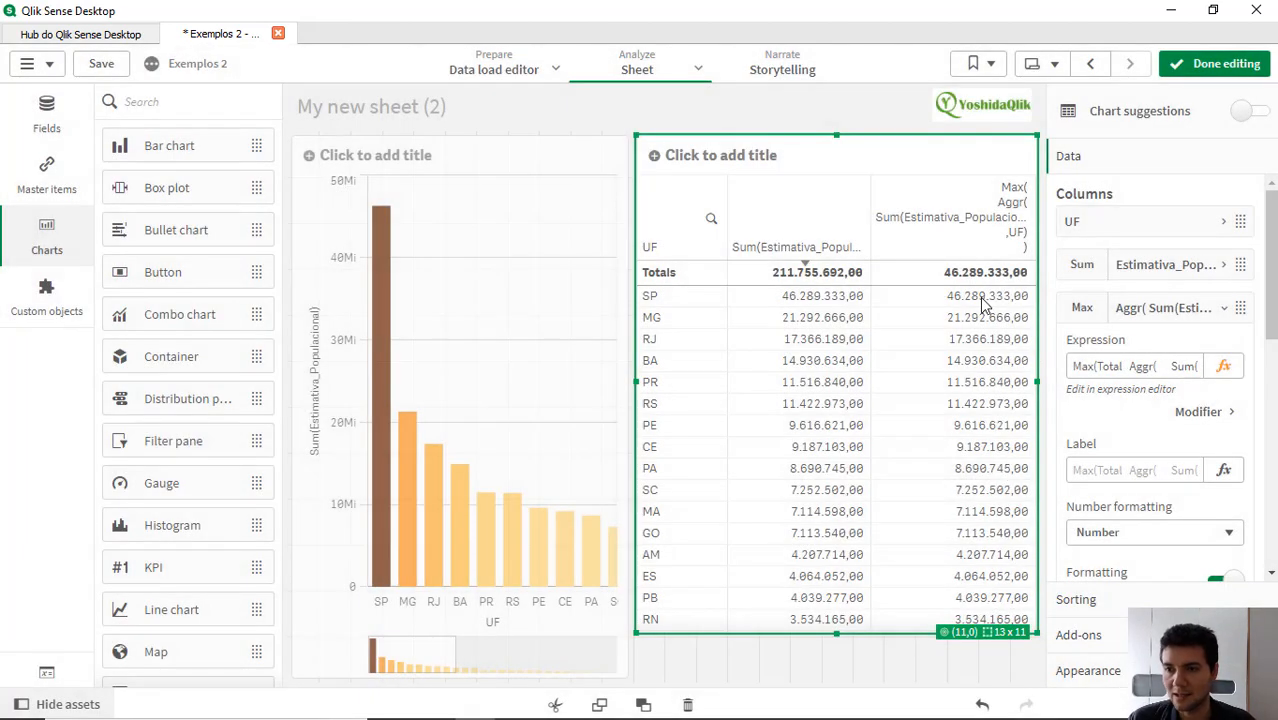
pyautogui.click(1222, 63)
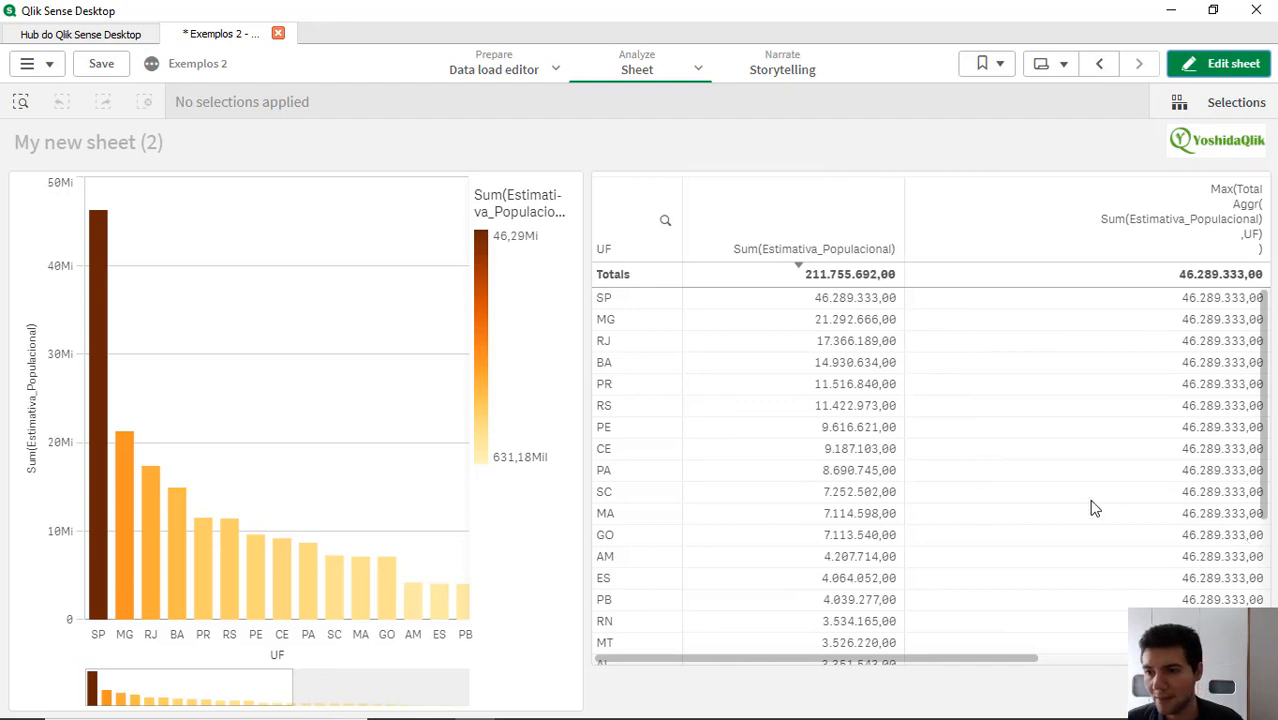
pyautogui.scroll(-4, 1092, 508)
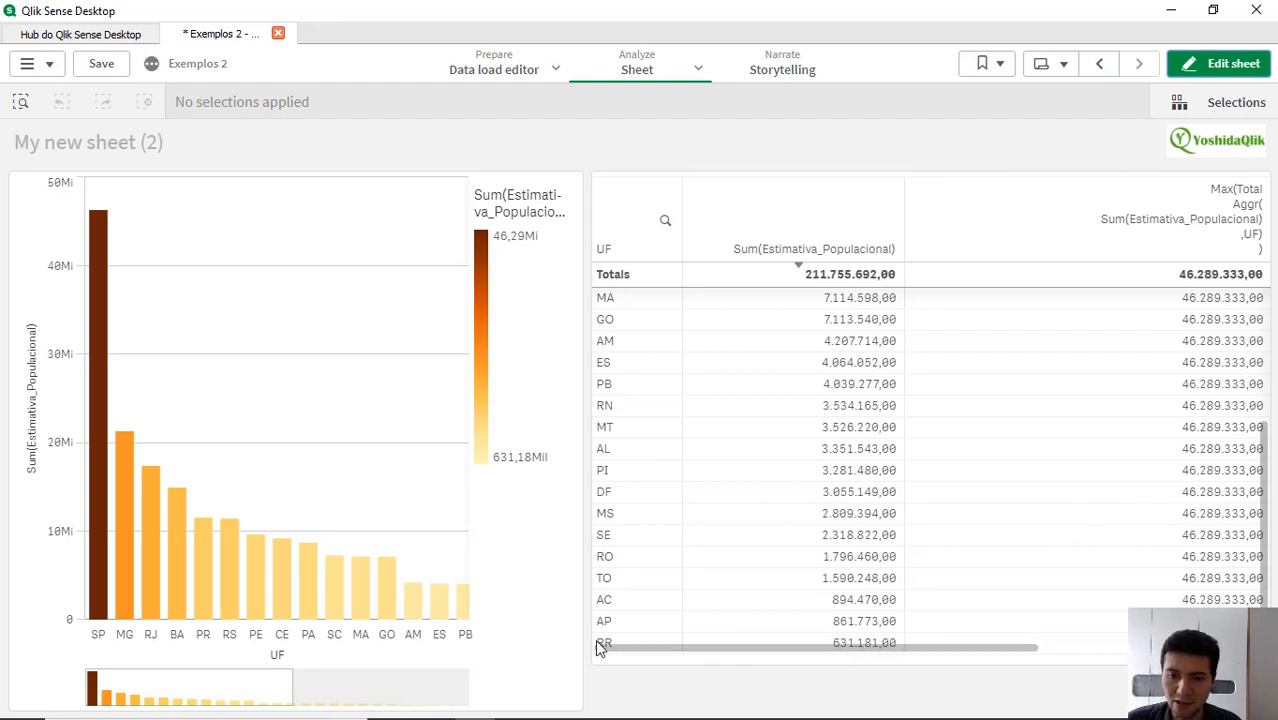
# Step: Return the sheet to edit mode and duplicate the table's Max(Total Aggr(...)) column
pyautogui.click(1211, 72)
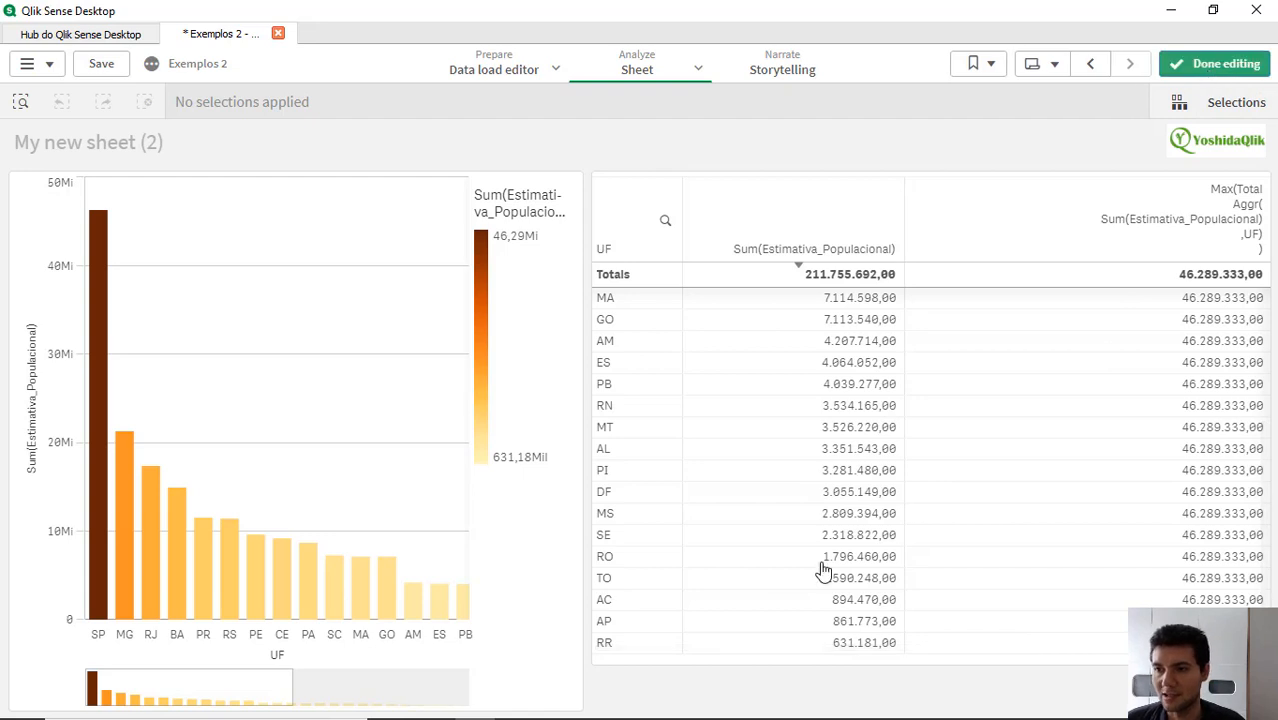
pyautogui.click(978, 294)
pyautogui.click(1153, 318)
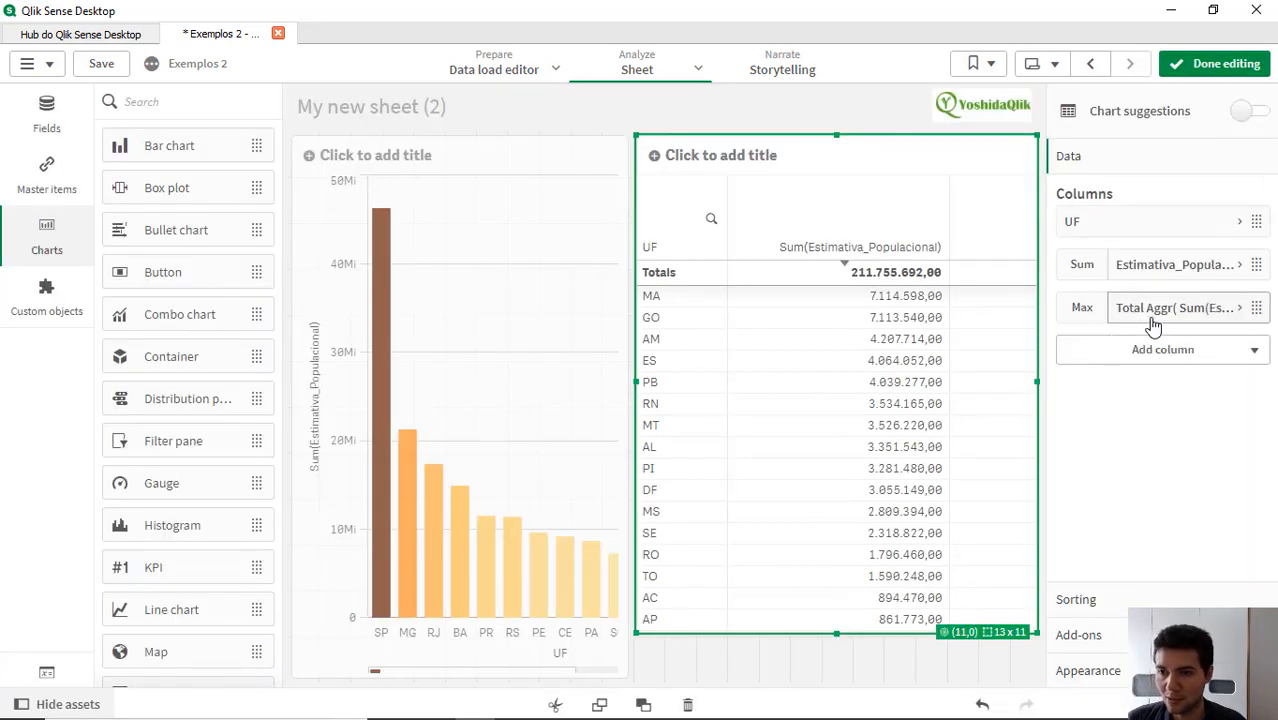
pyautogui.rightClick(1153, 325)
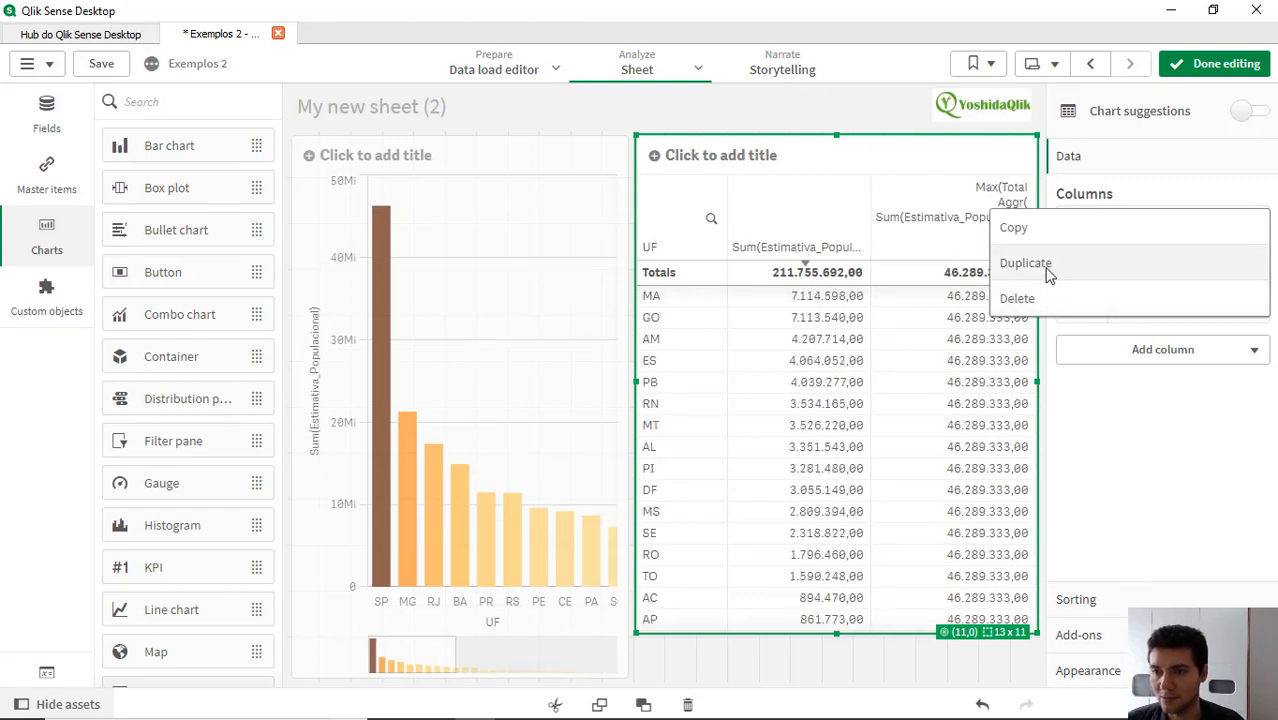
pyautogui.click(1026, 263)
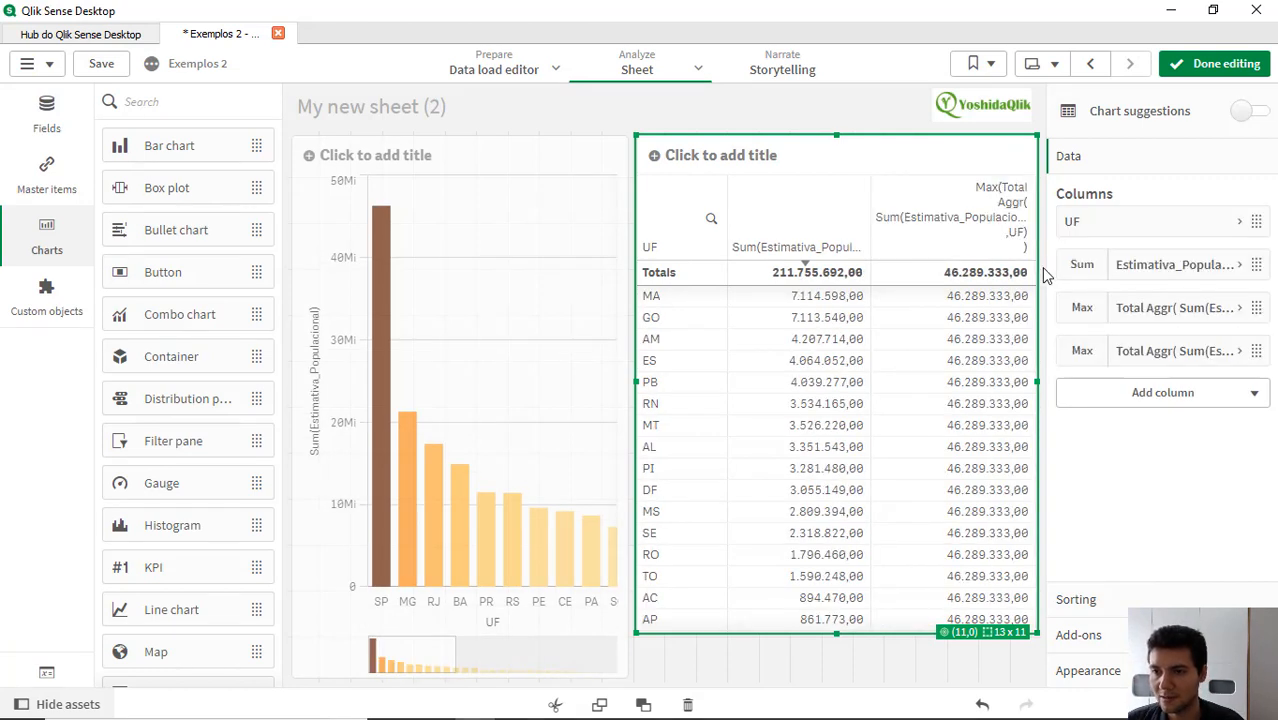
# Step: Change the duplicated Max column's aggregation to Min and leave edit mode
pyautogui.click(1172, 358)
pyautogui.click(1082, 350)
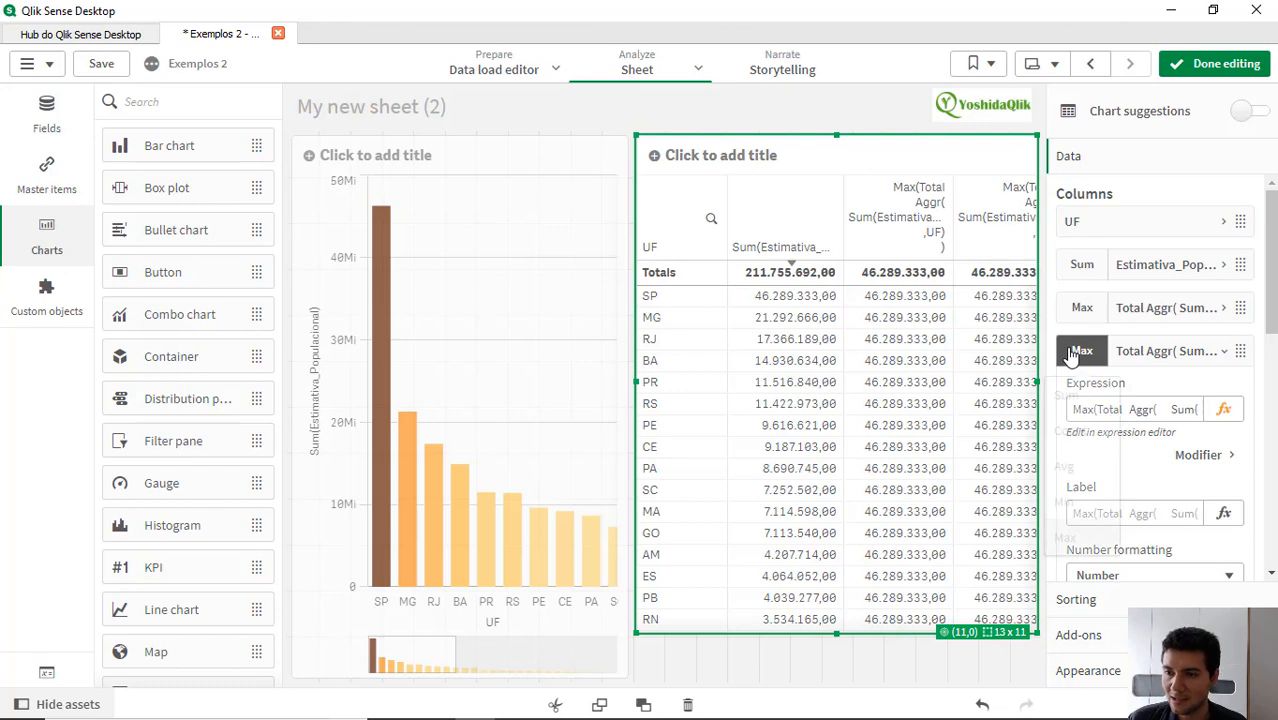
pyautogui.click(1072, 502)
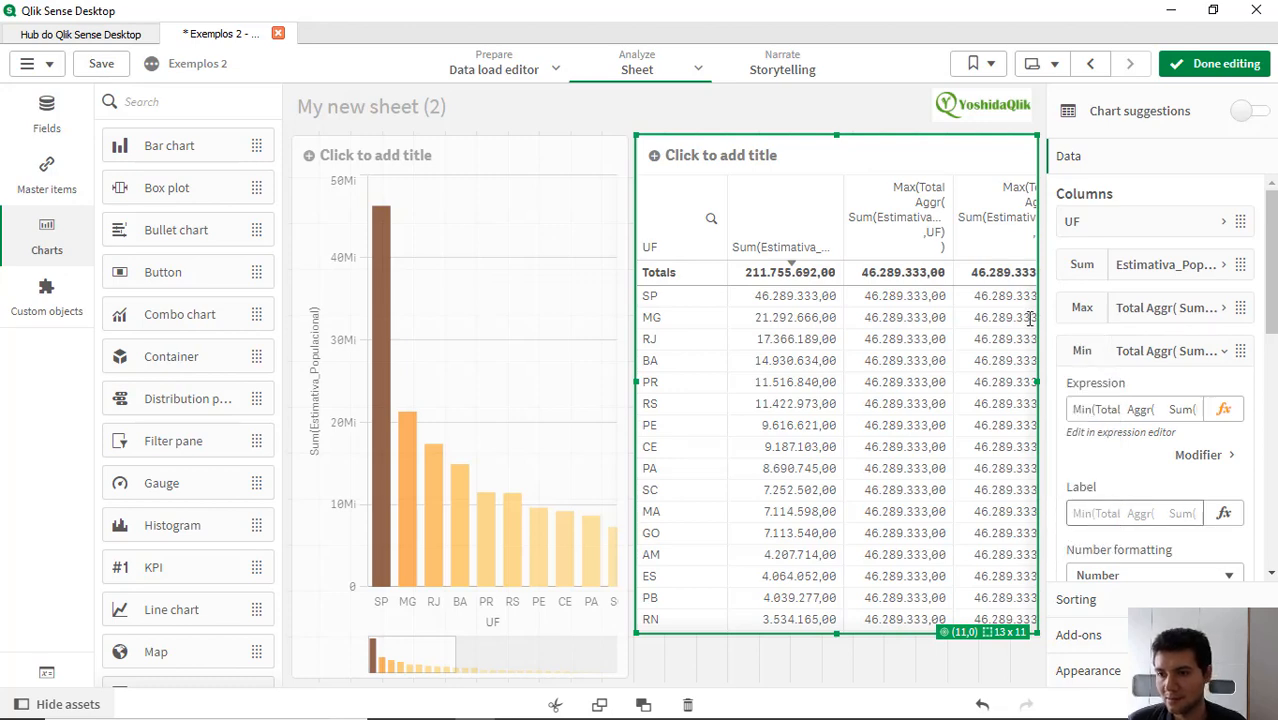
pyautogui.click(1190, 68)
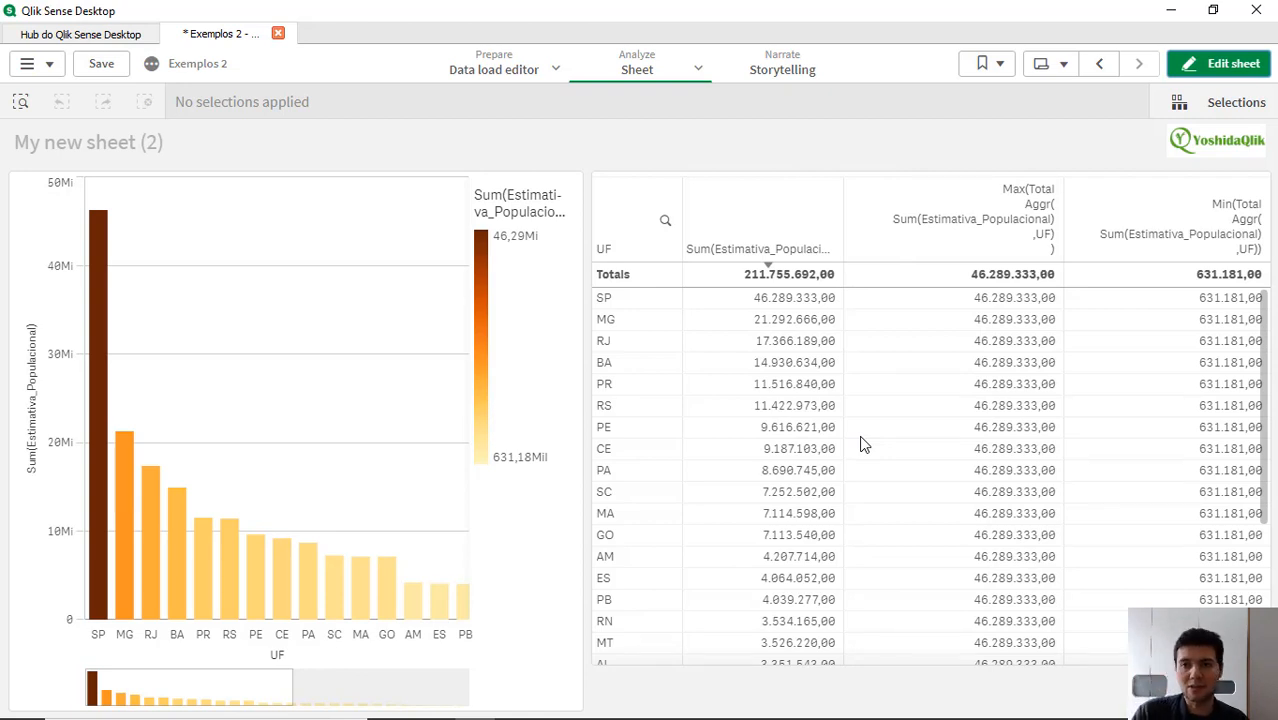
# Step: Return to edit mode, duplicate the Min(Total Aggr(...)) column, and open the copy's expression for editing
pyautogui.click(1225, 63)
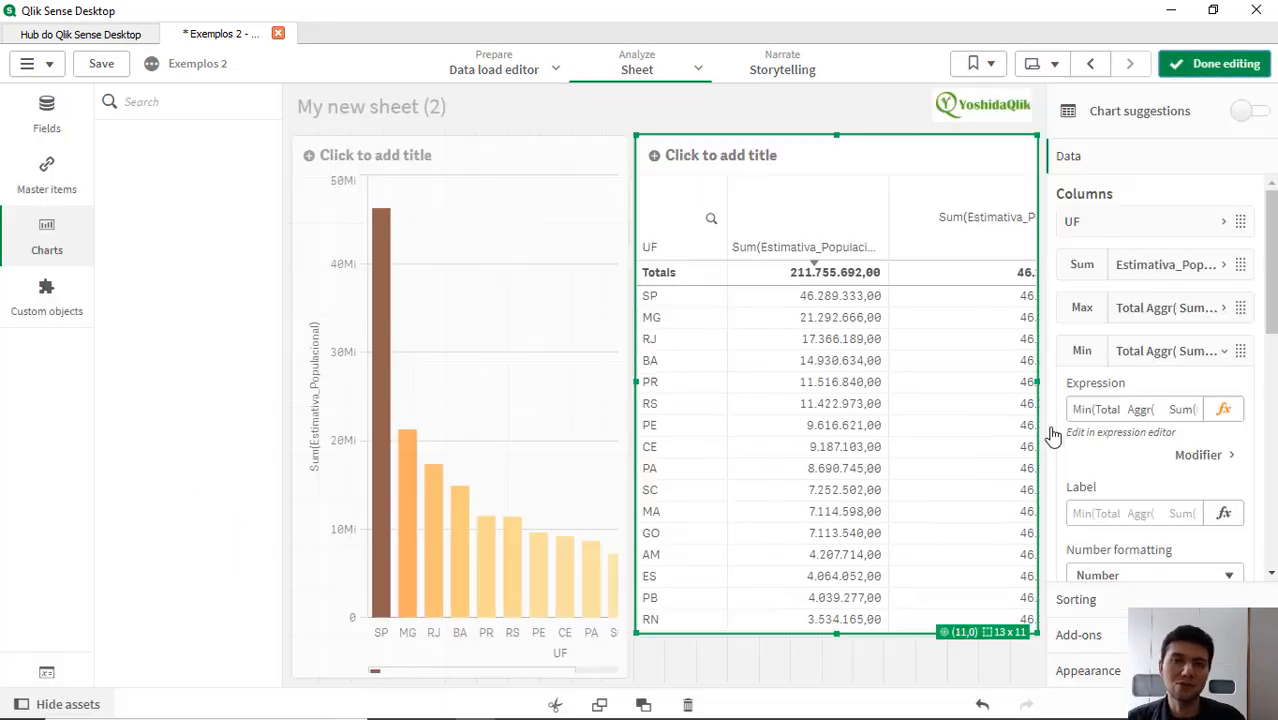
pyautogui.click(1151, 366)
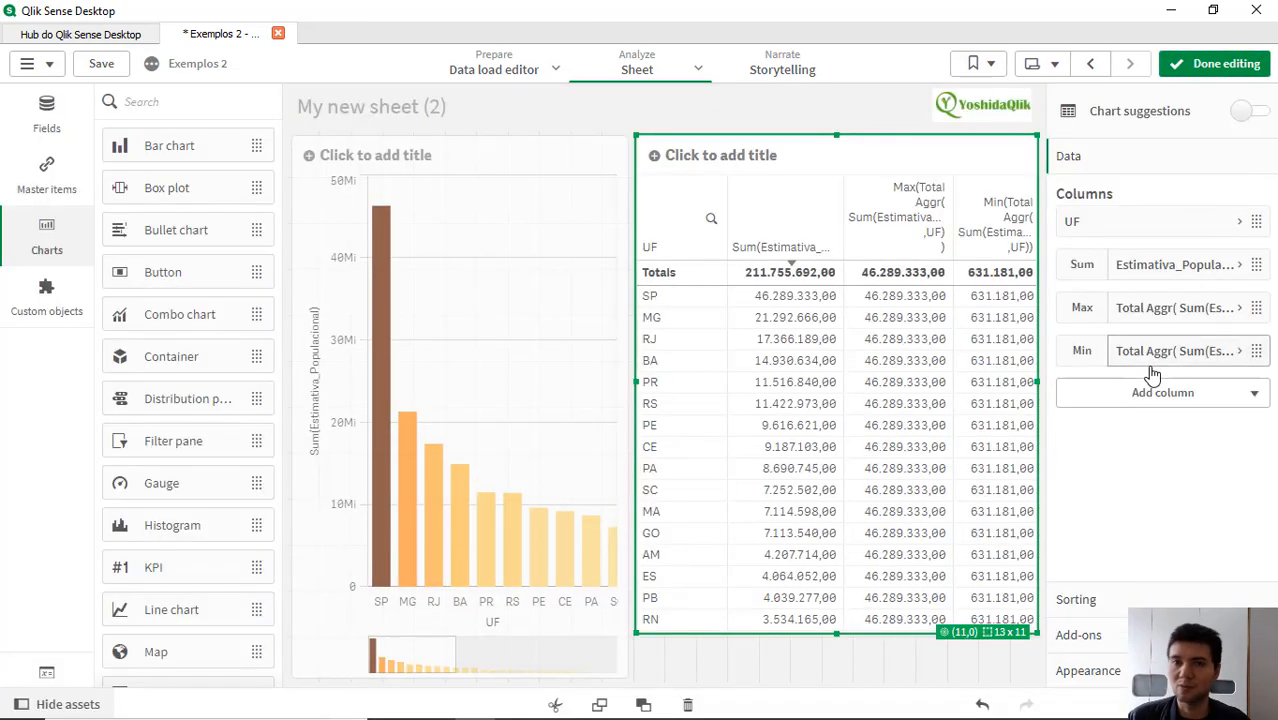
pyautogui.rightClick(1160, 368)
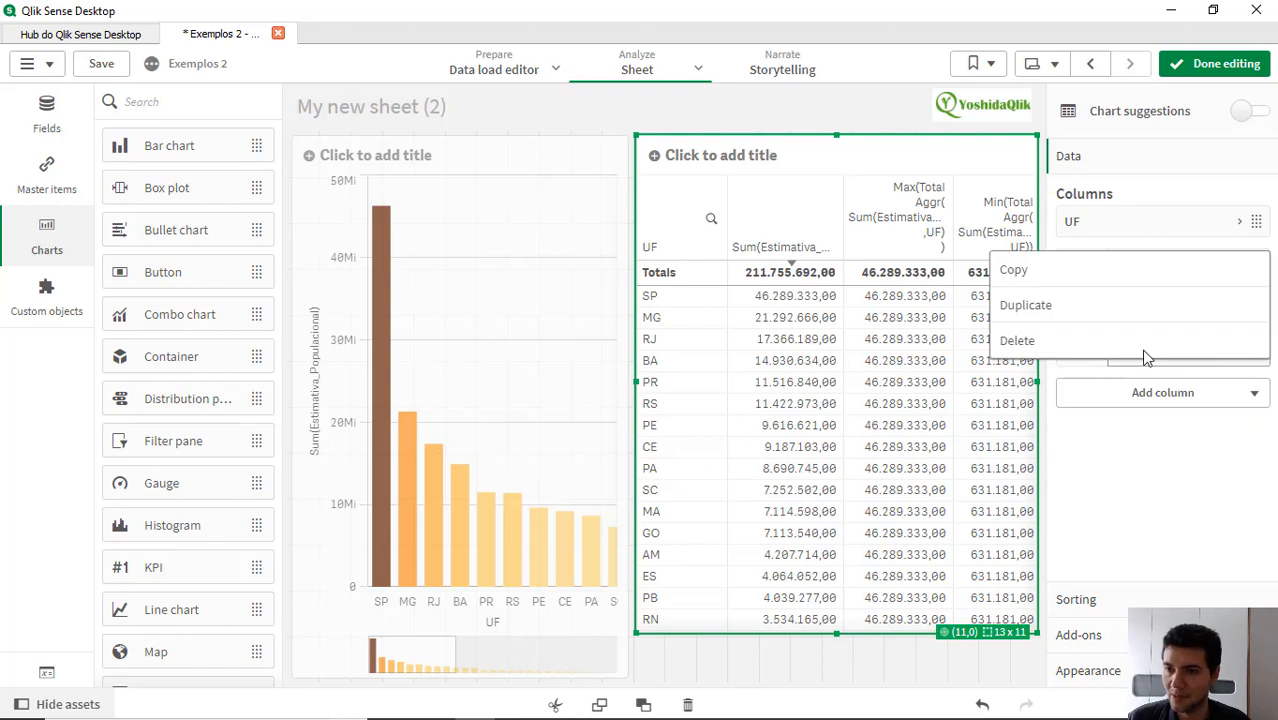
pyautogui.click(1075, 312)
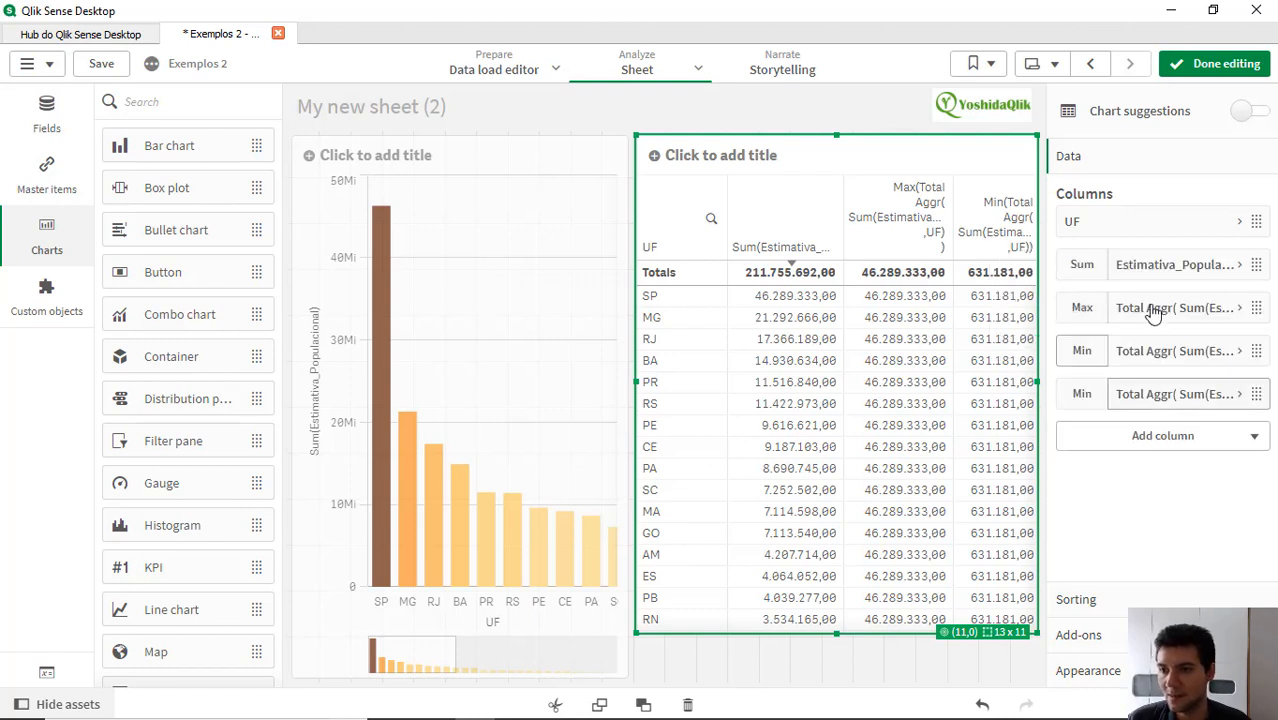
pyautogui.click(1141, 402)
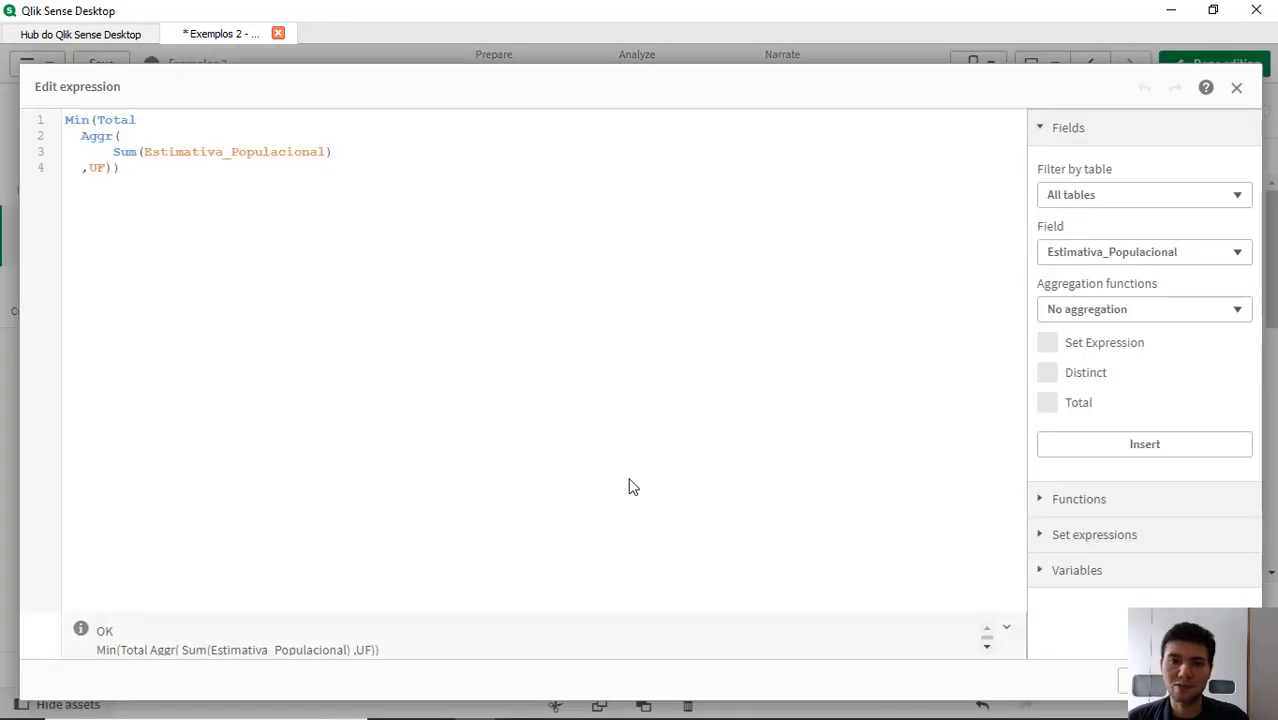
# Step: Insert two empty lines above the duplicated column's Min(Total Aggr(...)) expression
pyautogui.hotkey('ctrl', 'Home')
pyautogui.press('Return')
pyautogui.press('Up')
pyautogui.press('Return')
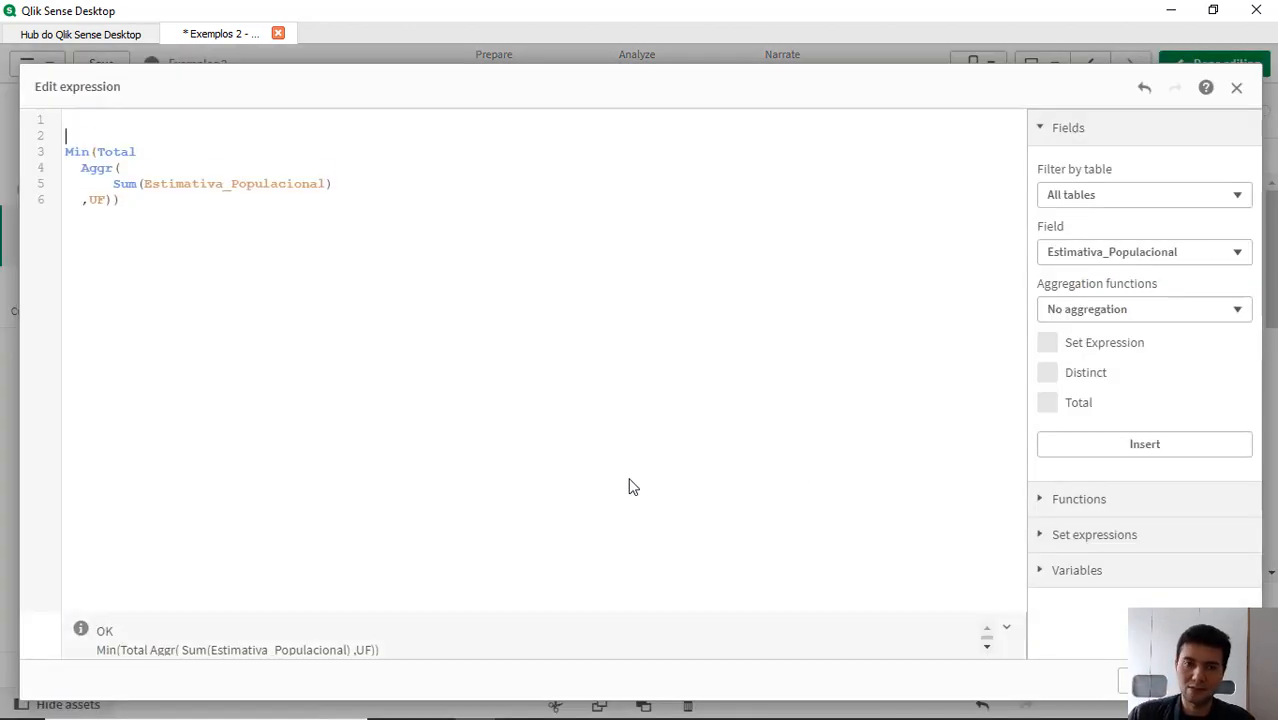
pyautogui.press('Up')
pyautogui.write('MAX')
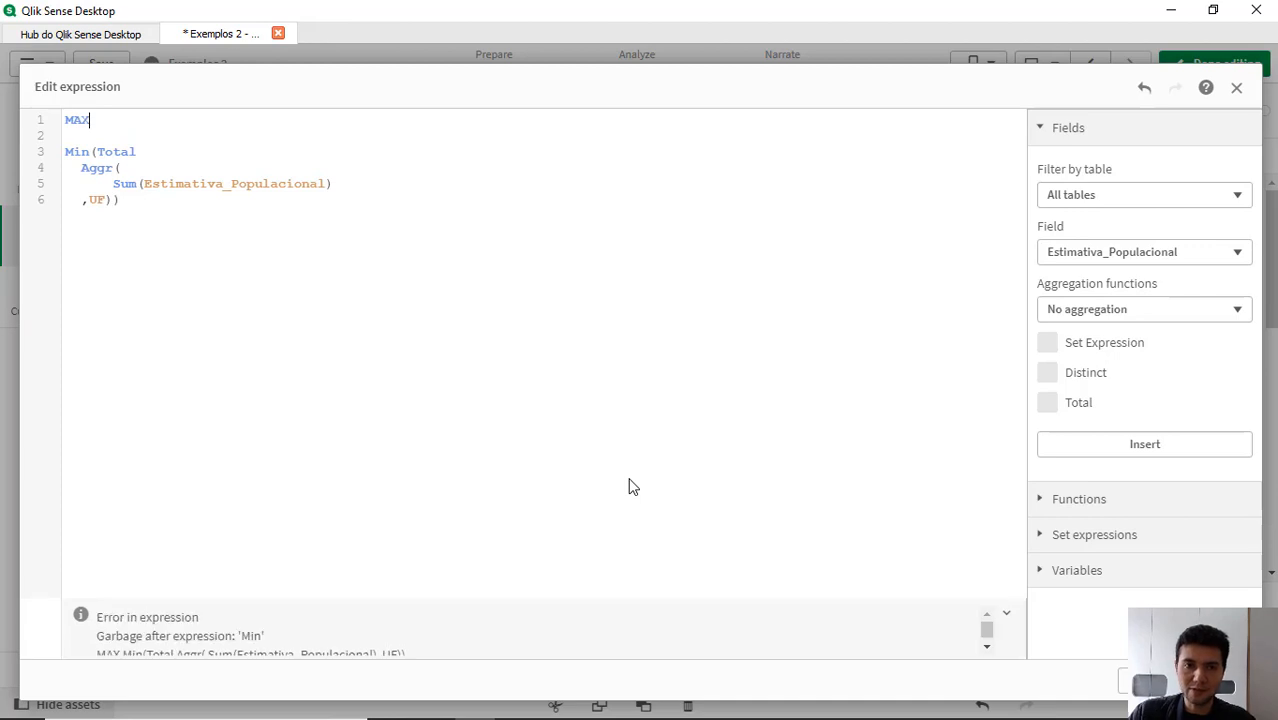
pyautogui.write('(')
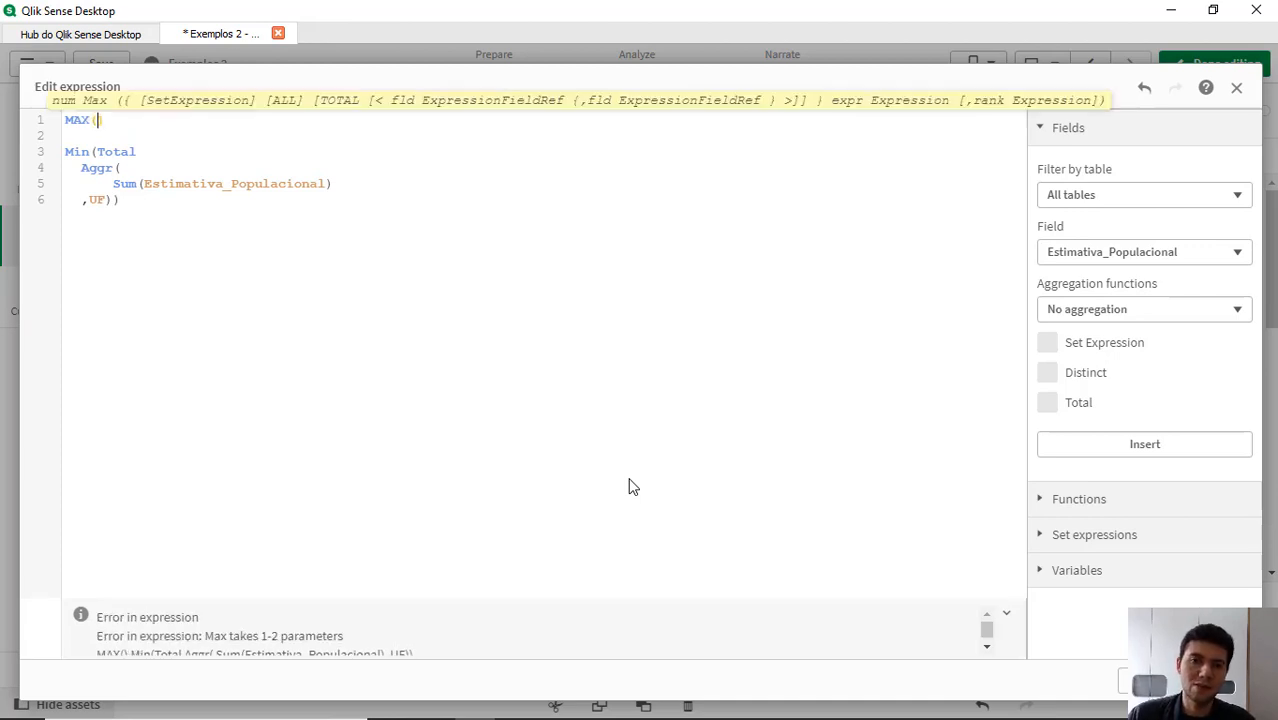
# Step: Copy the whole Min(Total Aggr(...)) block and paste it over the expression's first line
pyautogui.press('Down')
pyautogui.press('Down')
pyautogui.press('Home')
pyautogui.hotkey('ctrl', 'shift', 'End')
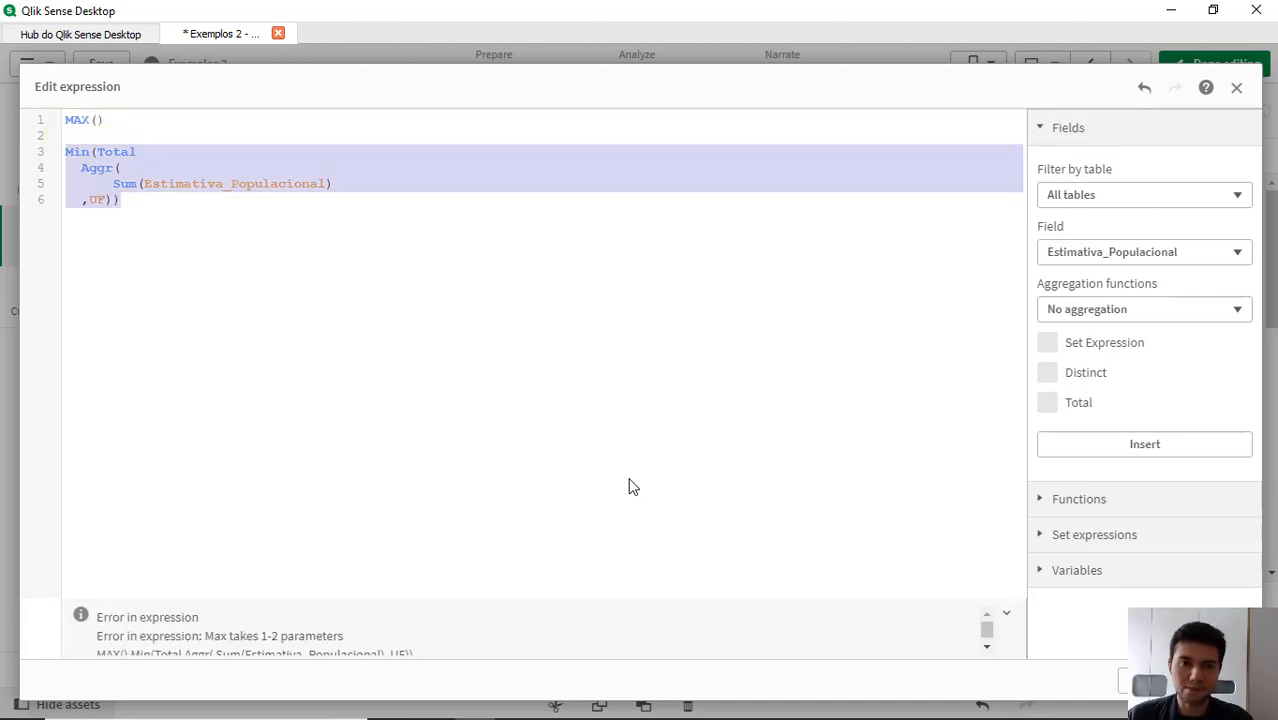
pyautogui.hotkey('ctrl', 'c')
pyautogui.hotkey('ctrl', 'Home')
pyautogui.hotkey('shift', 'End')
pyautogui.hotkey('ctrl', 'v')
# Step: Turn the two blocks into Max(Total Aggr(...)) - Min(Total Aggr(...)), apply the expression, and leave edit mode
pyautogui.press('Return')
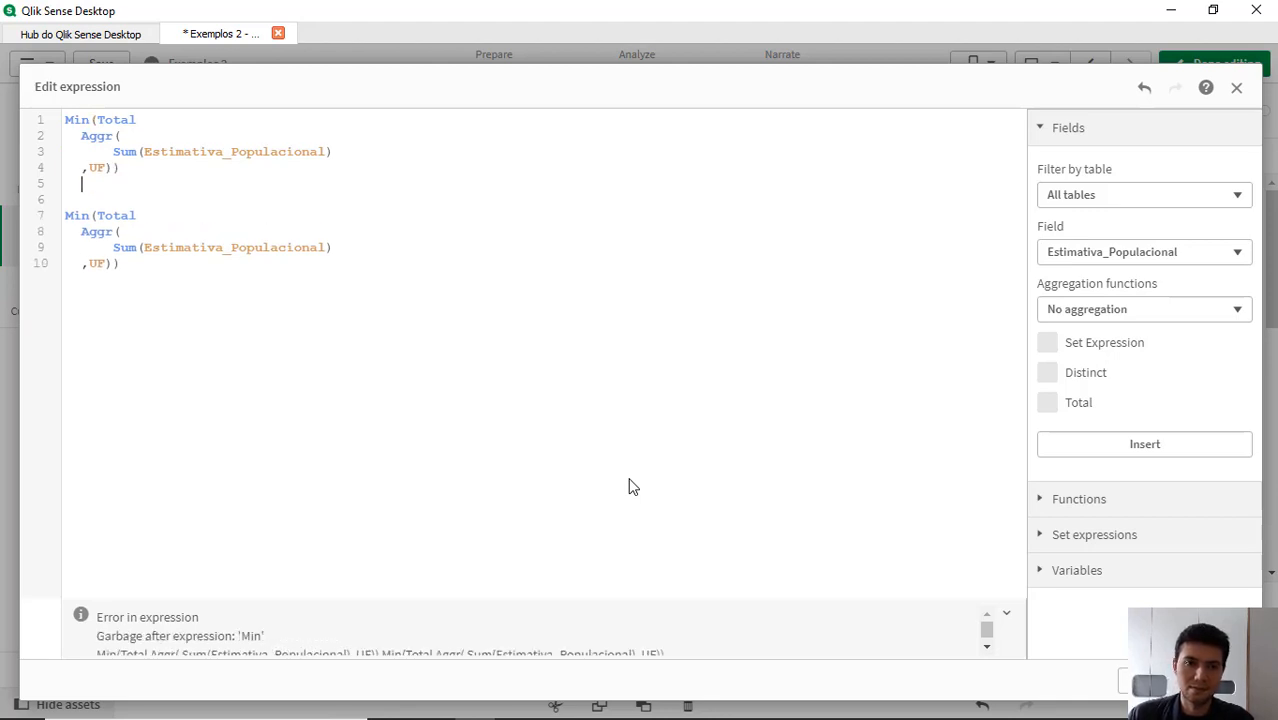
pyautogui.press('Return')
pyautogui.hotkey('ctrl', 'Home')
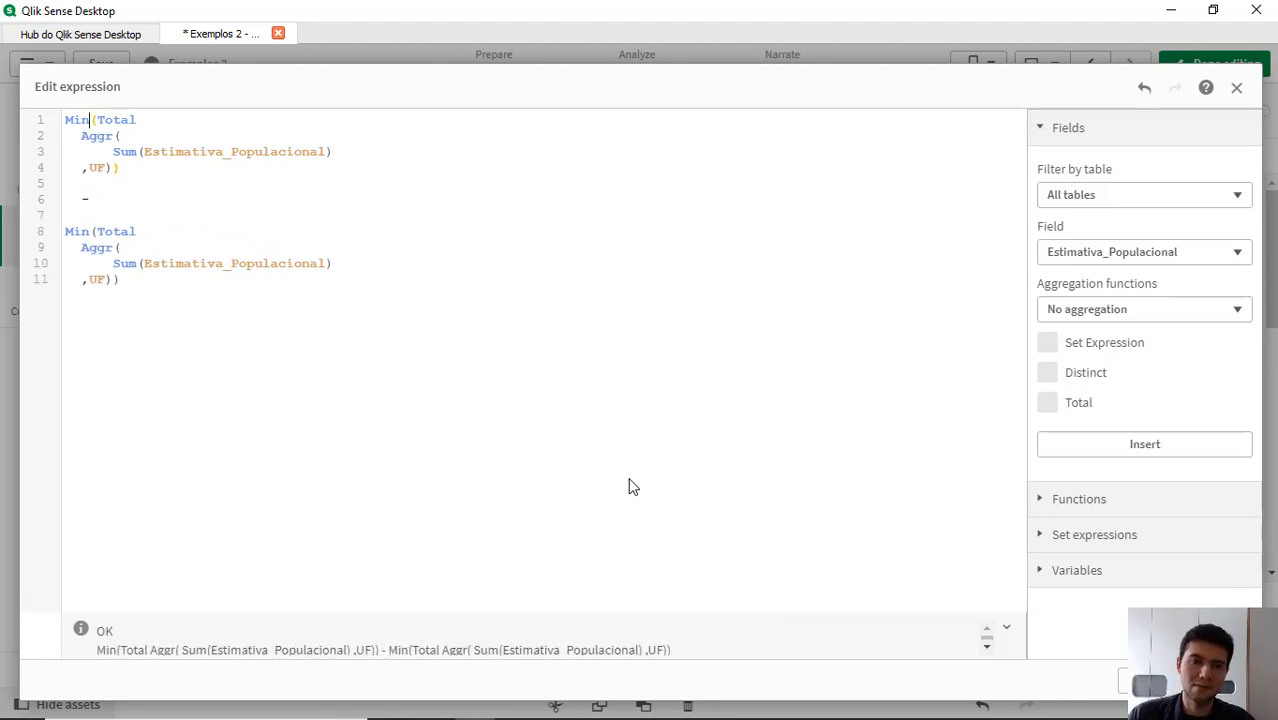
pyautogui.hotkey('ctrl', 'shift', 'Right')
pyautogui.write('Max')
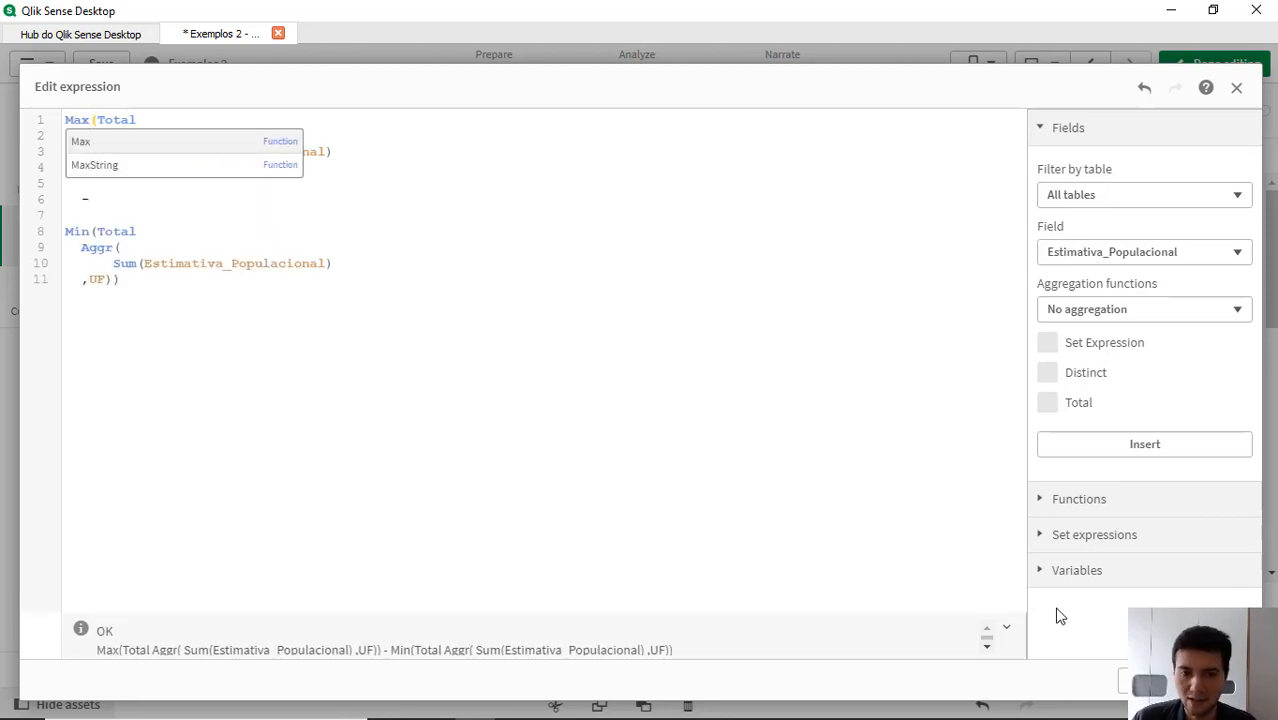
pyautogui.hotkey('ctrl', 'Return')
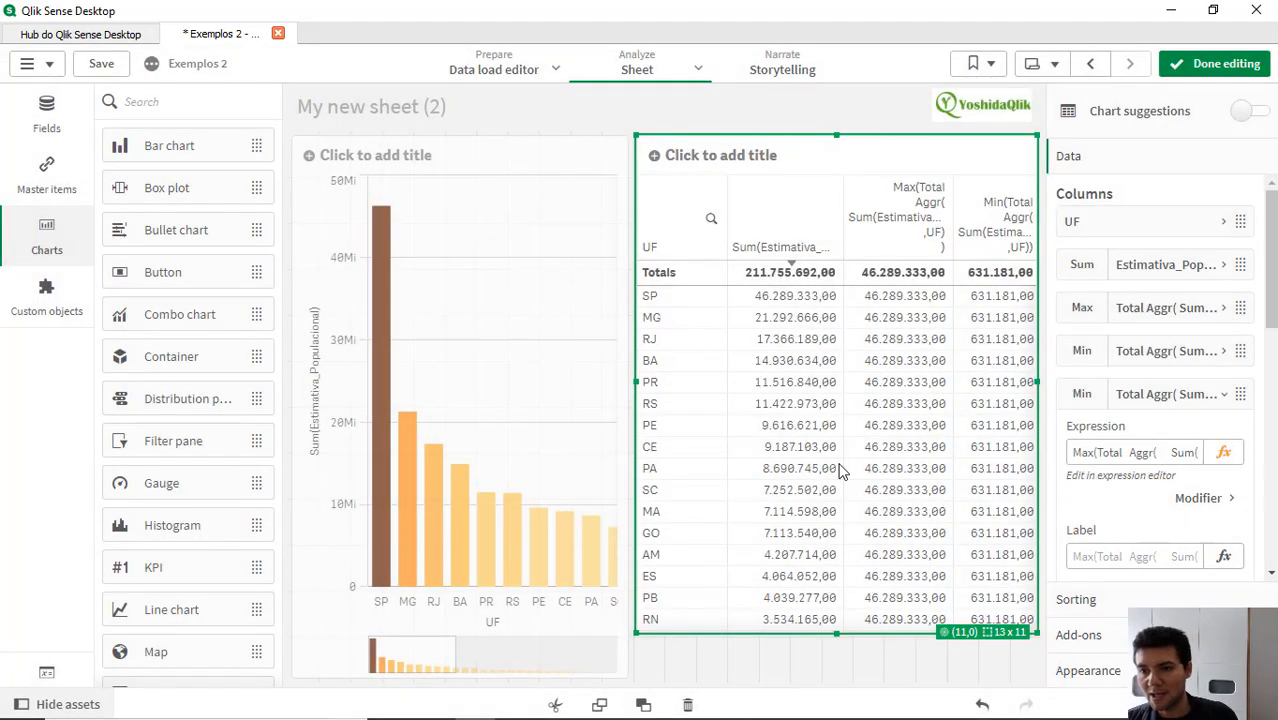
pyautogui.click(1215, 63)
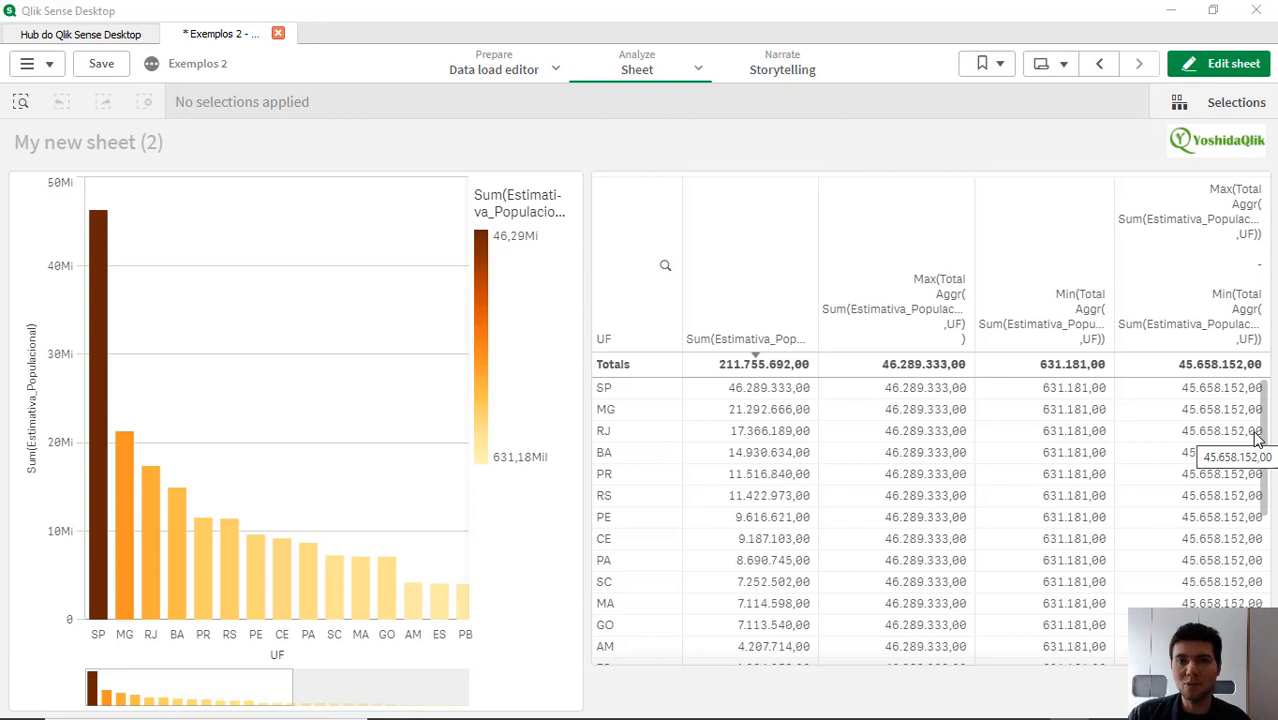
# Step: Return the sheet to edit mode and duplicate the table's Max minus Min column
pyautogui.click(1212, 70)
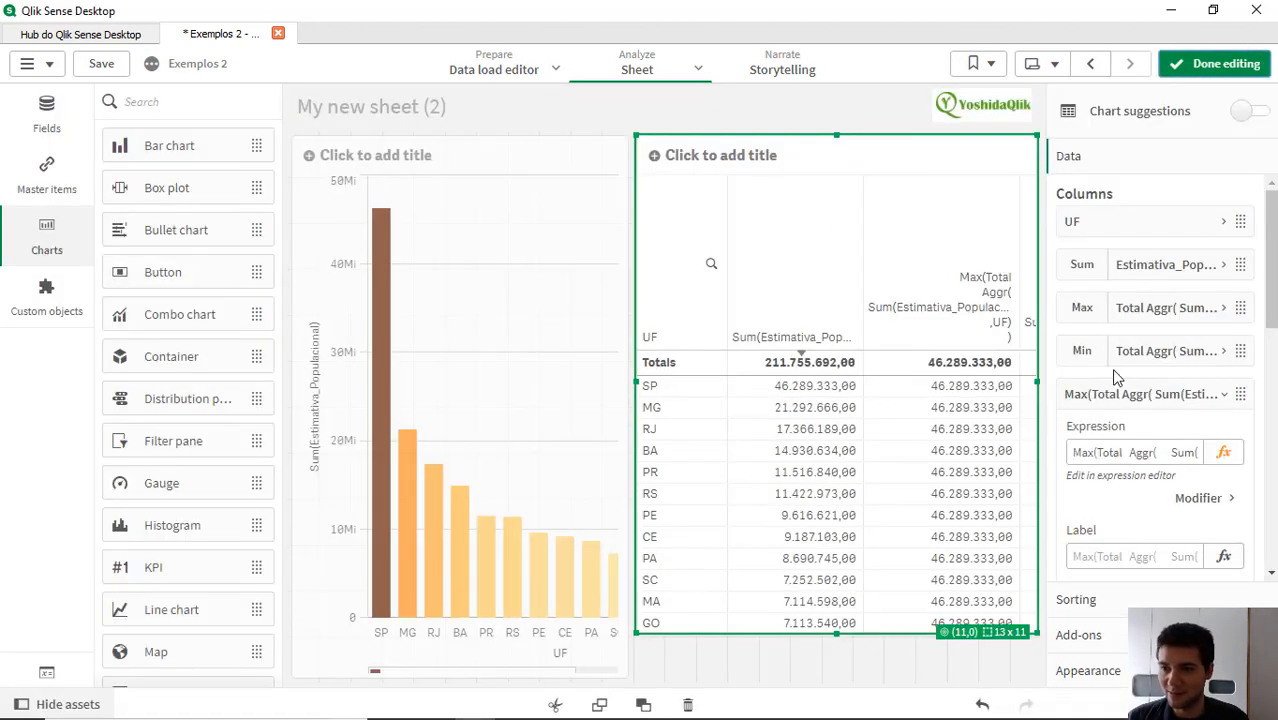
pyautogui.click(1135, 396)
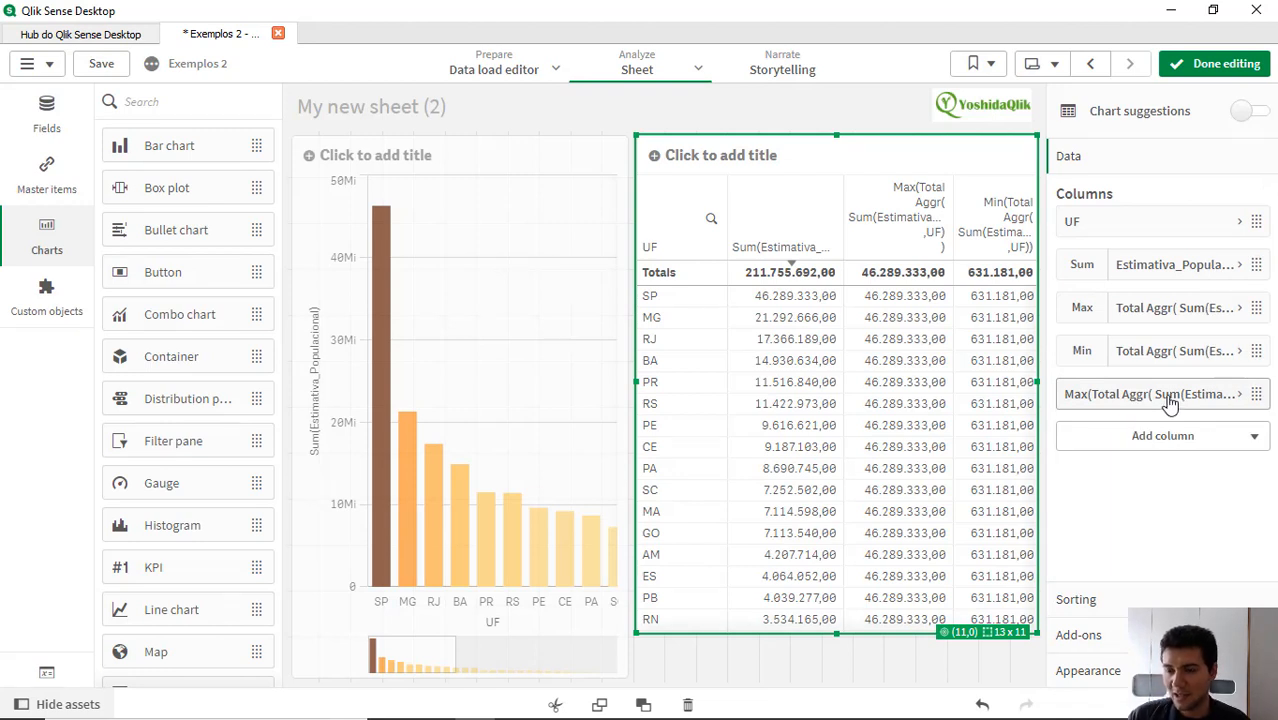
pyautogui.rightClick(1170, 401)
pyautogui.click(1090, 343)
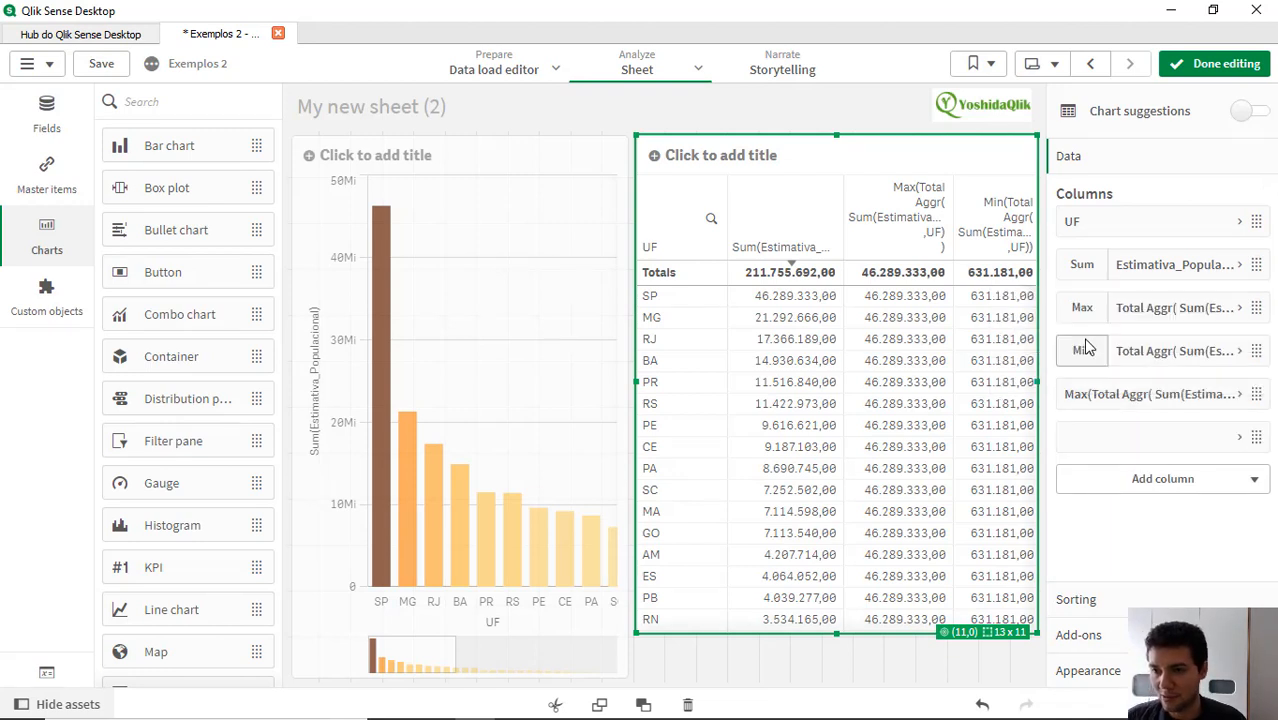
pyautogui.click(1130, 440)
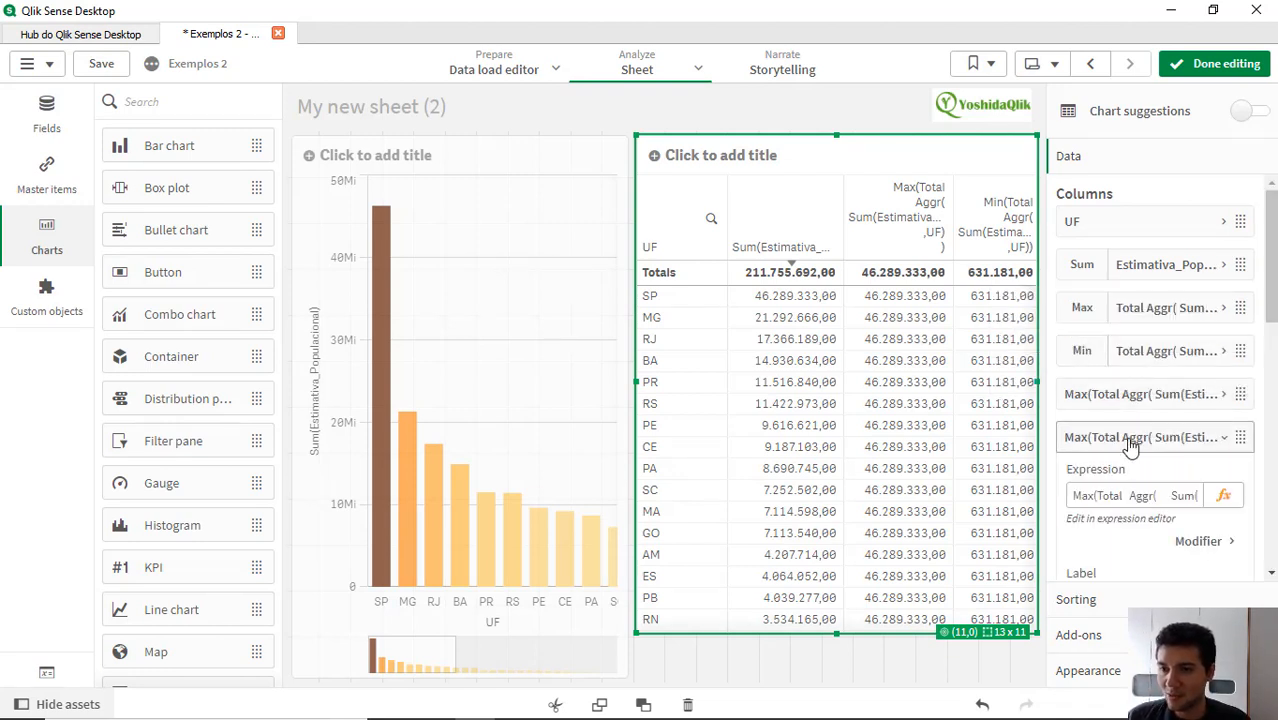
pyautogui.click(1130, 443)
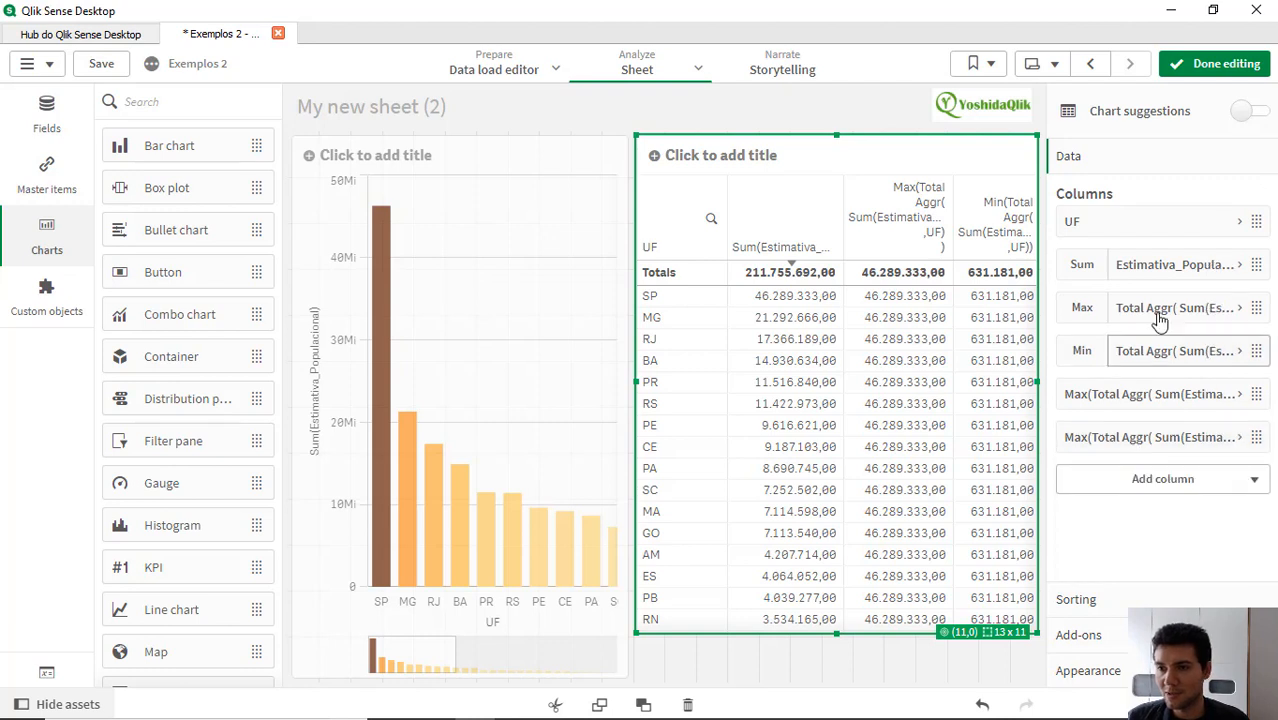
# Step: Copy the Sum(Estimativa_Populacional) expression from the table's population sum column
pyautogui.click(1190, 268)
pyautogui.hotkey('ctrl', 'a')
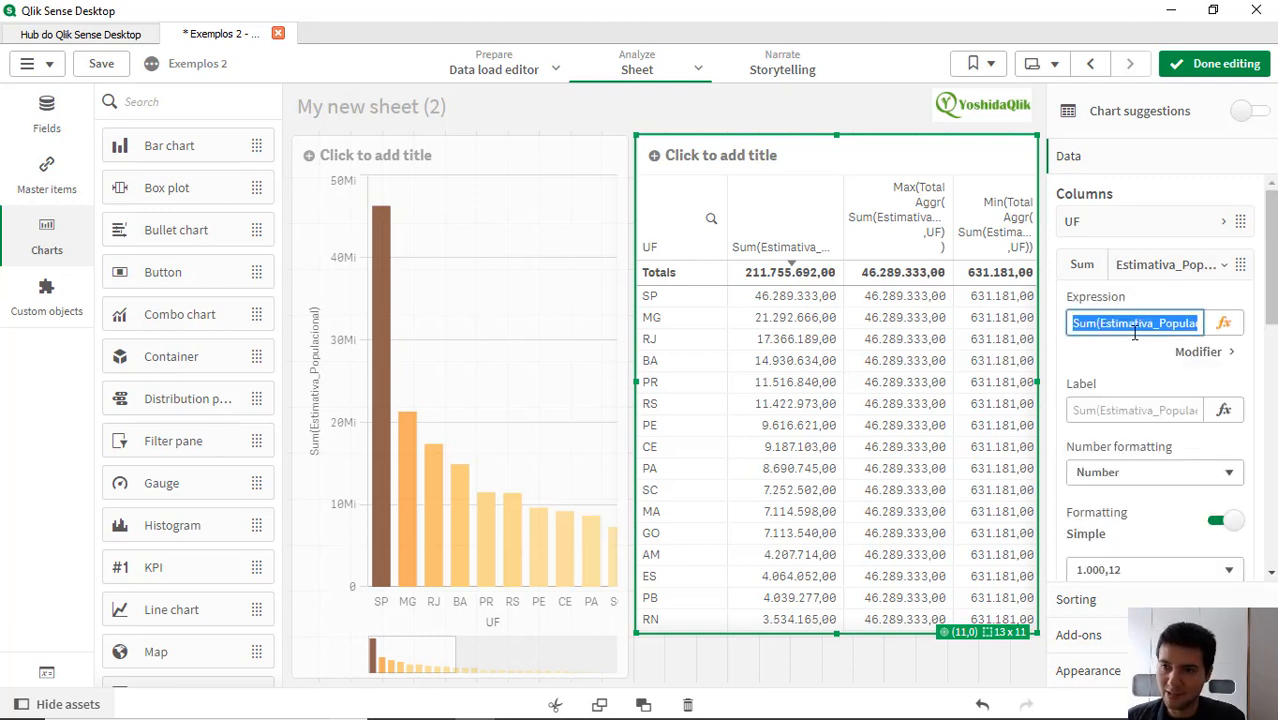
pyautogui.click(1138, 272)
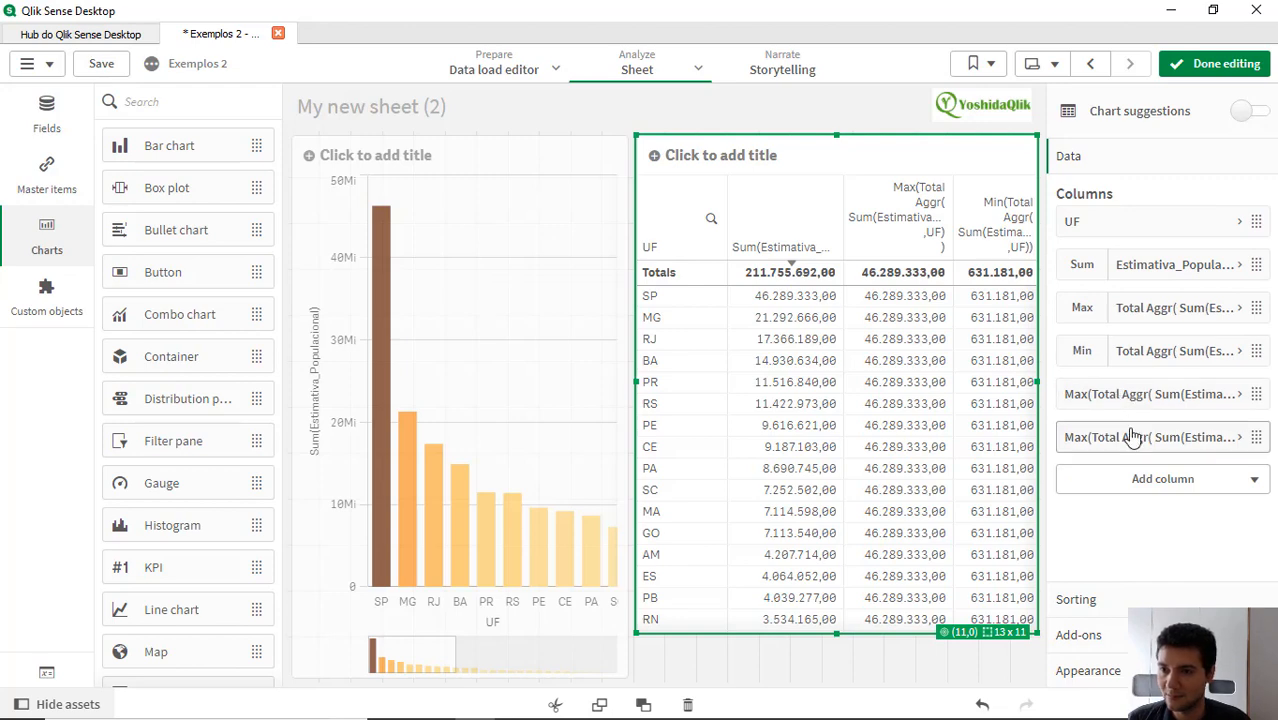
# Step: Open the duplicated difference column's expression and insert Sum(Estimativa_Populacional) followed by a minus sign above the Max block
pyautogui.click(1133, 437)
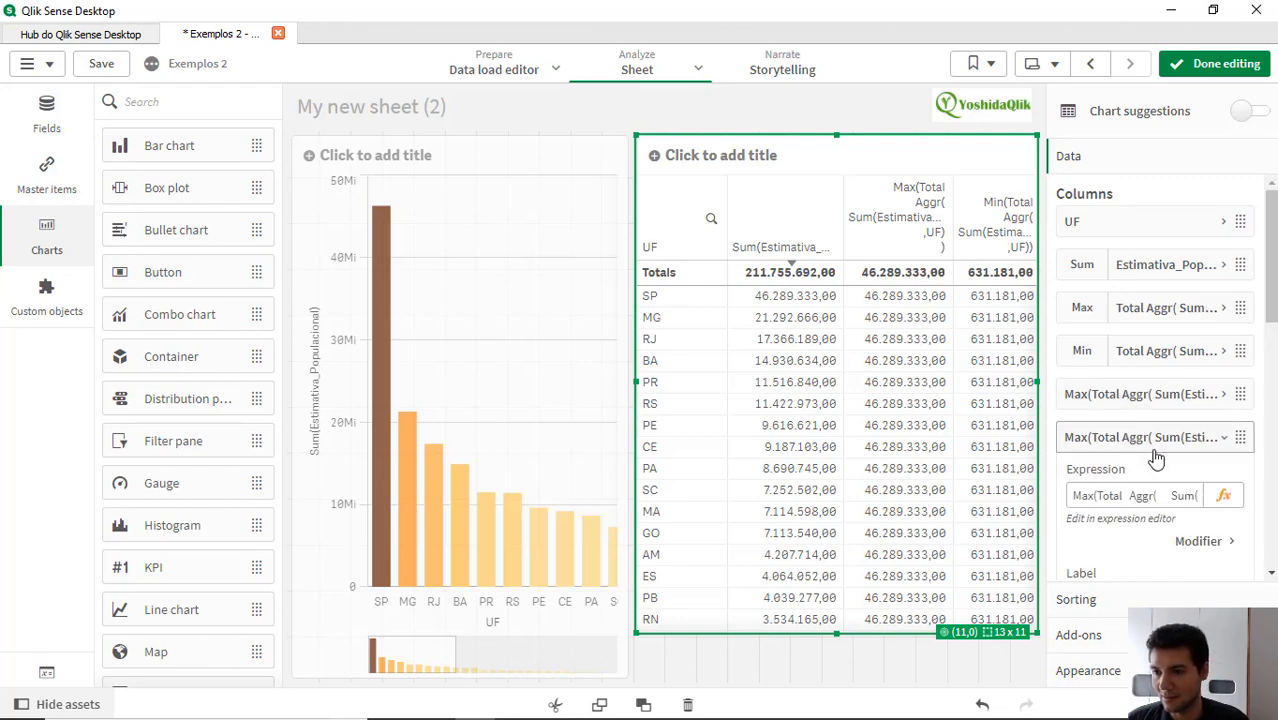
pyautogui.click(1226, 498)
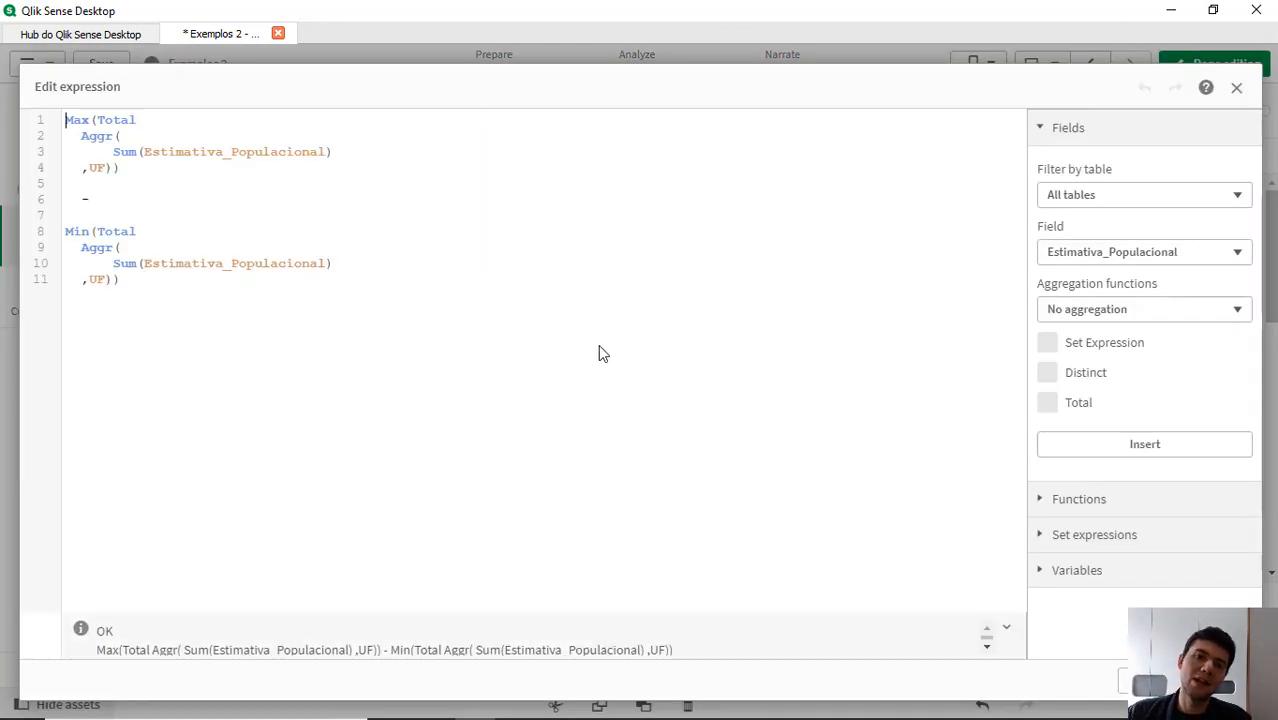
pyautogui.press('Return')
pyautogui.press('Return')
pyautogui.press('Return')
pyautogui.press('Up')
pyautogui.press('Up')
pyautogui.press('Up')
pyautogui.hotkey('ctrl', 'v')
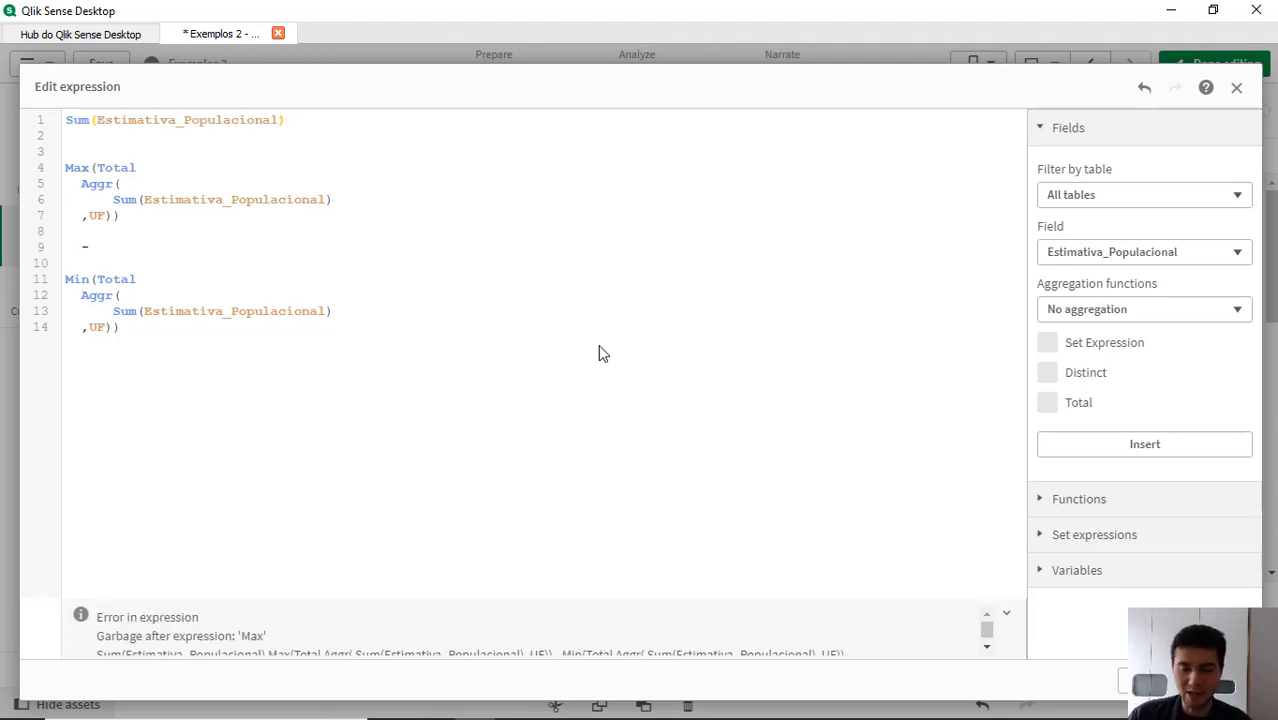
pyautogui.press('Return')
pyautogui.write('-')
pyautogui.press('Return')
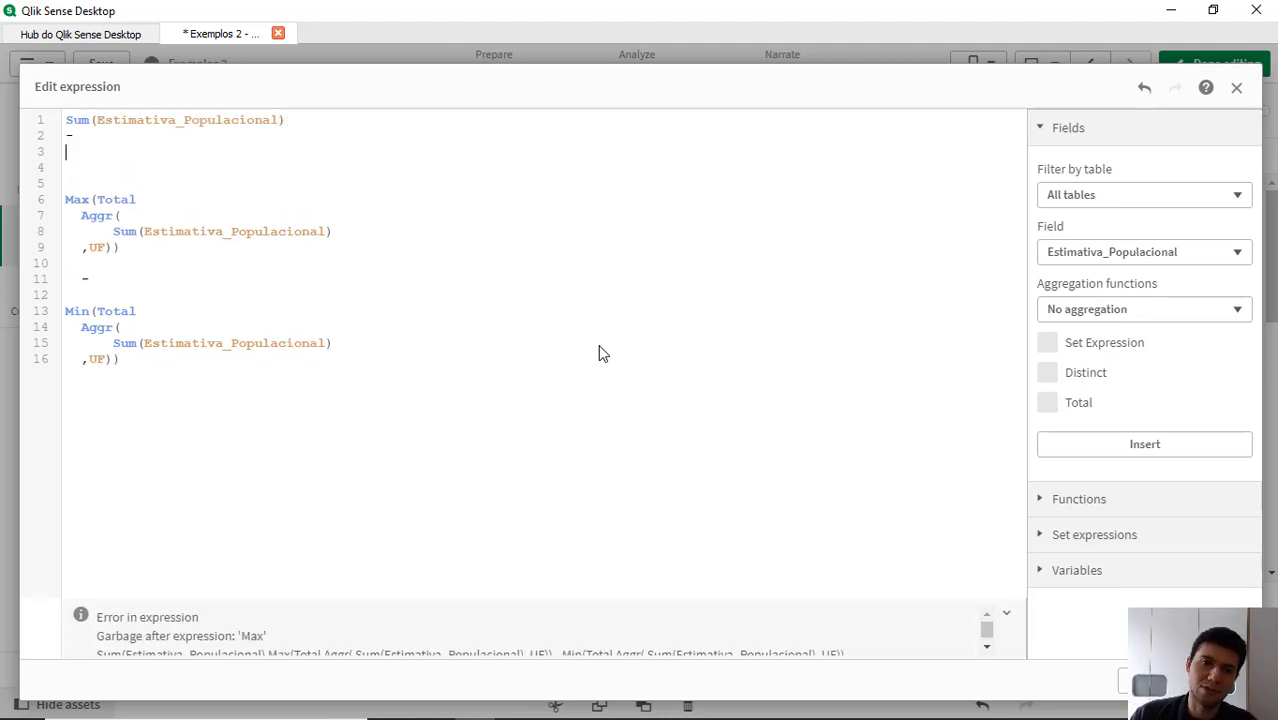
# Step: Copy the closing Min(Total Aggr(...)) block and paste it beneath the minus sign that follows the population sum
pyautogui.click(179, 321)
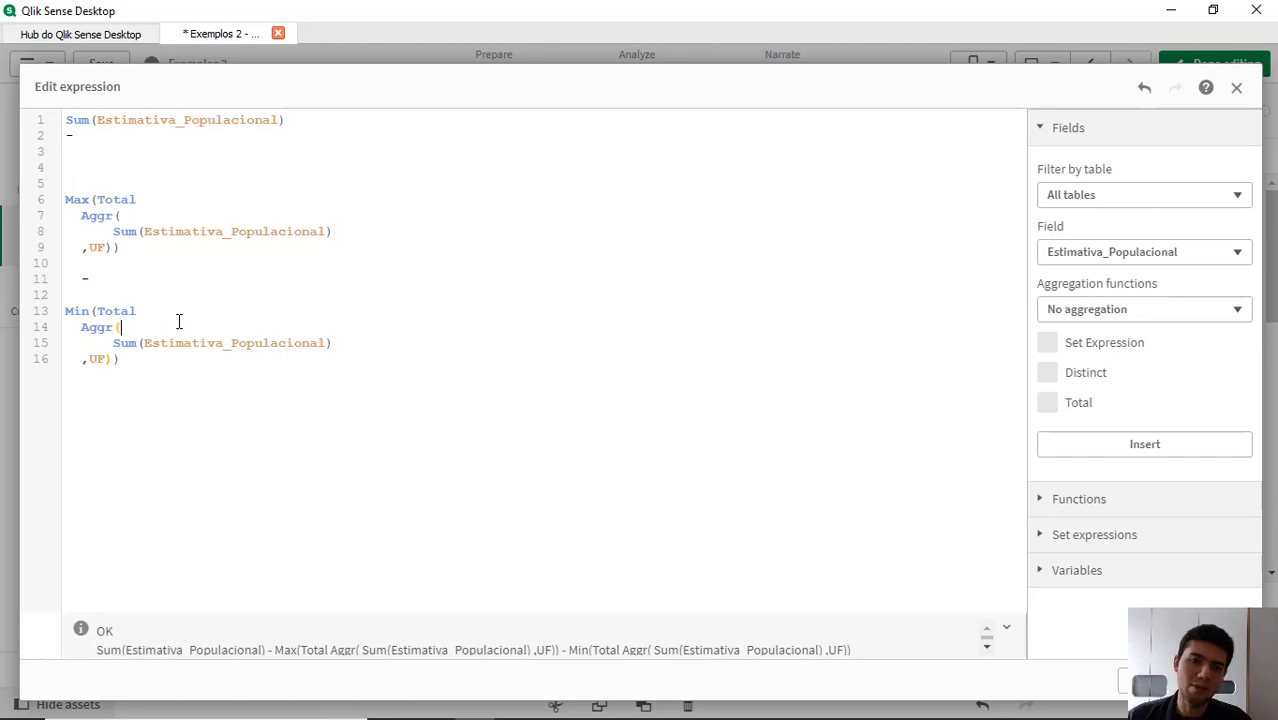
pyautogui.press('Up')
pyautogui.press('Home')
pyautogui.hotkey('ctrl', 'shift', 'End')
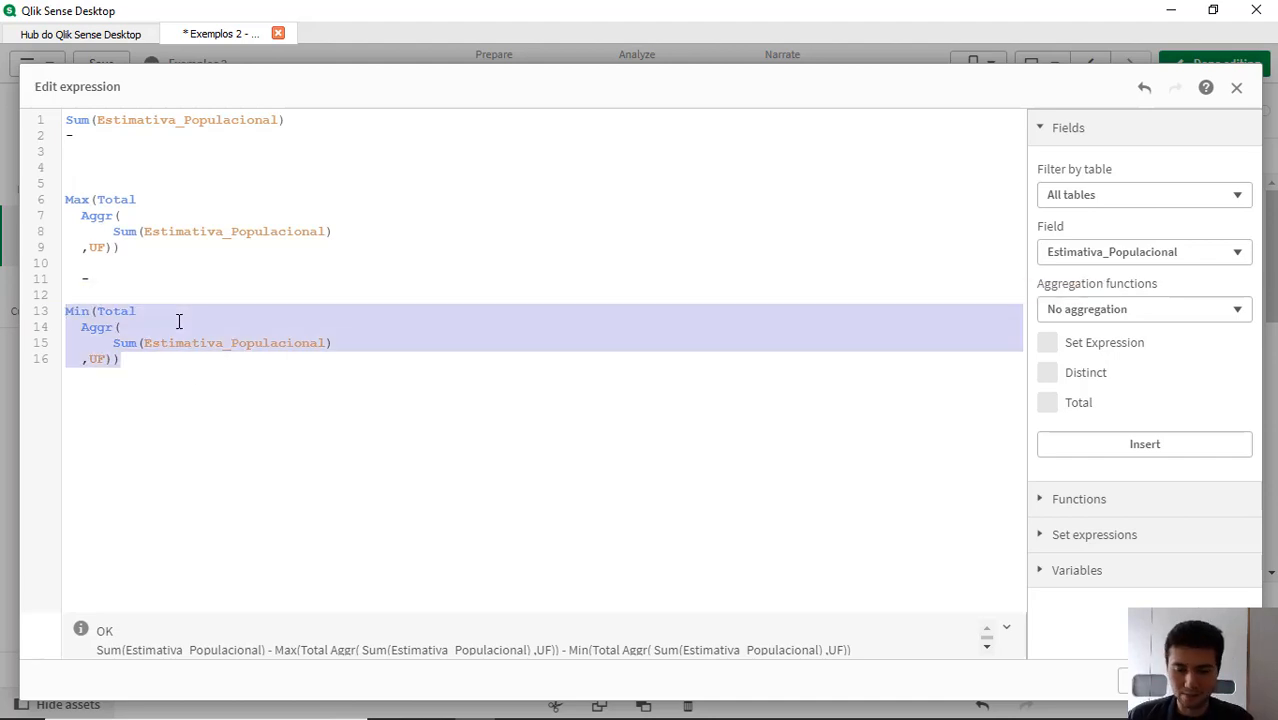
pyautogui.hotkey('ctrl', 'Home')
pyautogui.press('Down')
pyautogui.press('Down')
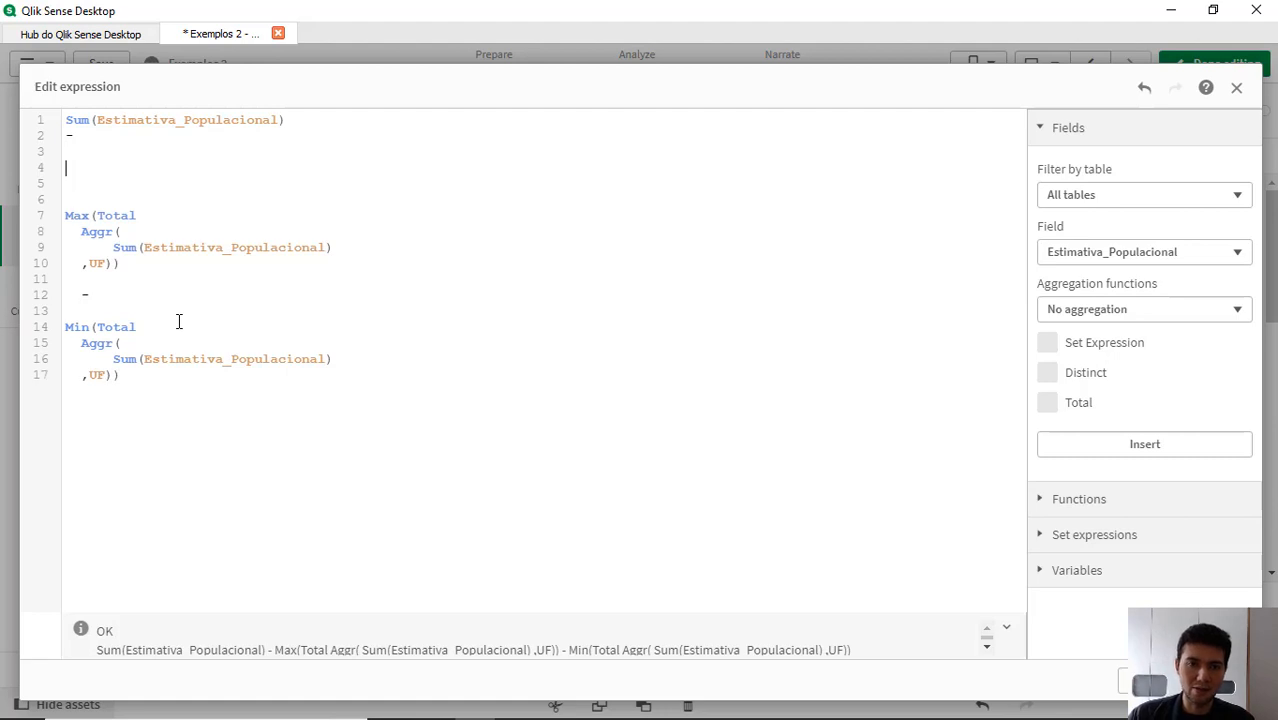
pyautogui.press('Return')
pyautogui.press('Up')
pyautogui.hotkey('ctrl', 'v')
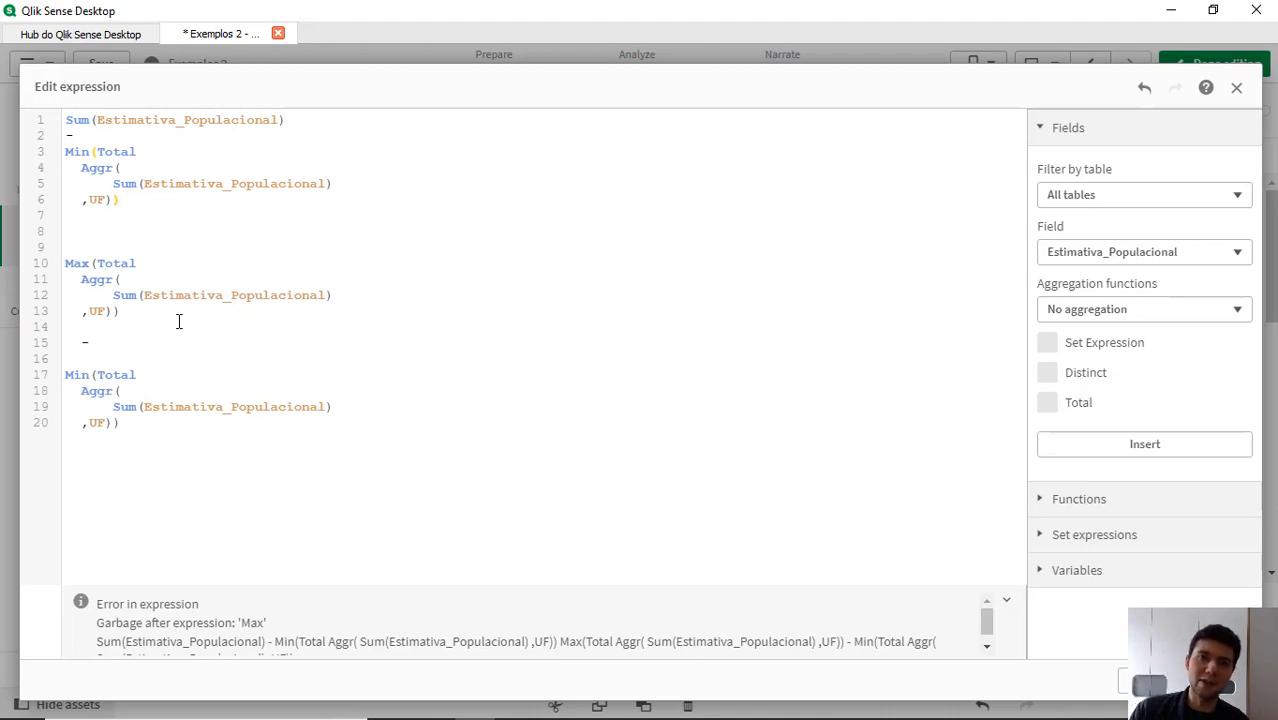
# Step: Enclose the population sum minus Min(Total Aggr(...)) part in parentheses on their own lines
pyautogui.hotkey('ctrl', 'Home')
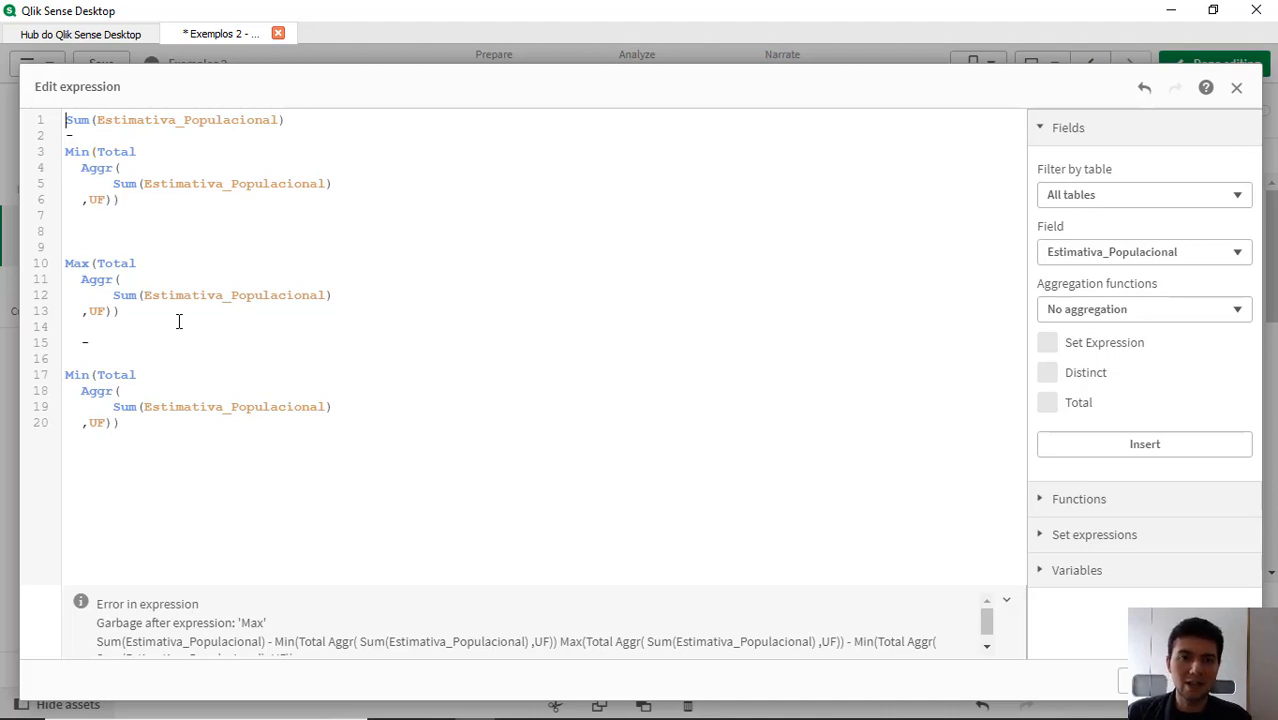
pyautogui.press('Return')
pyautogui.press('Up')
pyautogui.write('(')
pyautogui.press('Down')
pyautogui.press('Down')
pyautogui.press('Down')
pyautogui.press('Down')
pyautogui.press('Down')
pyautogui.press('Down')
pyautogui.press('Down')
pyautogui.press('Down')
pyautogui.press('Down')
pyautogui.press('Down')
pyautogui.press('Down')
pyautogui.press('Down')
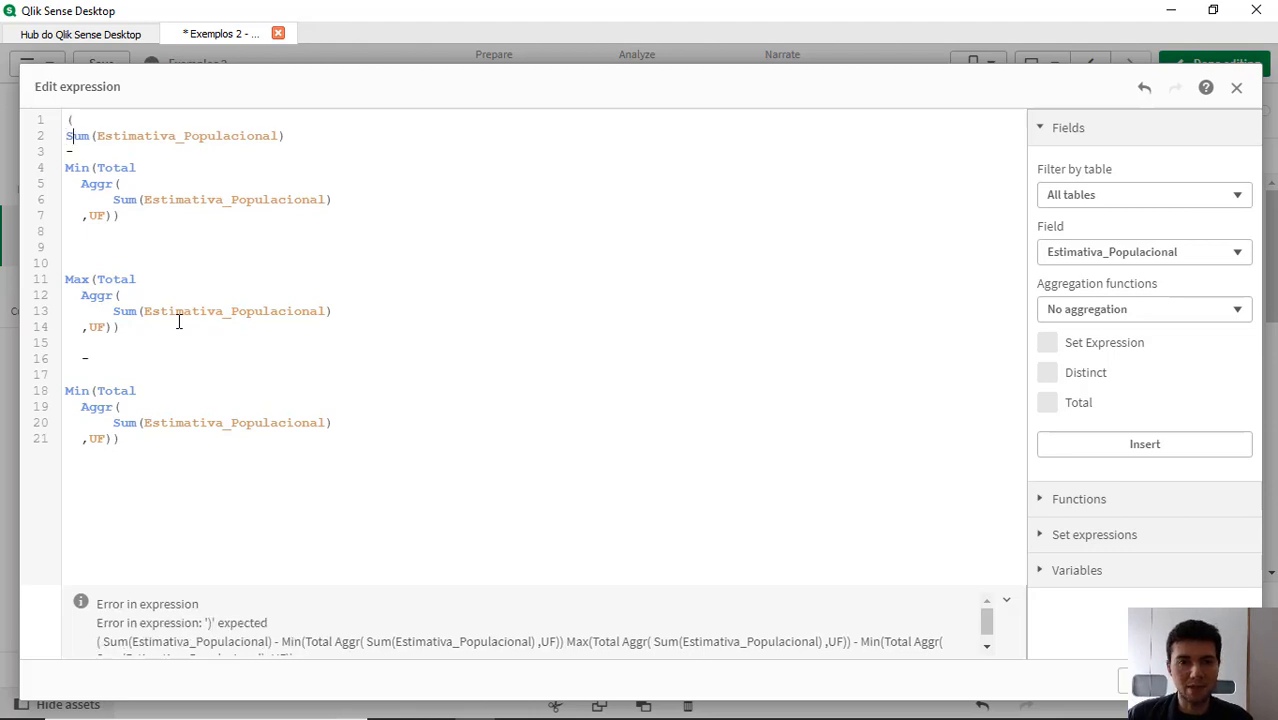
pyautogui.press('Up')
pyautogui.press('Up')
pyautogui.press('Up')
pyautogui.press('Up')
pyautogui.press('Up')
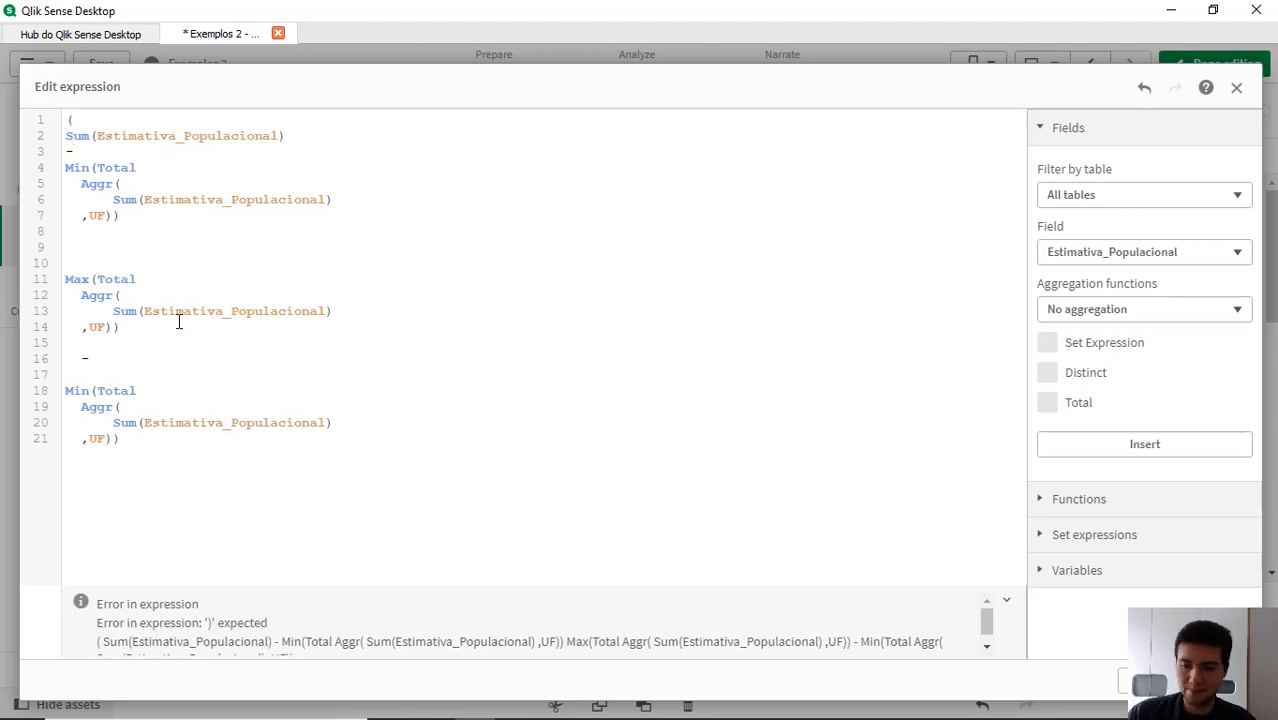
pyautogui.write(')')
# Step: Divide the first group by the Max minus Min part, enclosing that denominator in parentheses with the closing one unindented
pyautogui.press('Return')
pyautogui.press('Return')
pyautogui.write('/')
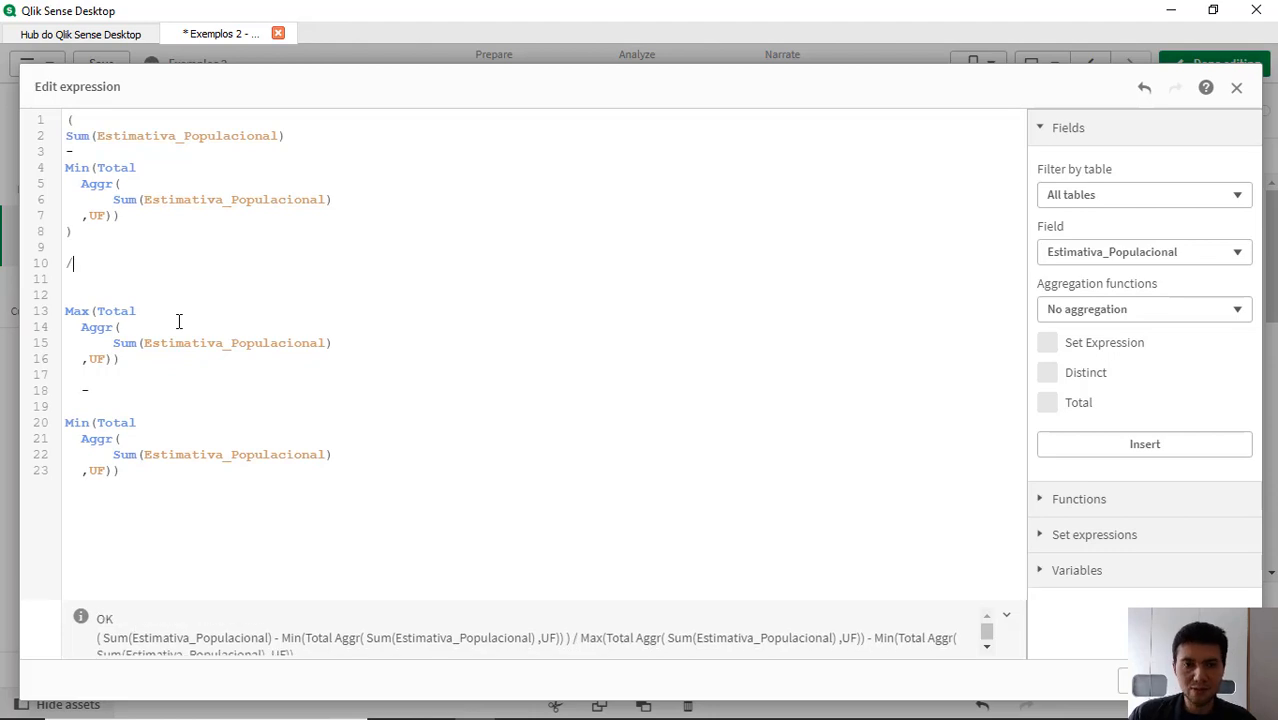
pyautogui.press('Return')
pyautogui.write('(')
pyautogui.hotkey('ctrl', 'End')
pyautogui.press('Return')
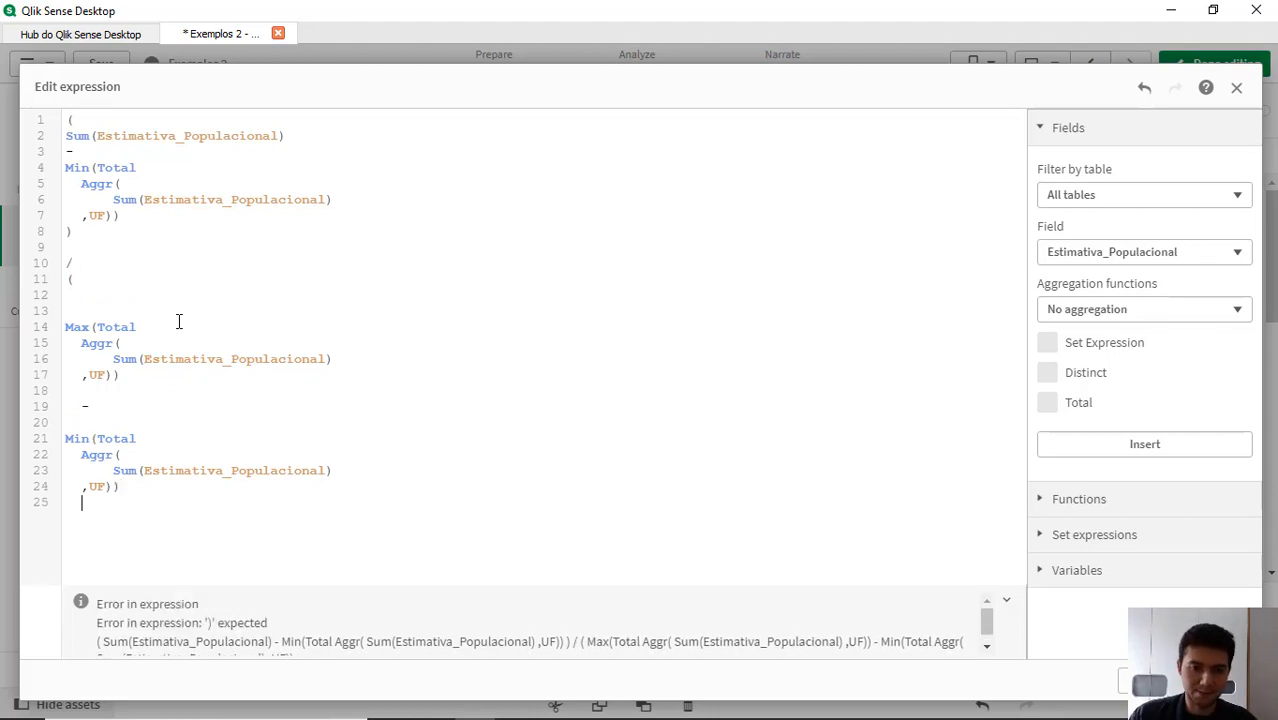
pyautogui.write(')')
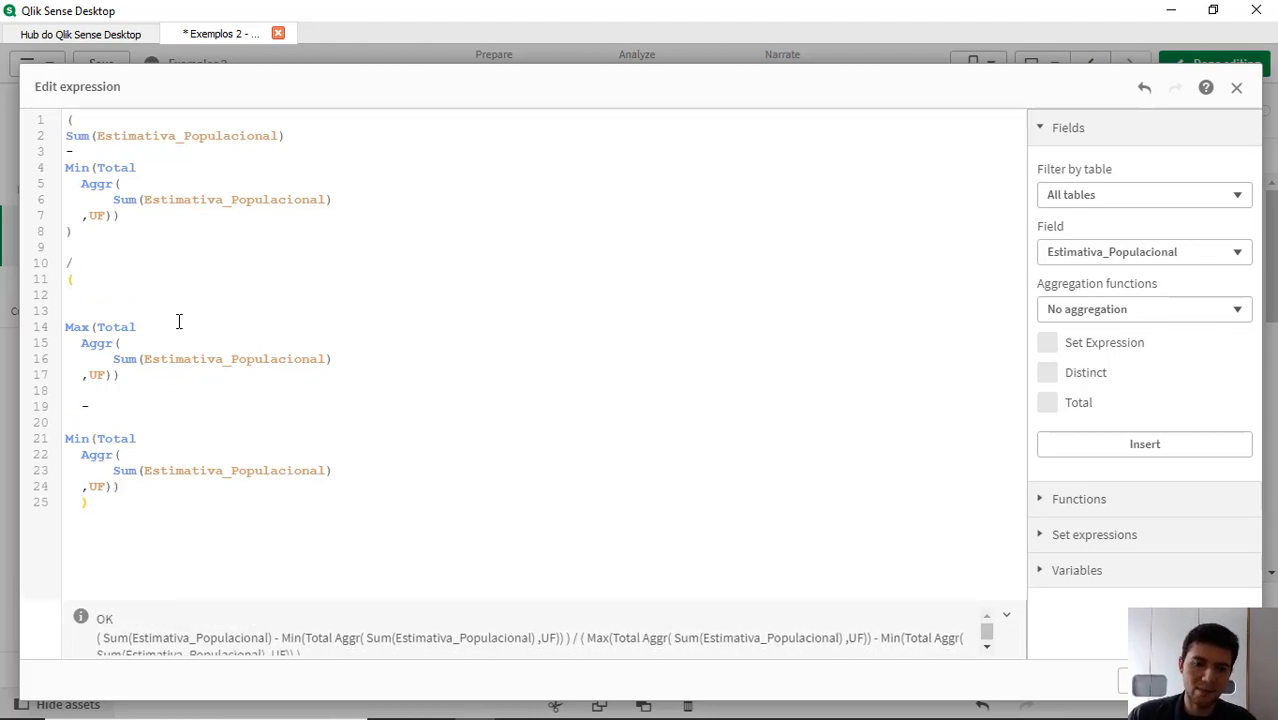
pyautogui.hotkey('shift', 'Home')
pyautogui.press('BackSpace')
# Step: Add the comment line //CALCULO QUE FORMA O RANGE above the whole expression
pyautogui.hotkey('ctrl', 'Home')
pyautogui.press('Down')
pyautogui.press('Down')
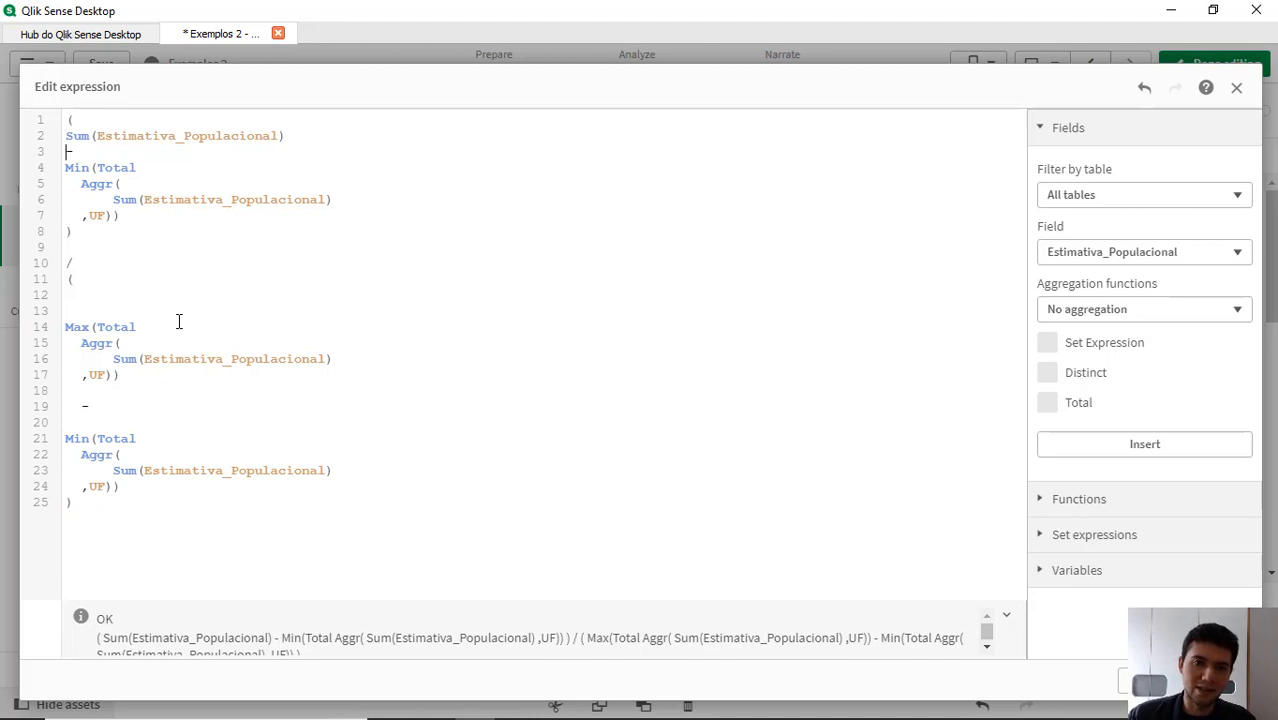
pyautogui.press('Up')
pyautogui.press('Up')
pyautogui.press('Return')
pyautogui.press('Up')
pyautogui.write('//')
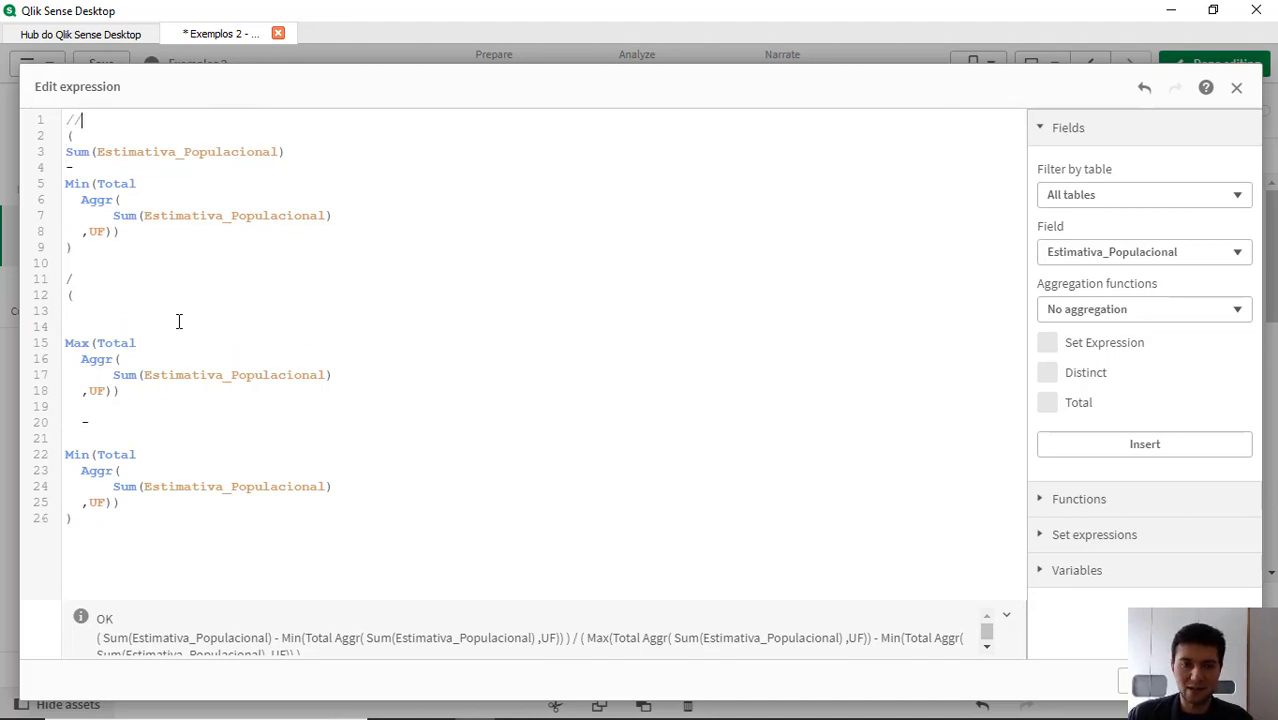
pyautogui.write('CALCULO QUE')
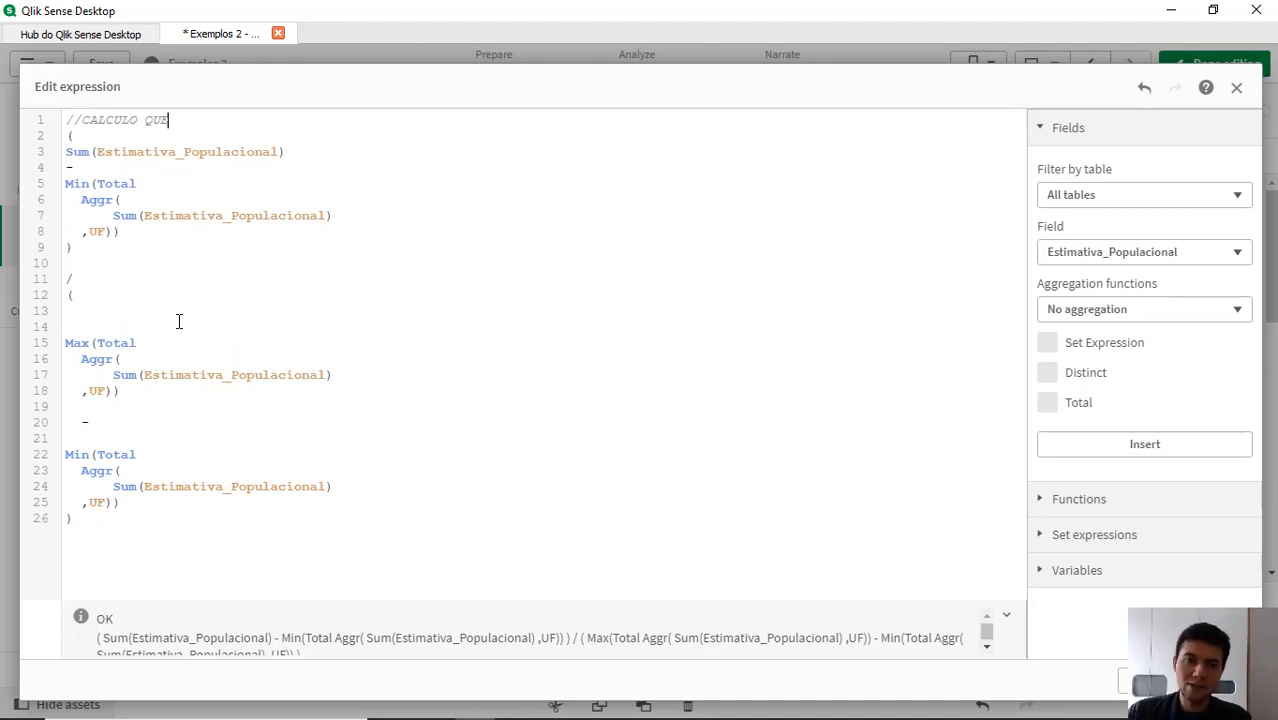
pyautogui.write(' FORMA O RANGE')
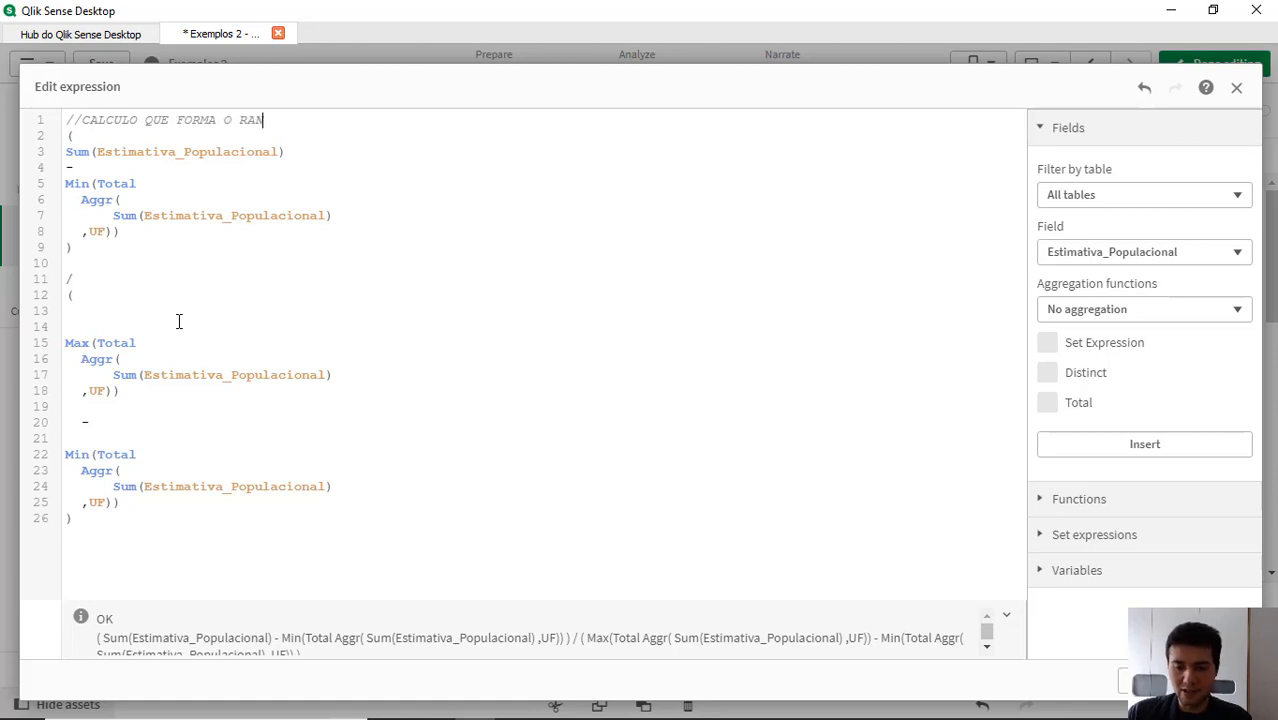
# Step: Add the comment line //INTERVALO MAXIMO DO RANGE above the denominator's opening parenthesis, preceded by a blank line, and apply the expression
pyautogui.press('Down')
pyautogui.press('Down')
pyautogui.press('Down')
pyautogui.press('Down')
pyautogui.press('Down')
pyautogui.press('Down')
pyautogui.press('Down')
pyautogui.press('Down')
pyautogui.press('Down')
pyautogui.press('Down')
pyautogui.press('Down')
pyautogui.press('Down')
pyautogui.press('Up')
pyautogui.press('Up')
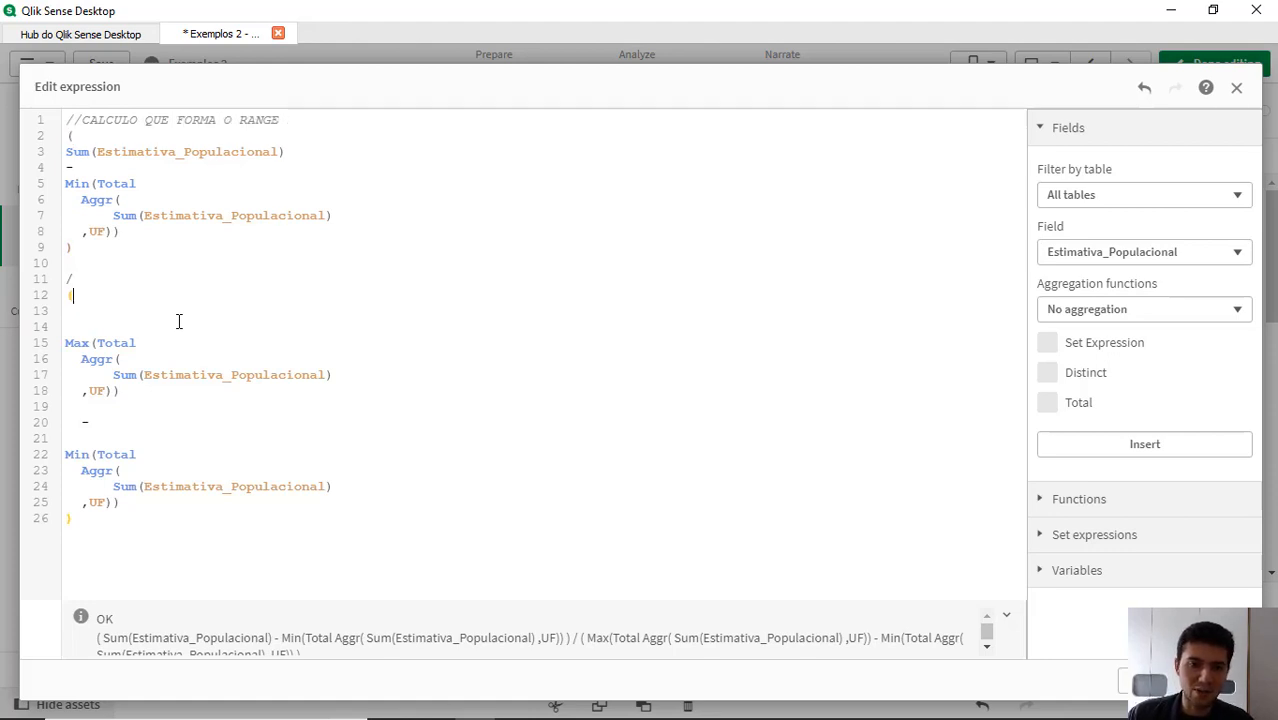
pyautogui.press('Return')
pyautogui.press('Return')
pyautogui.write('//')
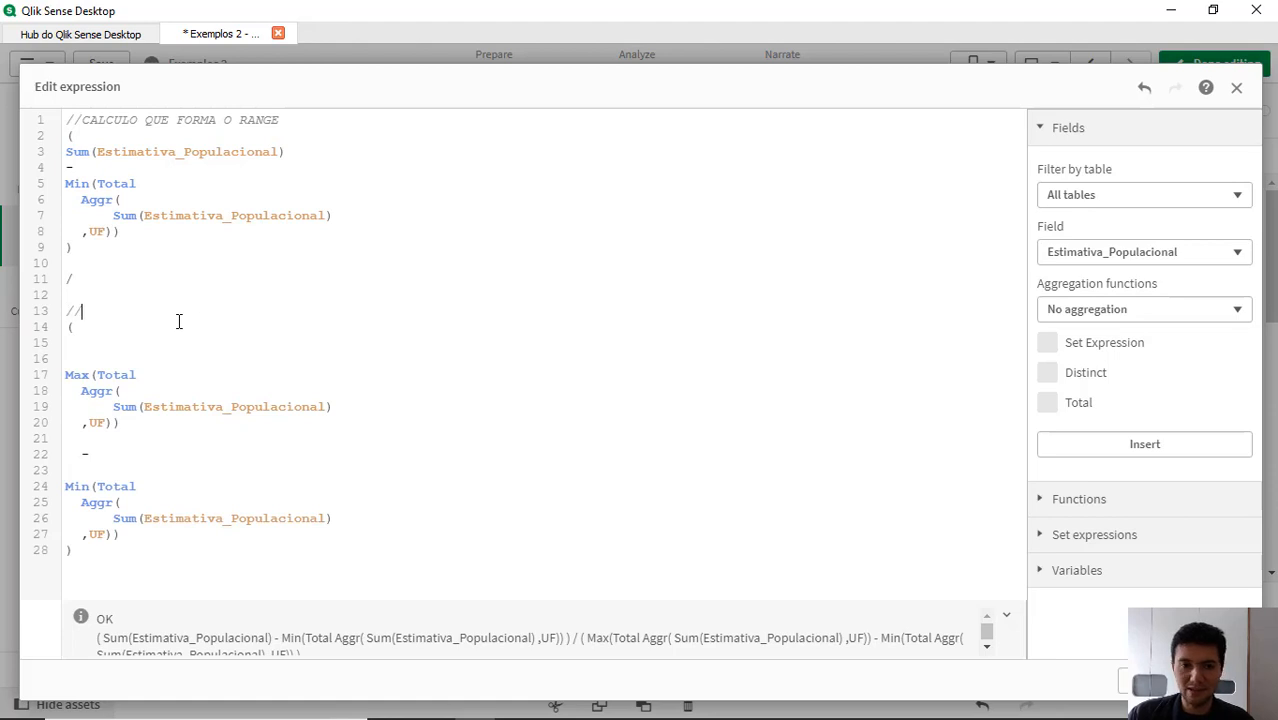
pyautogui.write('INTERVALO M')
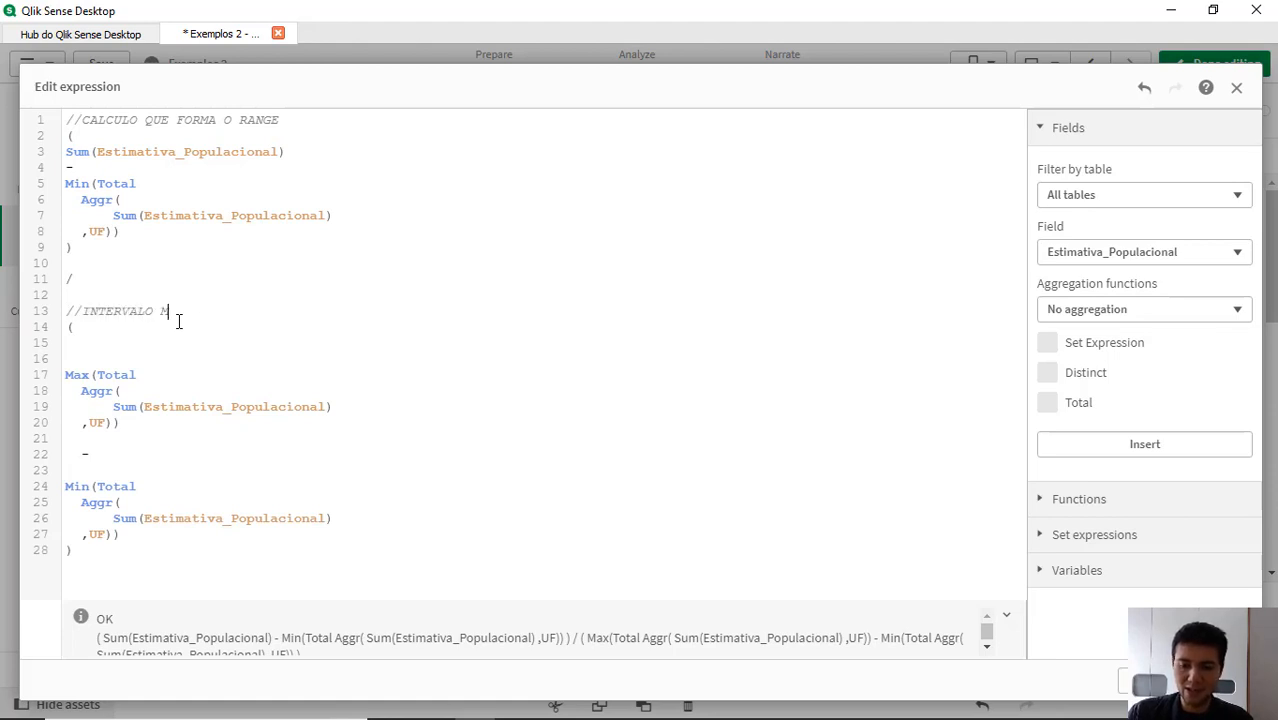
pyautogui.write('AXIMO DO RANGE')
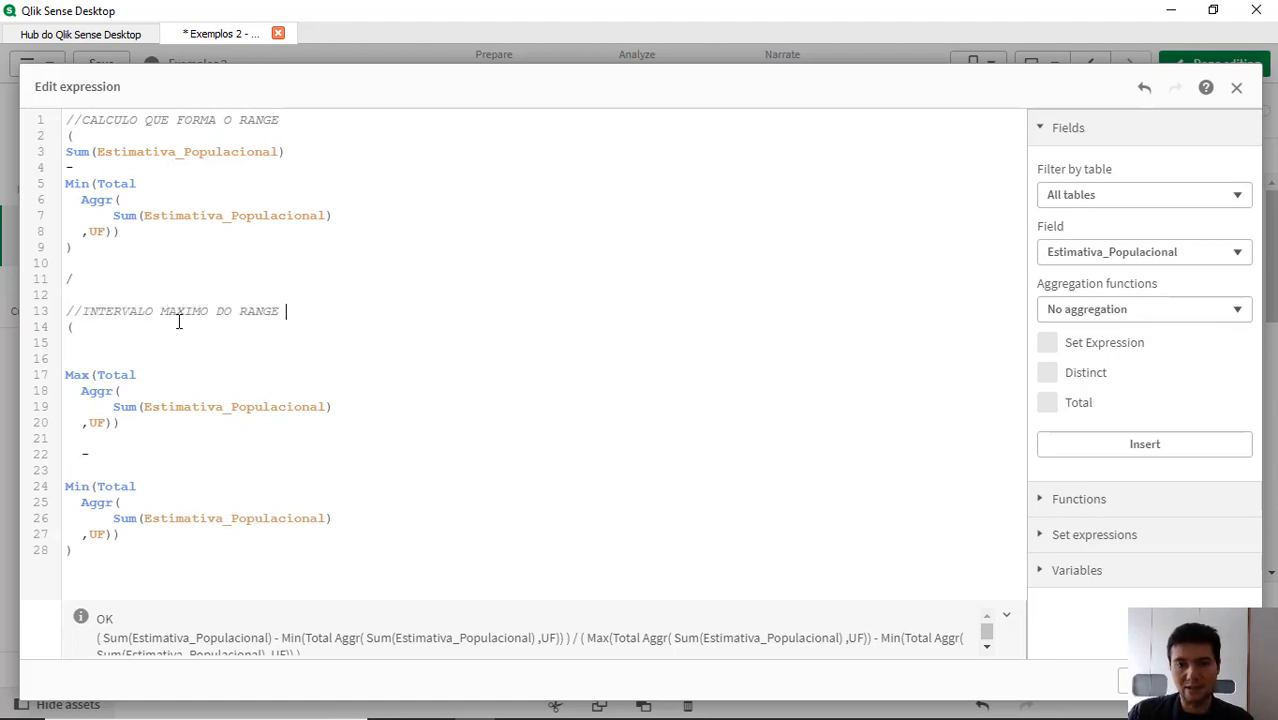
pyautogui.click(1150, 684)
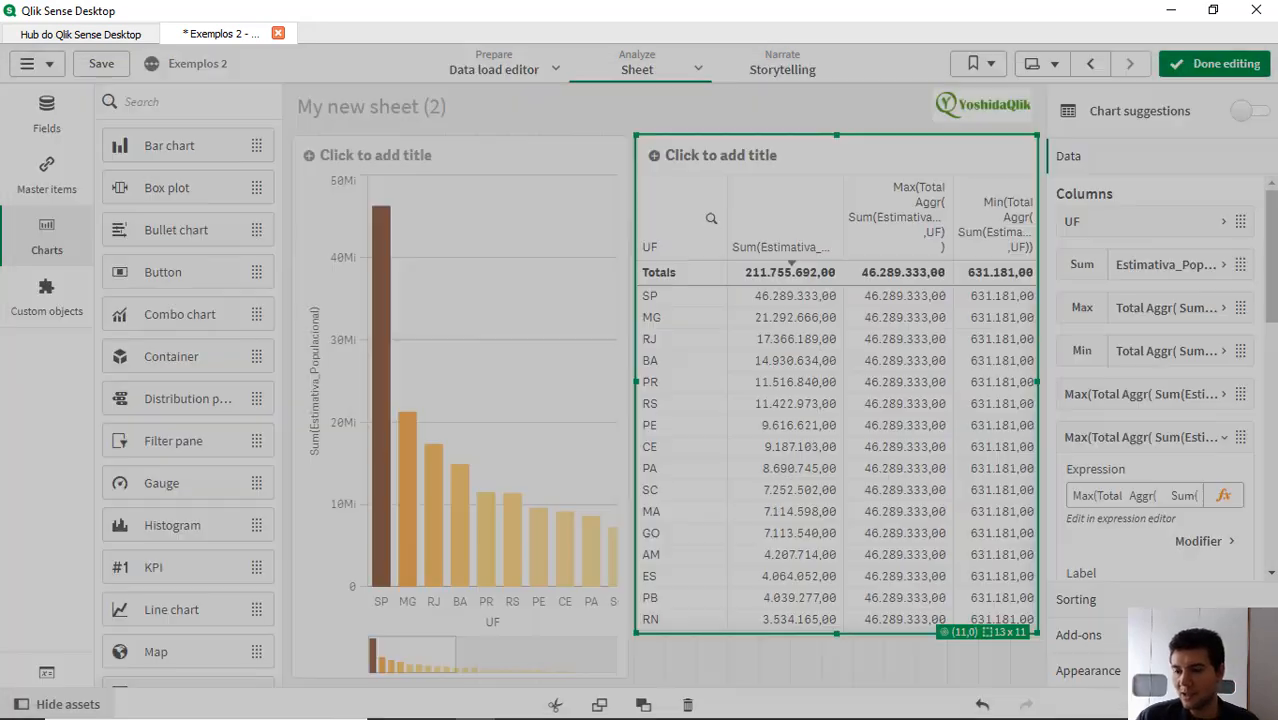
# Step: Check the table outside edit mode, and label the newly calculated column "Range de cores 0 a 100"
pyautogui.click(1220, 63)
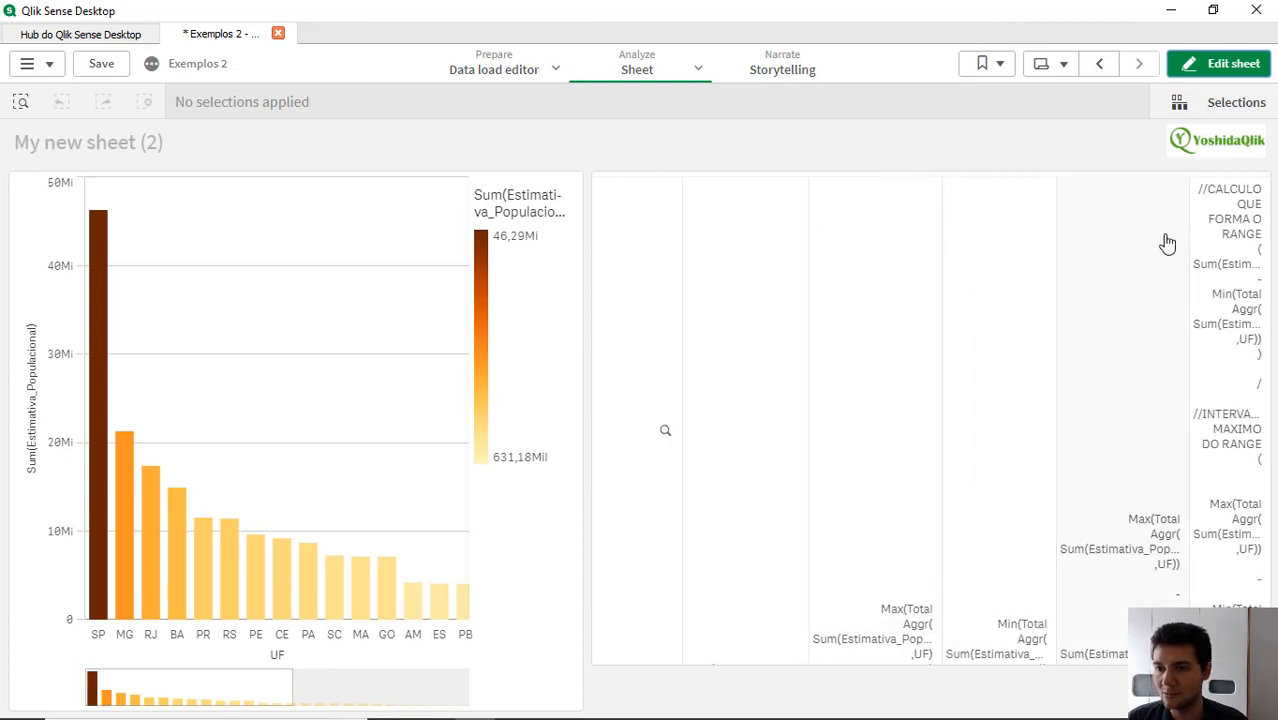
pyautogui.click(1213, 70)
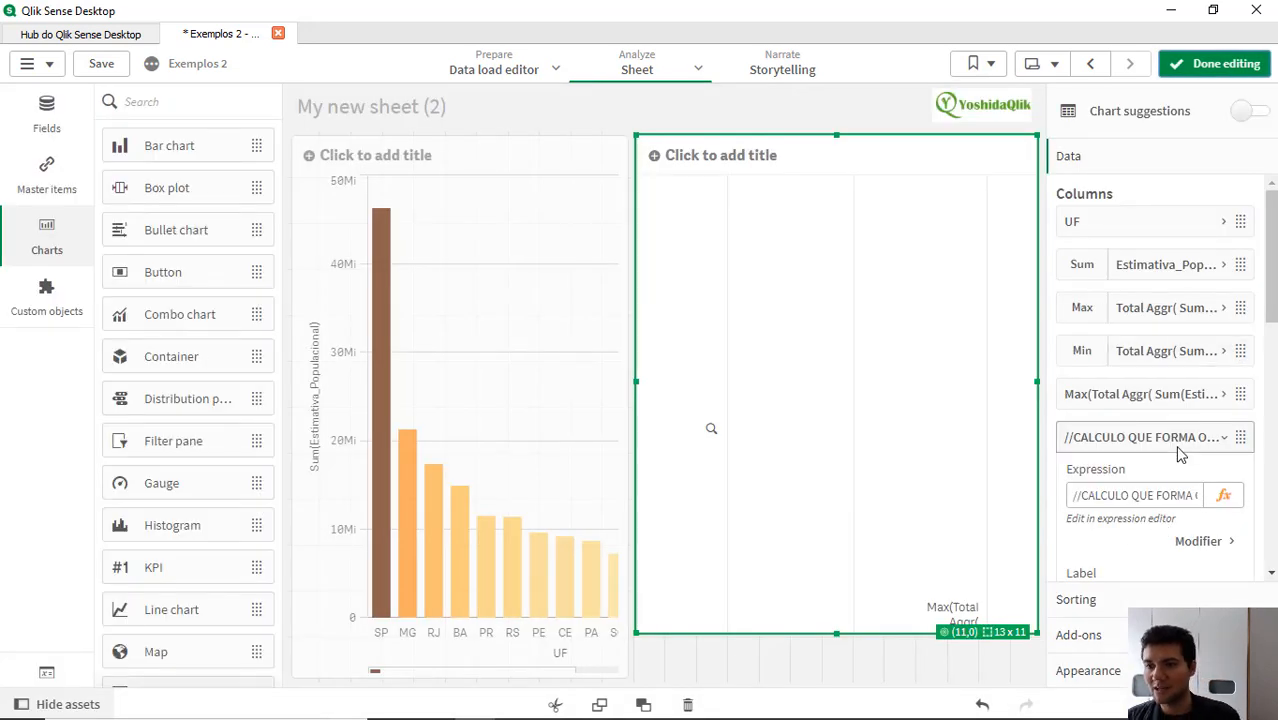
pyautogui.scroll(-2, 1180, 453)
pyautogui.click(1110, 384)
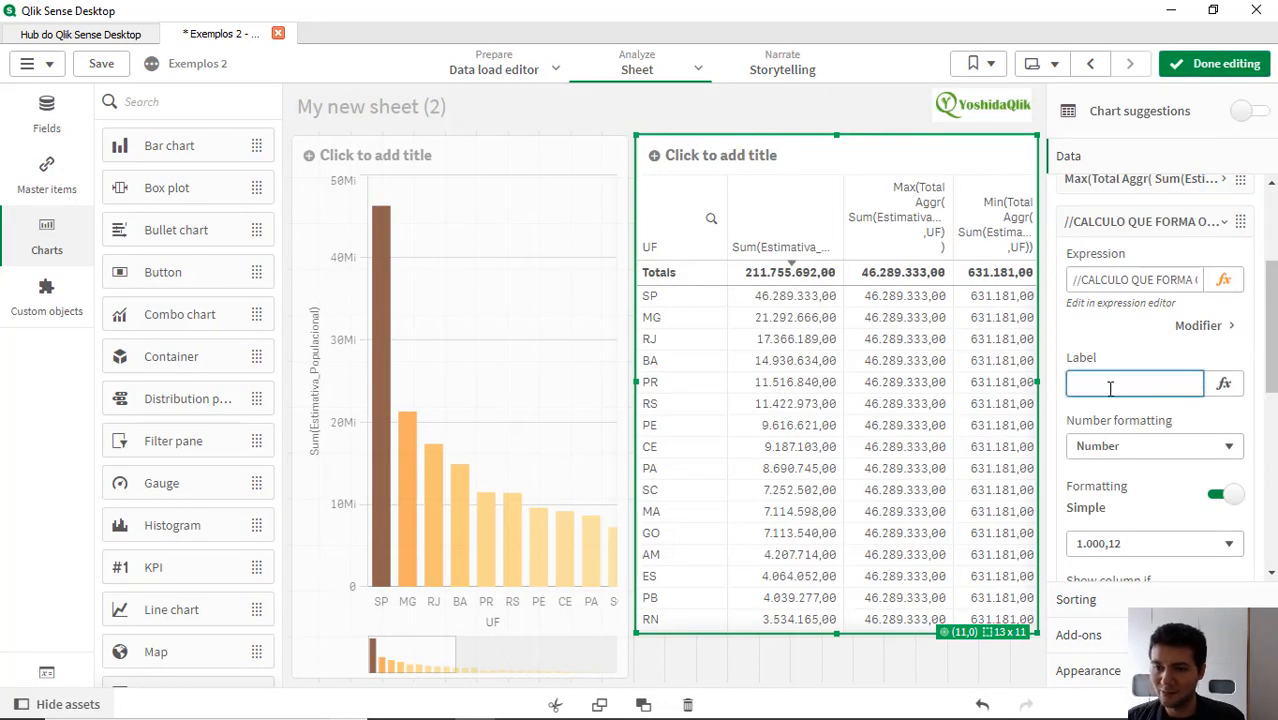
pyautogui.write('rANGE')
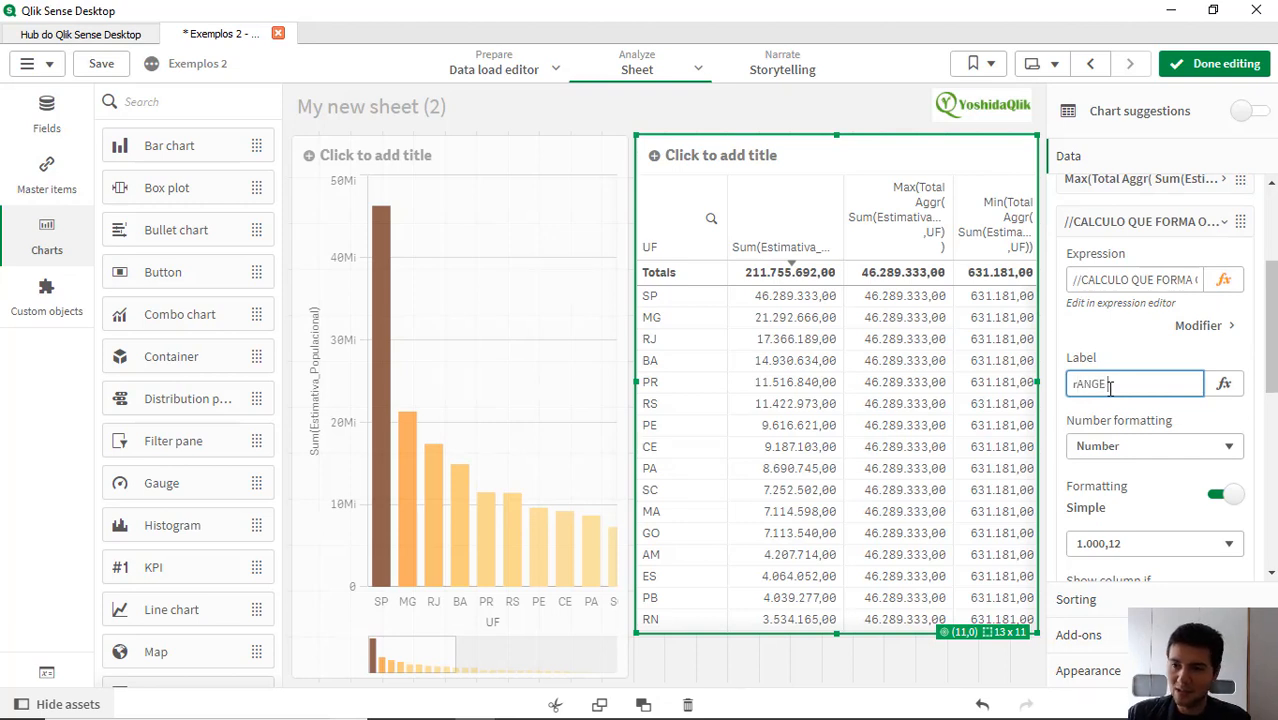
pyautogui.hotkey('ctrl', 'a')
pyautogui.write('Ra')
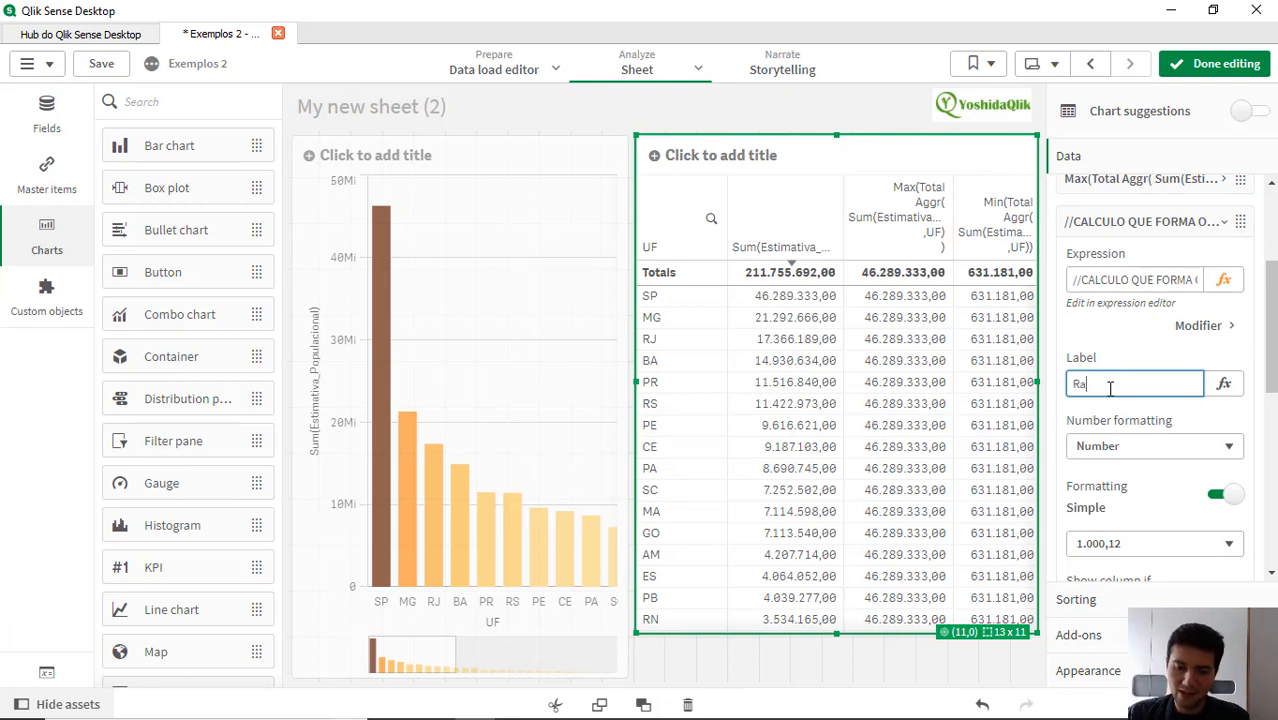
pyautogui.write('nge de cores 0 a 100')
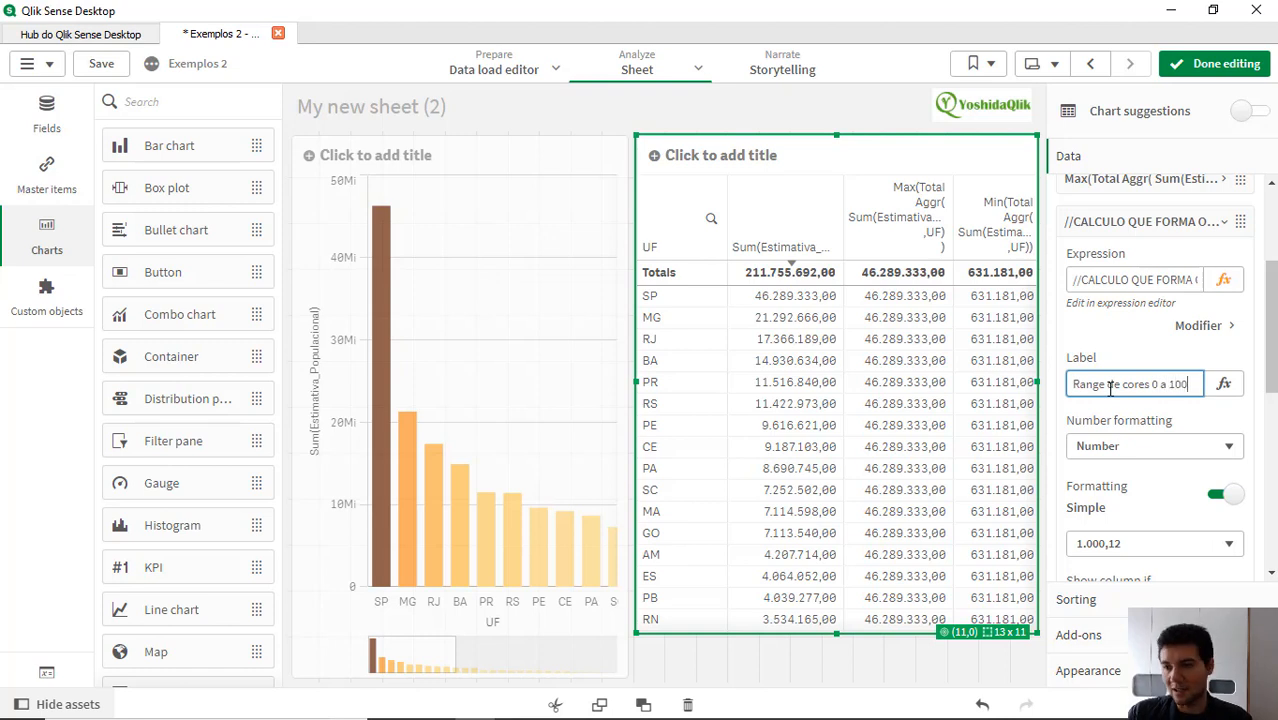
pyautogui.press('Return')
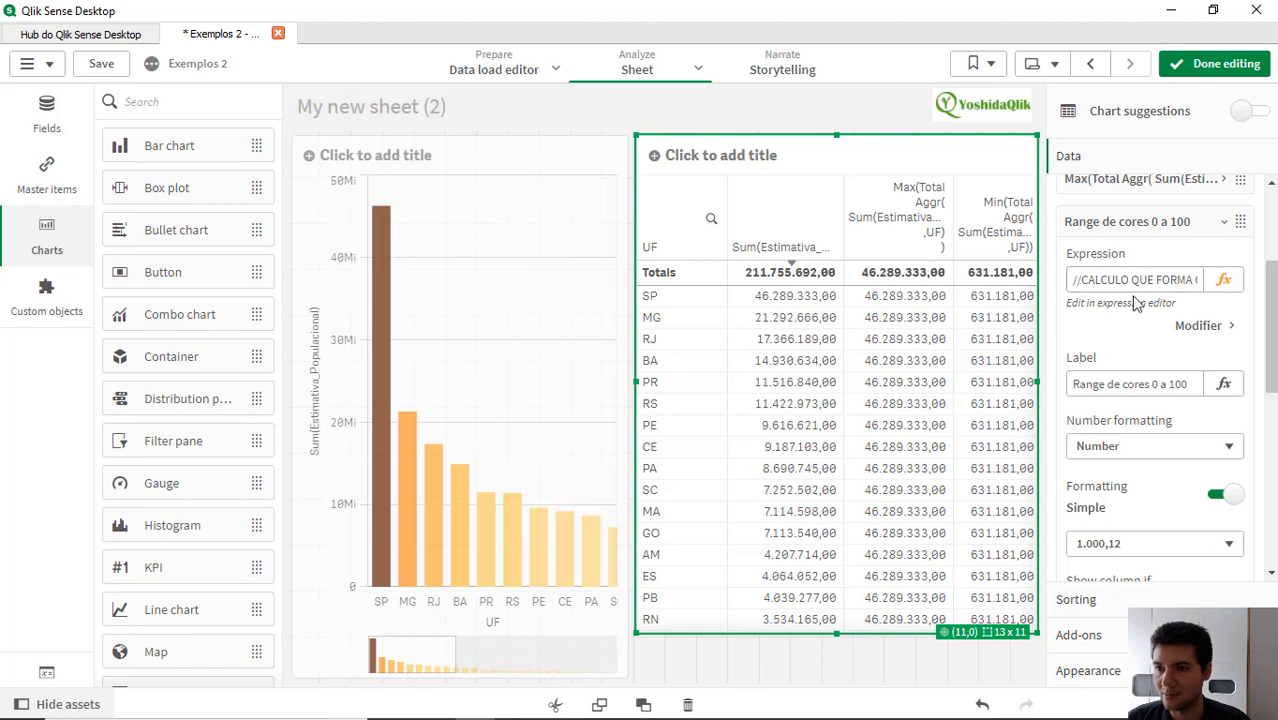
# Step: Label the table column that calculates Max minus Min as "Intervalo"
pyautogui.scroll(2, 1115, 305)
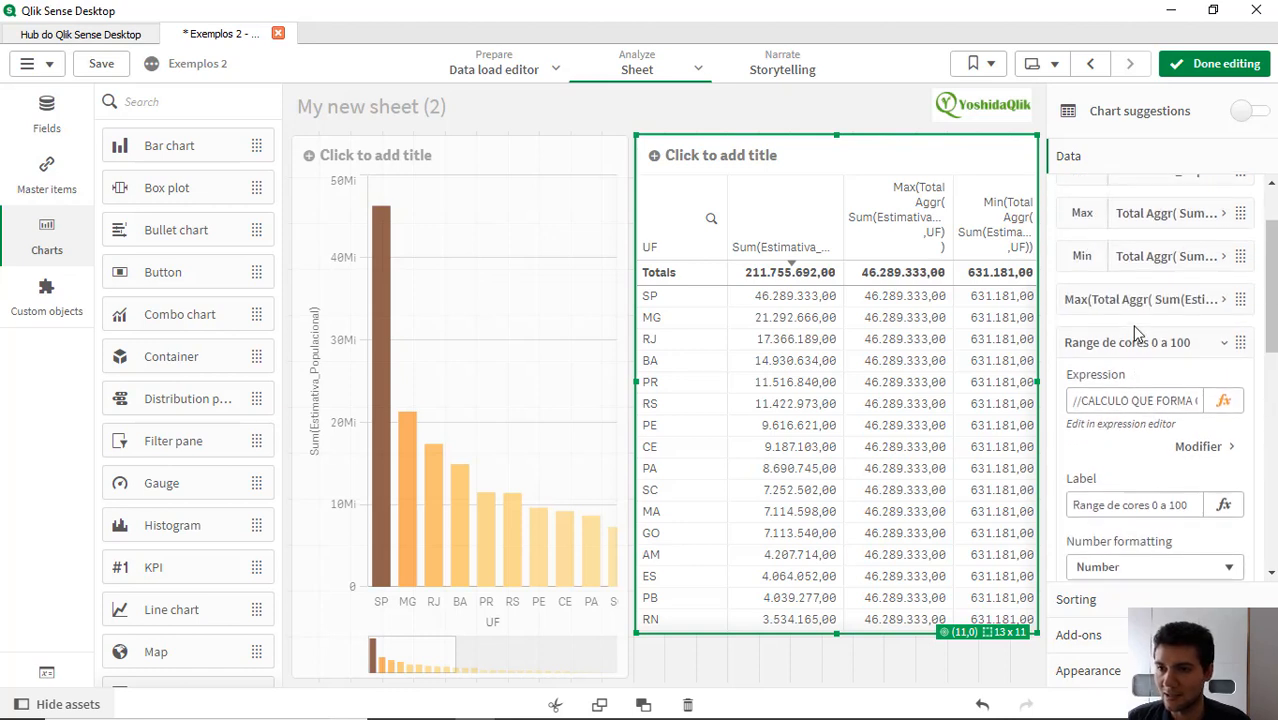
pyautogui.click(1115, 305)
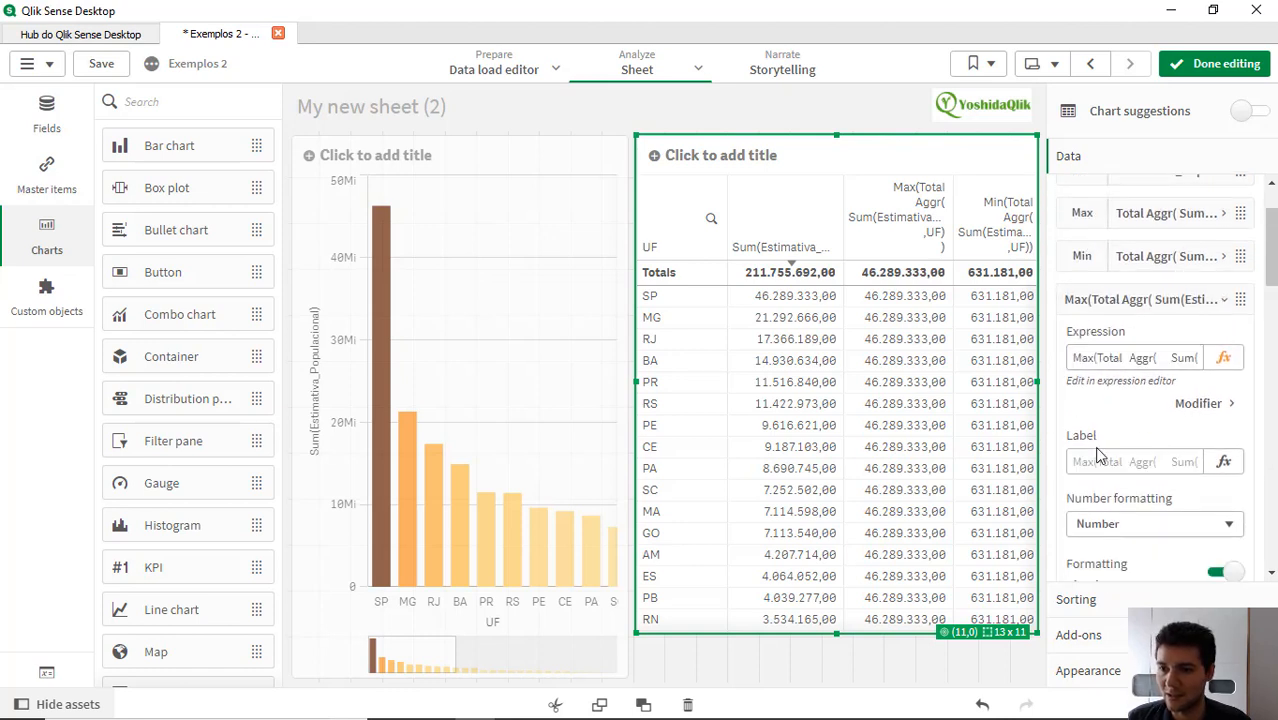
pyautogui.click(1102, 461)
pyautogui.write('Intervalo')
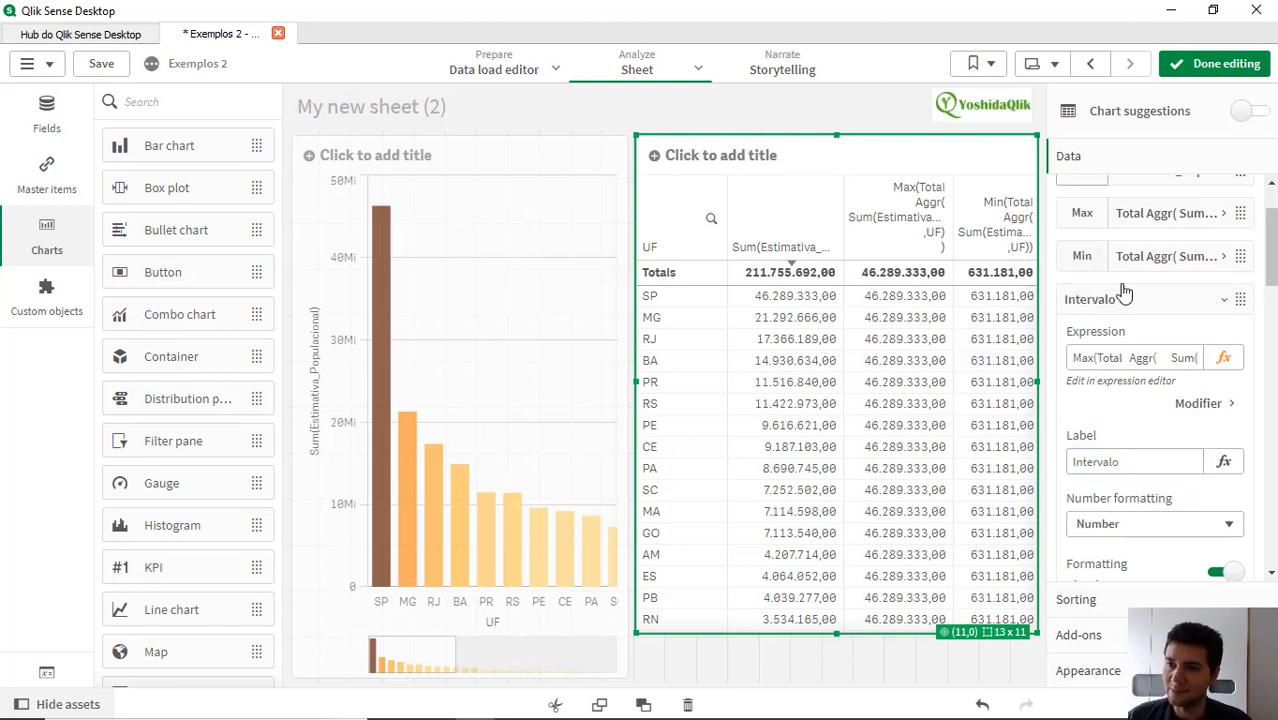
# Step: Set the number format of the Range de cores 0 a 100 column to the simple percentage 12,34%
pyautogui.click(1150, 312)
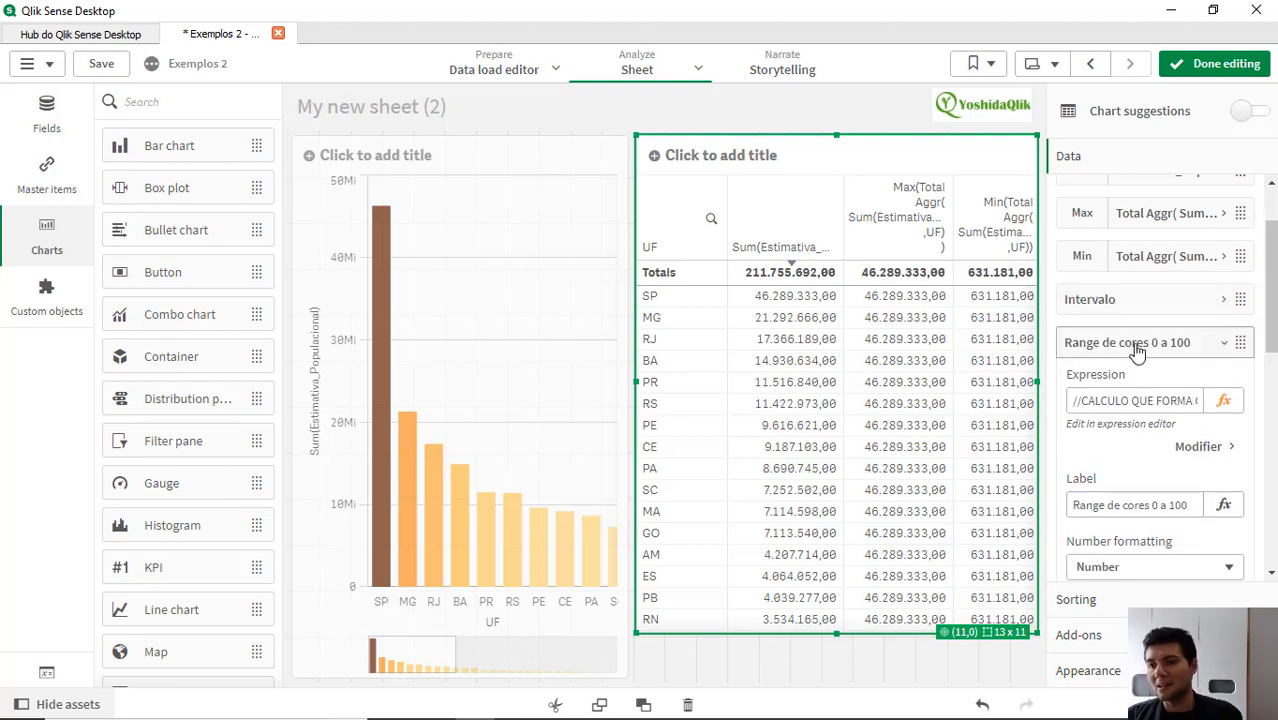
pyautogui.scroll(-1, 1125, 460)
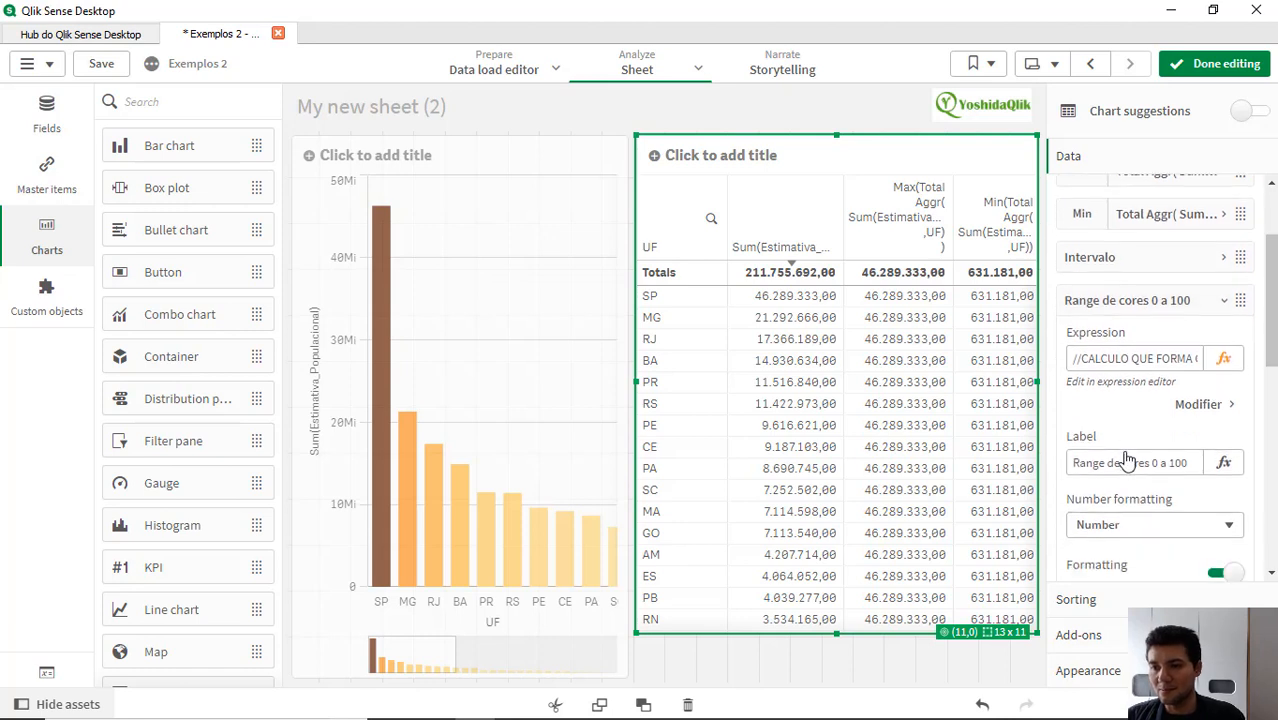
pyautogui.click(1130, 528)
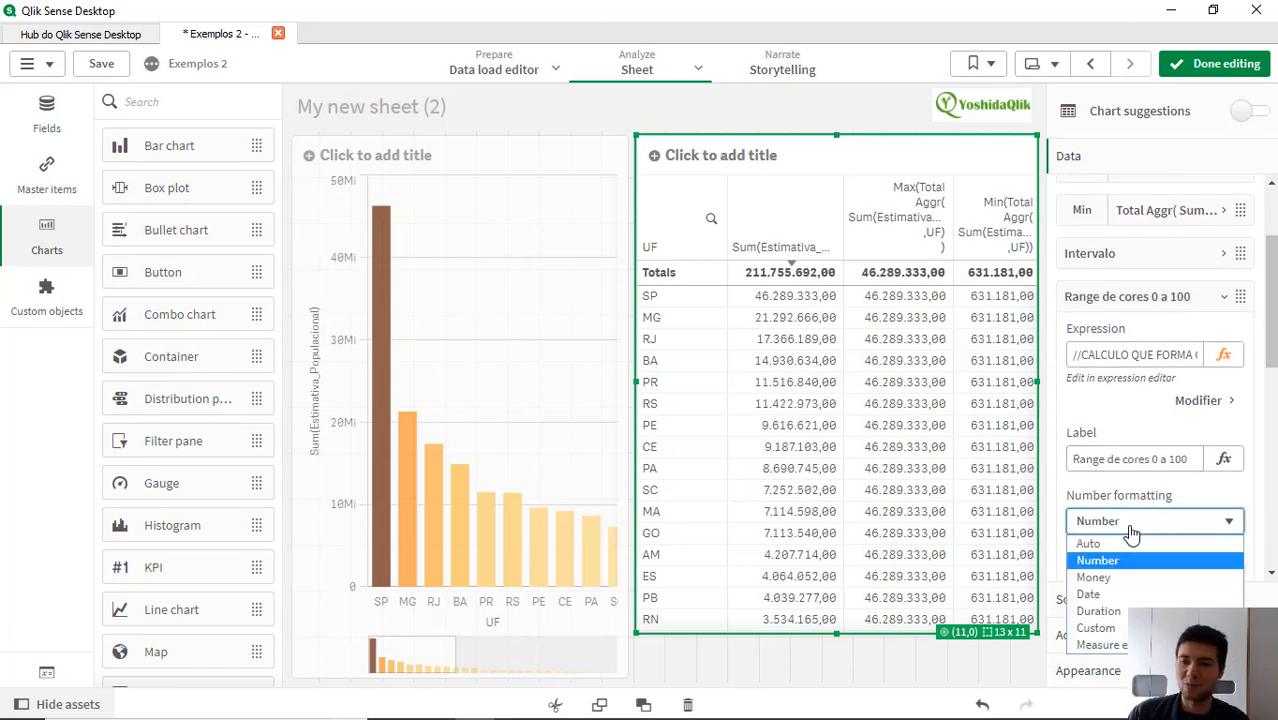
pyautogui.scroll(-3, 1141, 500)
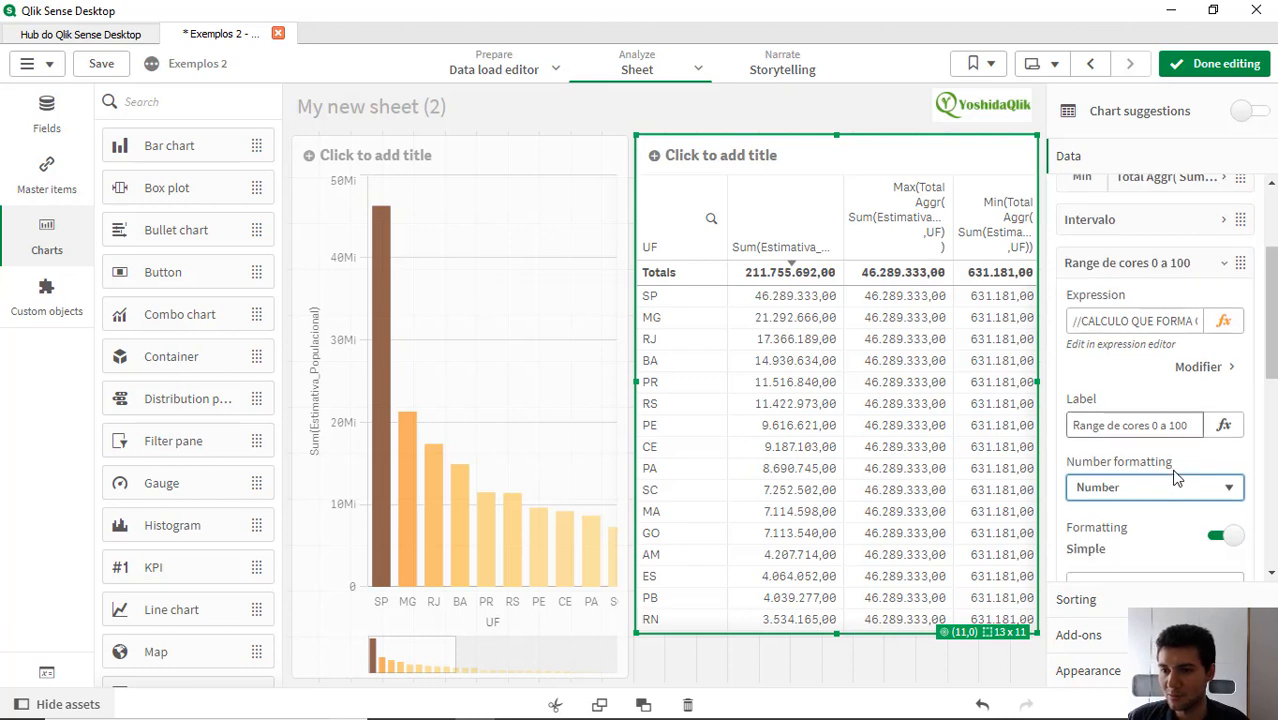
pyautogui.click(1121, 380)
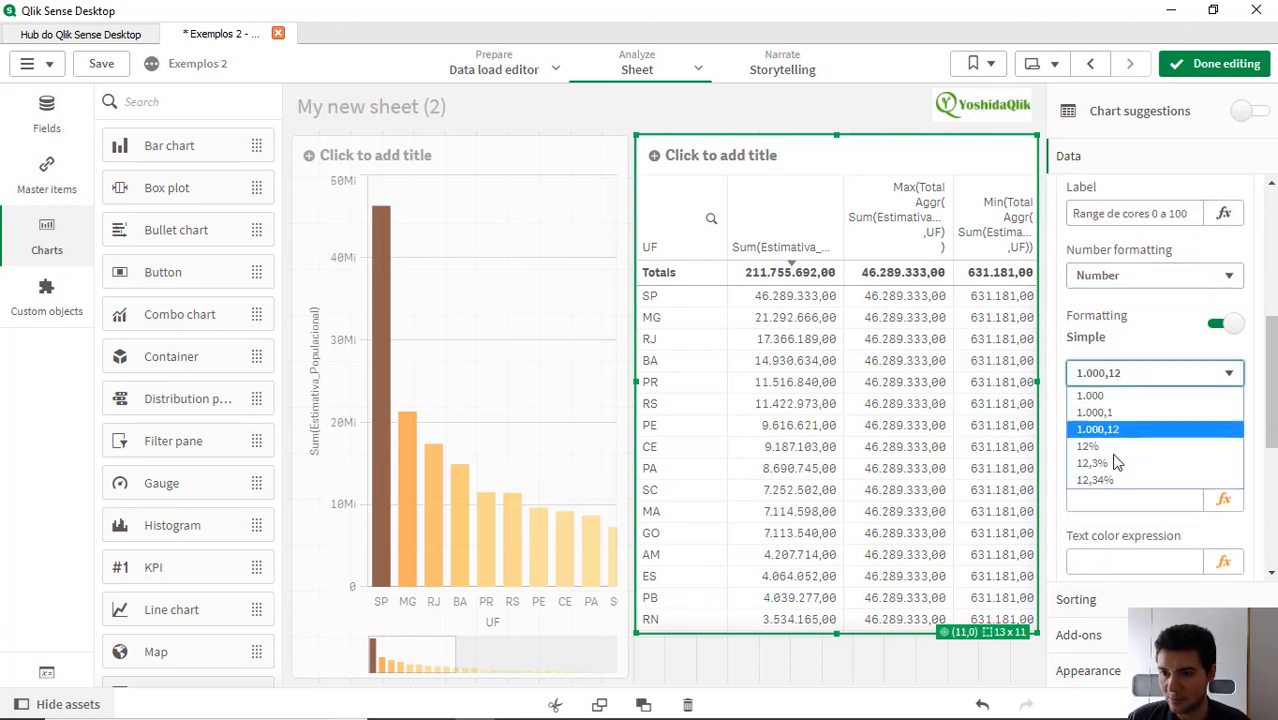
pyautogui.click(1122, 480)
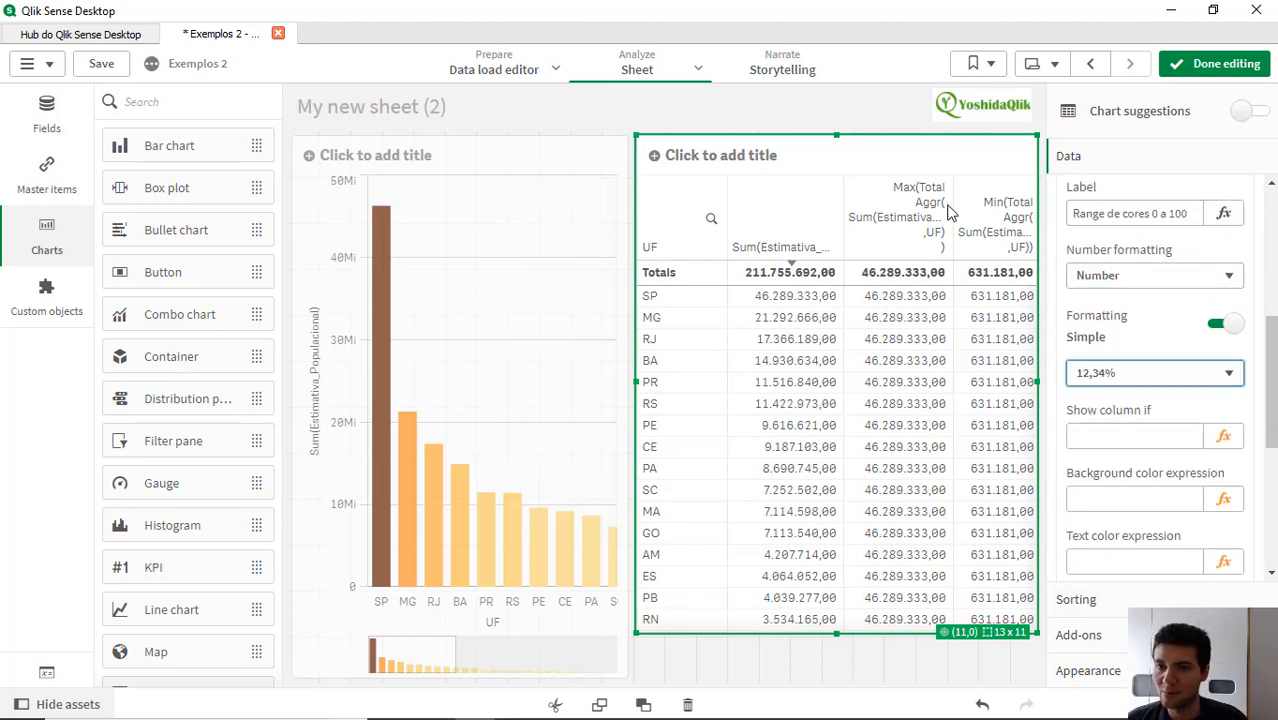
# Step: View the table in full screen outside edit mode and examine each state's range percentage from the first row to the last
pyautogui.click(1218, 63)
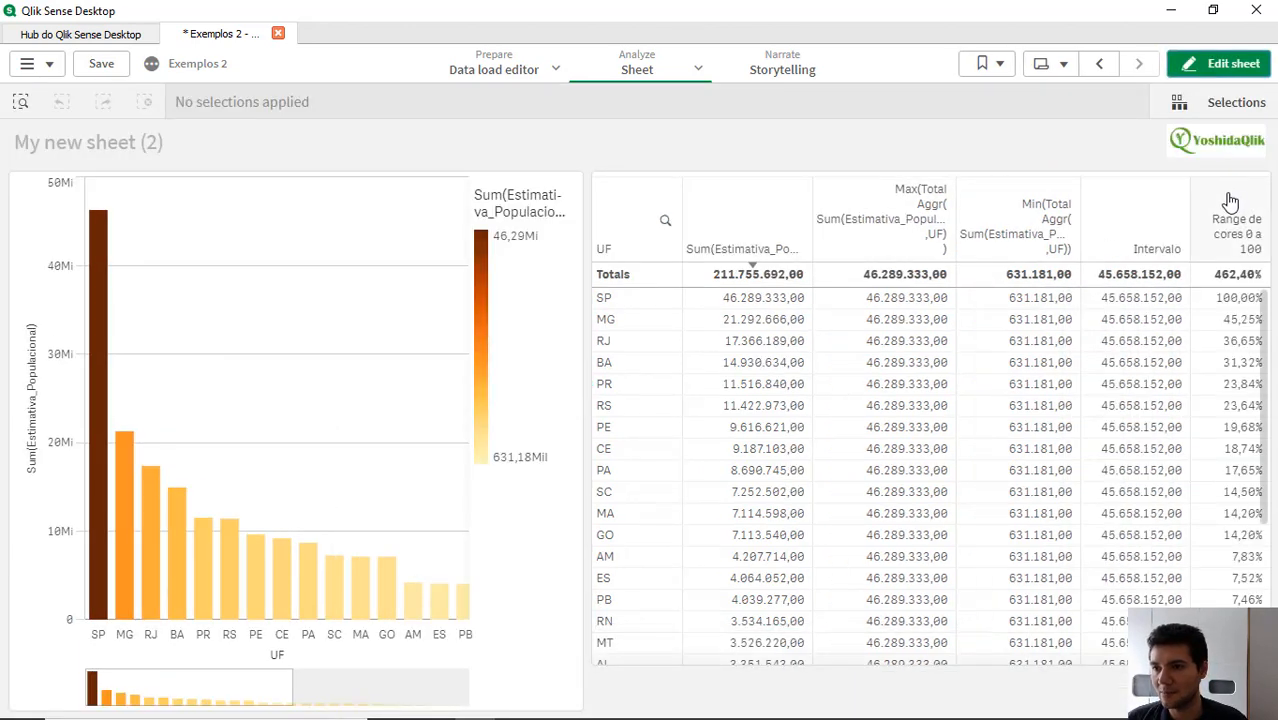
pyautogui.rightClick(1167, 370)
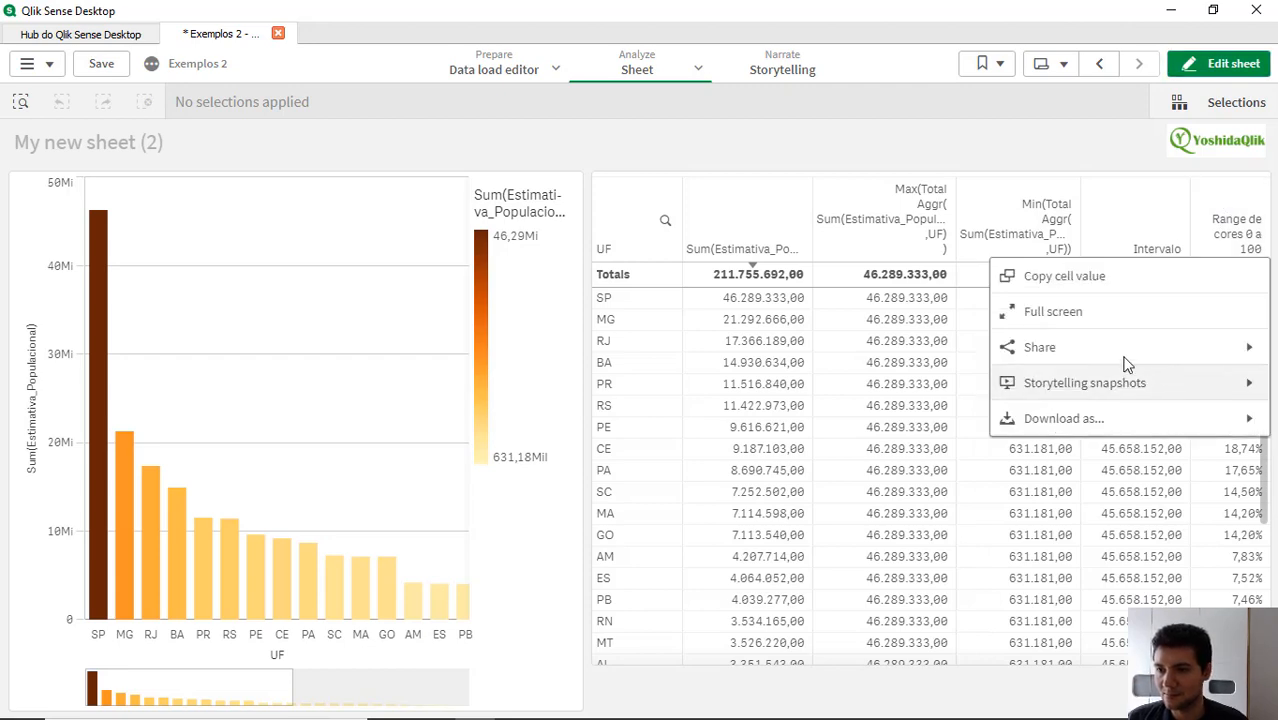
pyautogui.click(1098, 316)
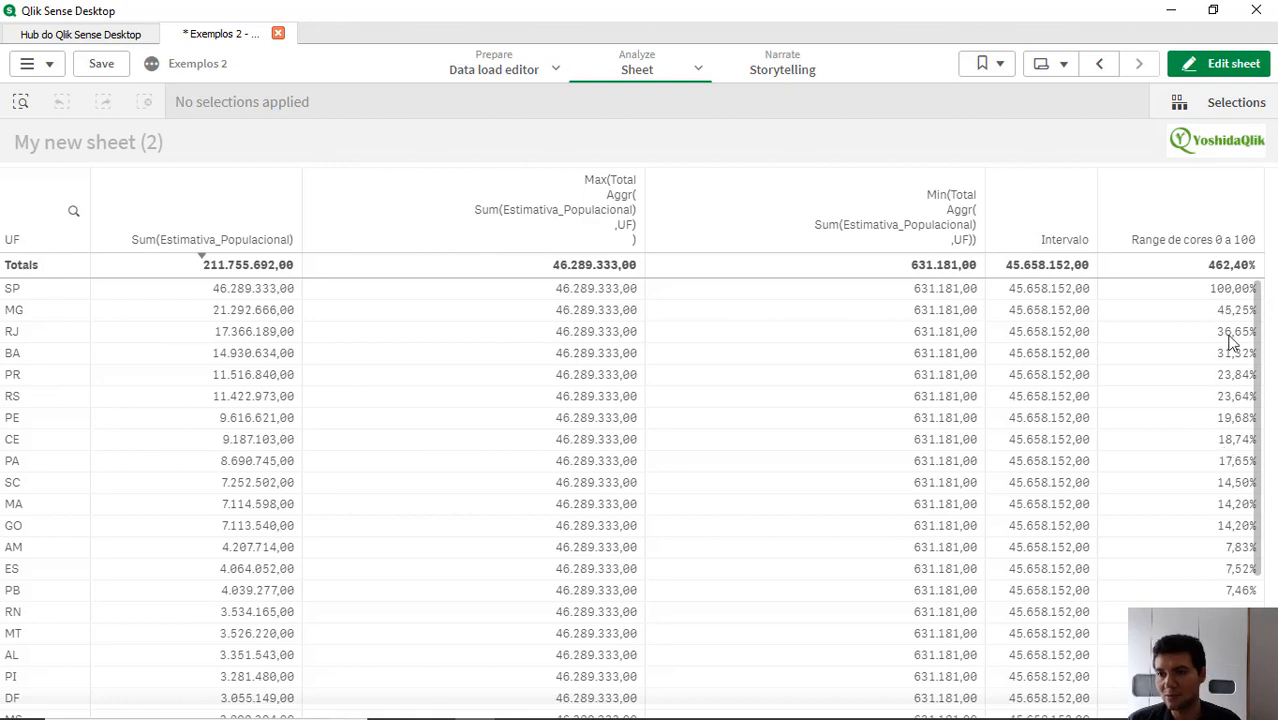
pyautogui.scroll(-3, 1234, 497)
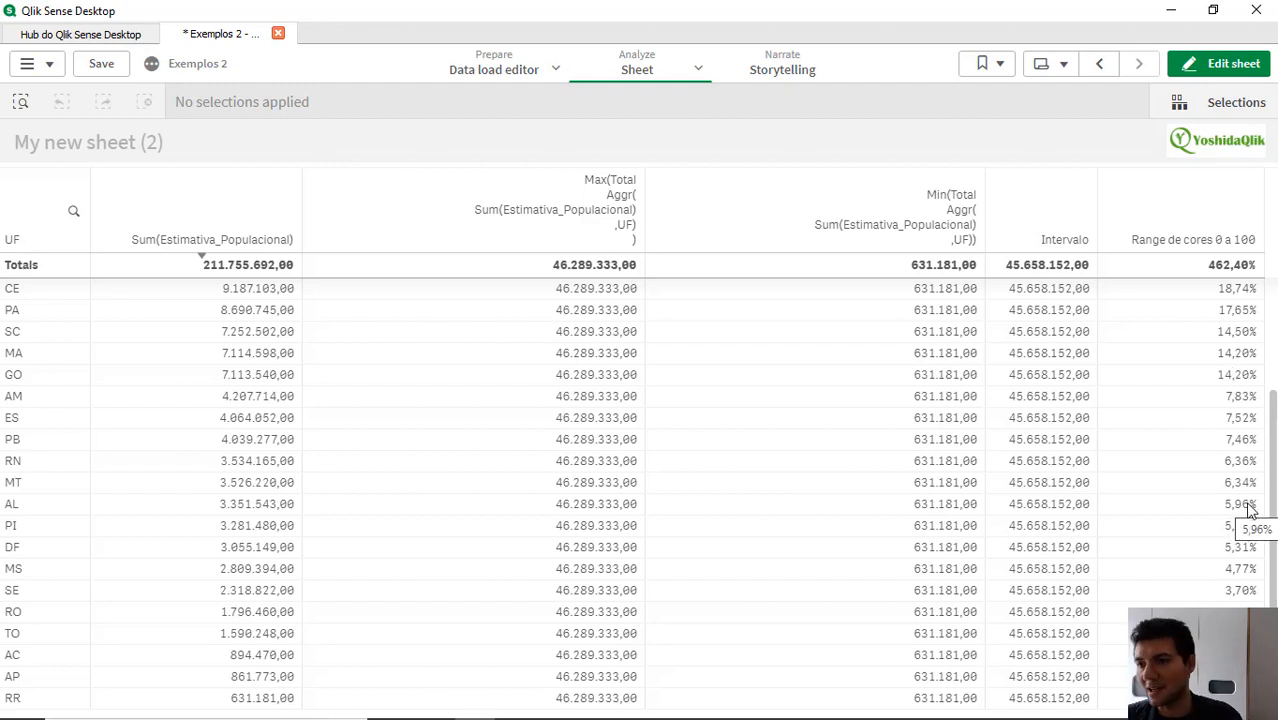
pyautogui.scroll(1, 1248, 510)
pyautogui.scroll(2, 1248, 510)
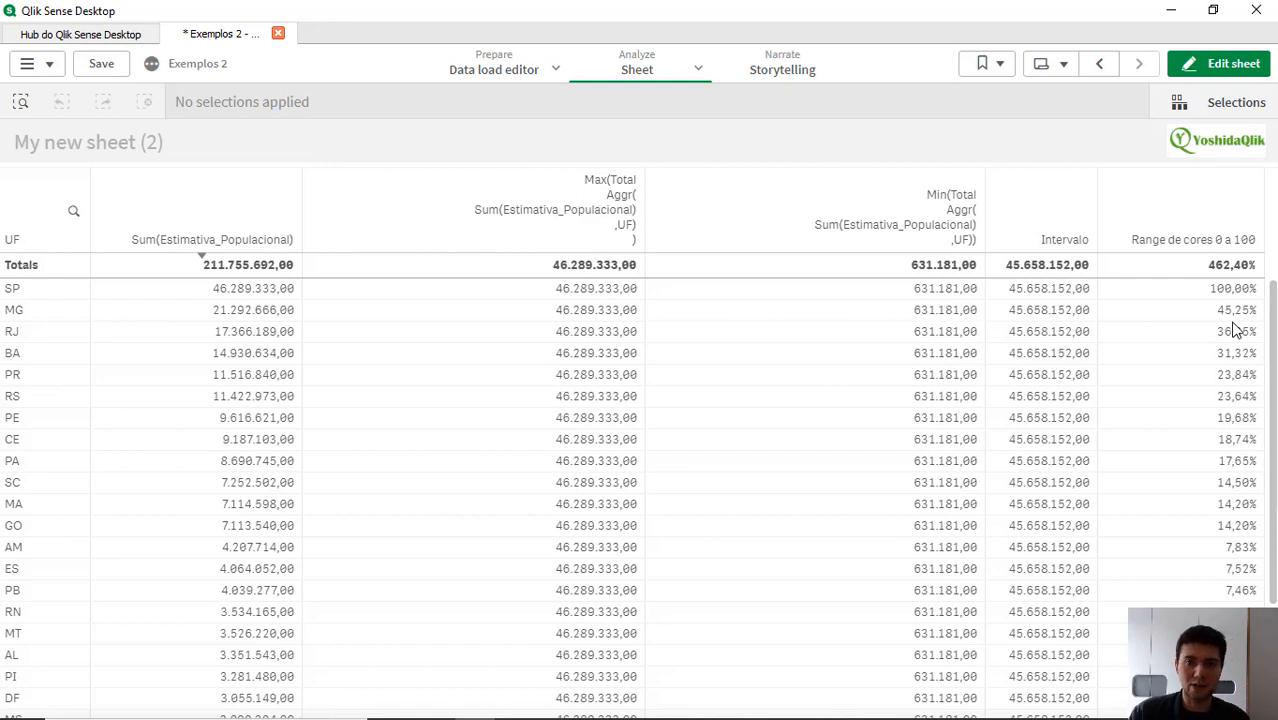
pyautogui.scroll(-3, 1172, 450)
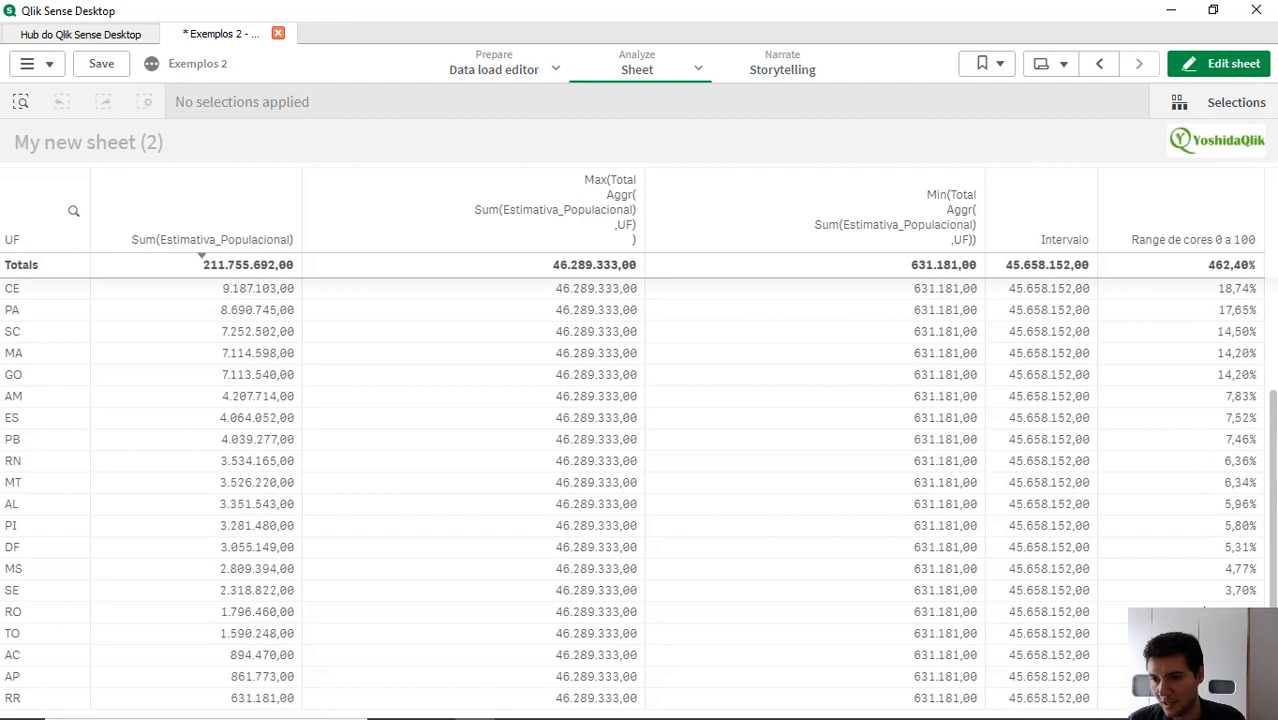
pyautogui.scroll(2, 1172, 295)
pyautogui.scroll(2, 1198, 414)
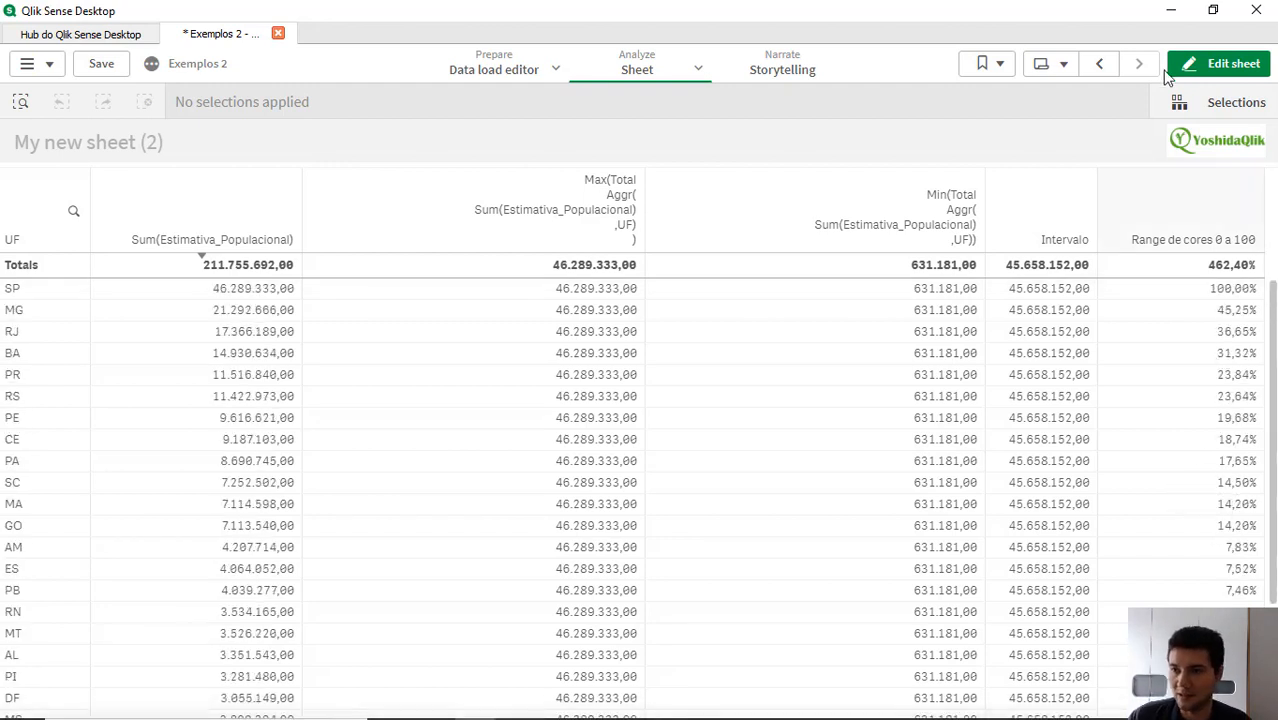
# Step: Return to editing the sheet and copy the entire expression of the Range de cores 0 a 100 column
pyautogui.click(1206, 76)
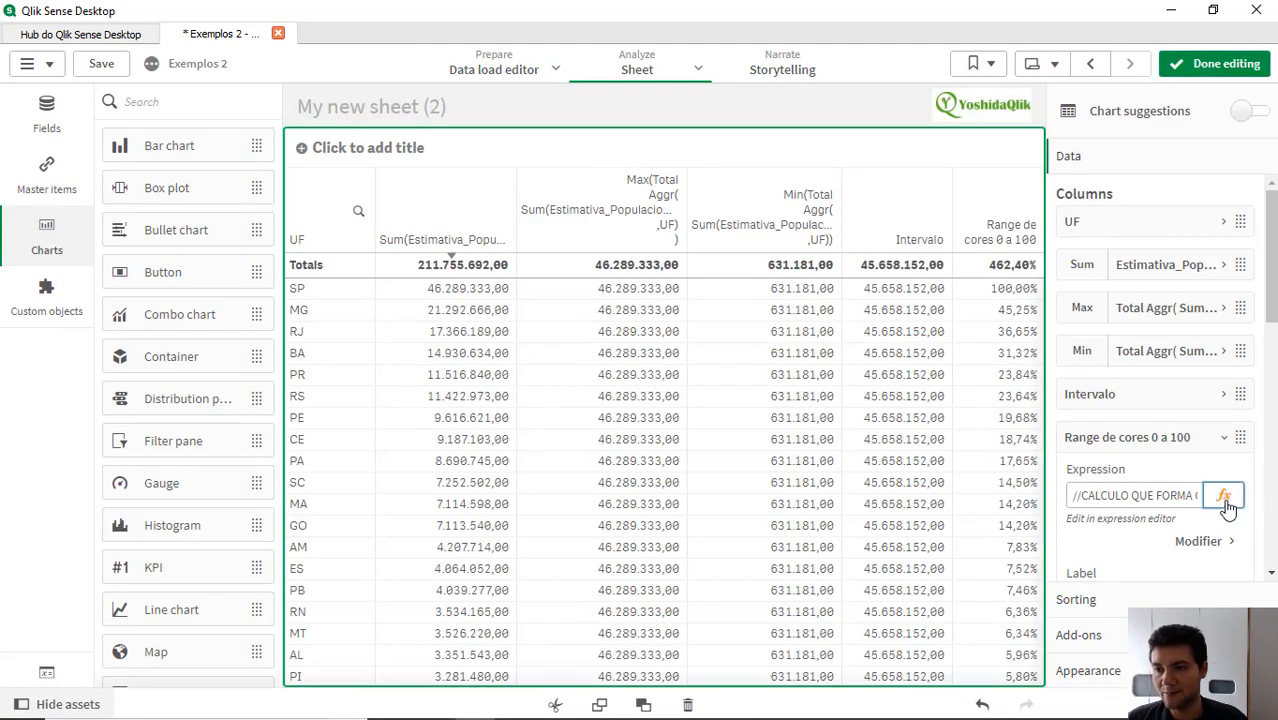
pyautogui.hotkey('ctrl', 'a')
pyautogui.hotkey('ctrl', 'c')
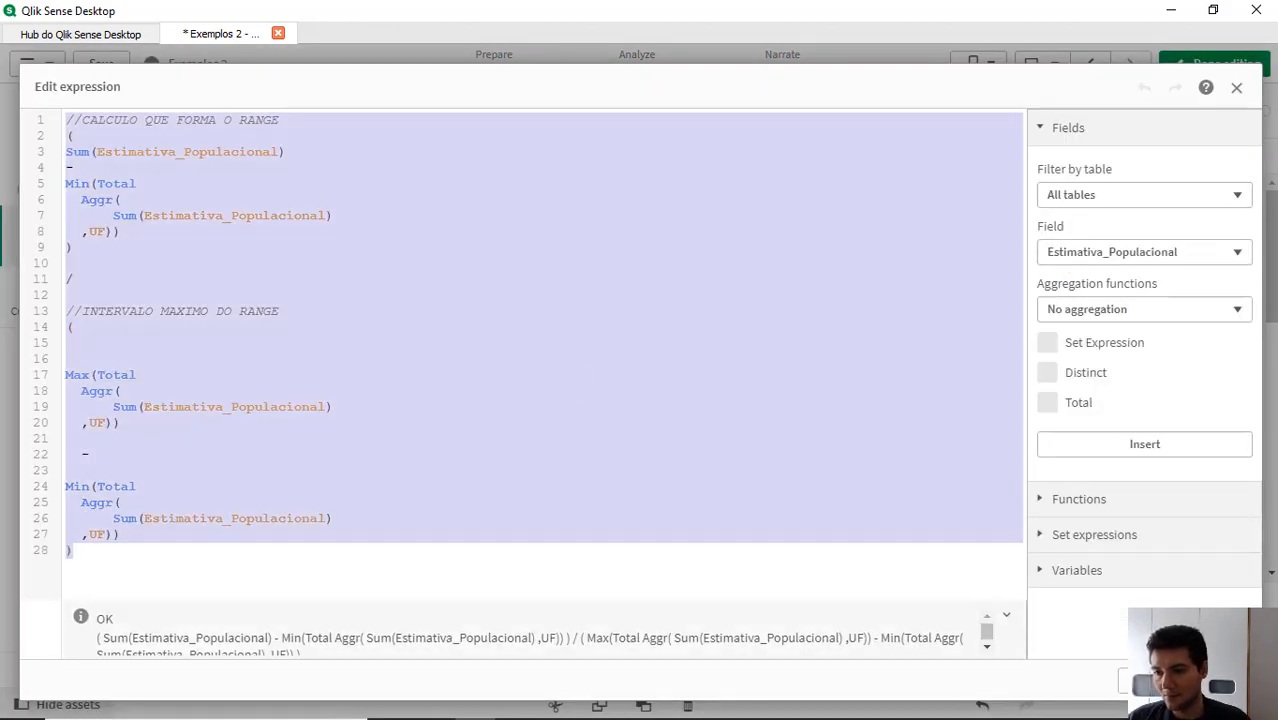
pyautogui.click(1150, 681)
# Step: Start a background color expression for the Range de cores 0 a 100 column with the ColorMix1 function and an opening parenthesis
pyautogui.click(1139, 444)
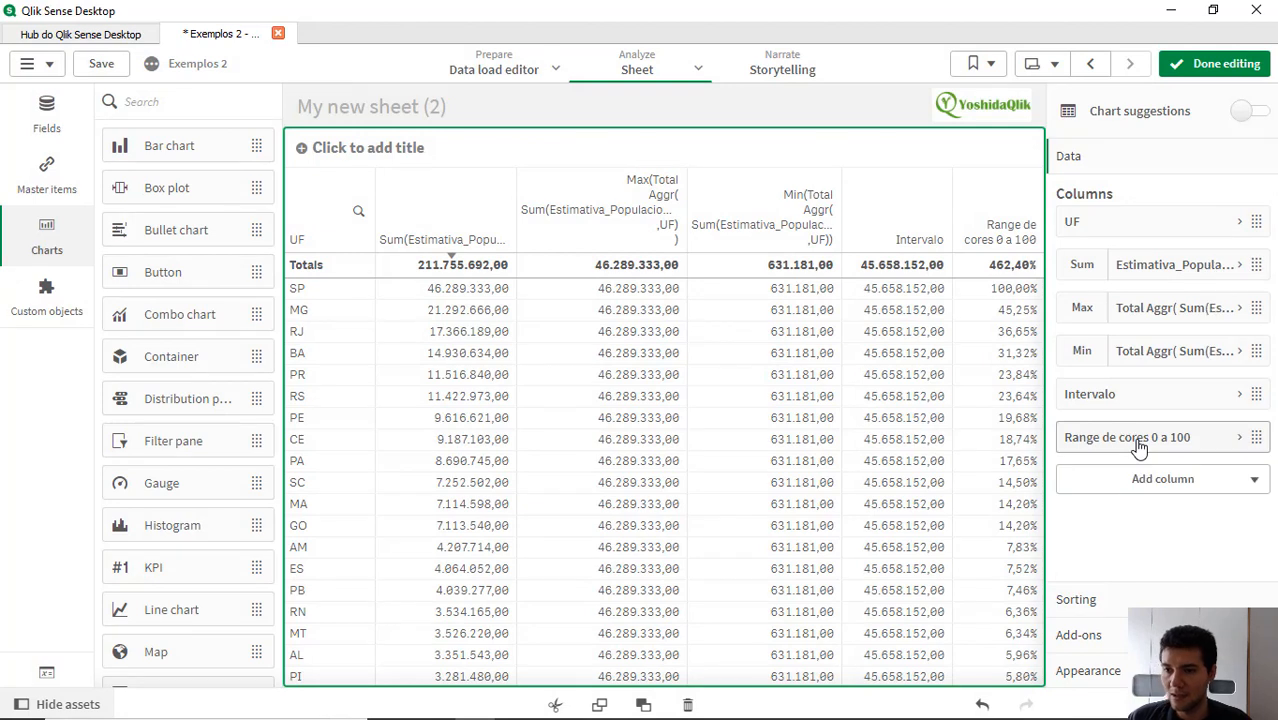
pyautogui.click(1158, 482)
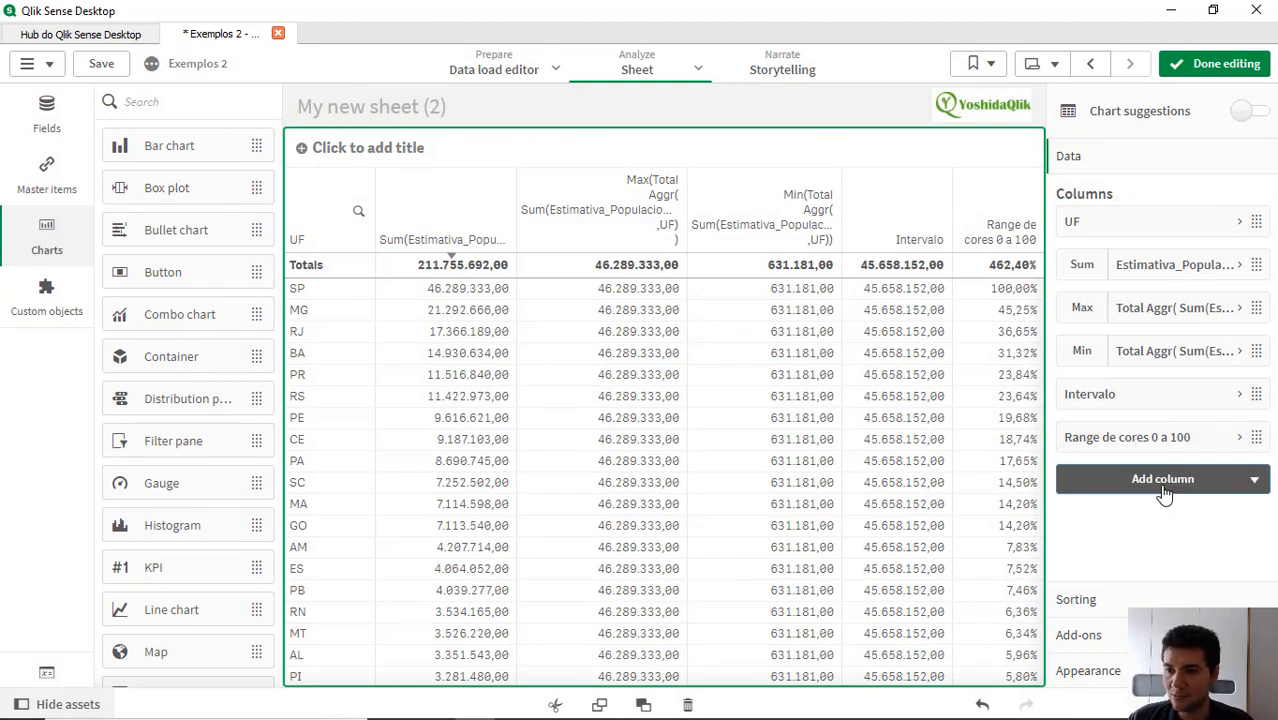
pyautogui.click(1129, 440)
pyautogui.click(1130, 437)
pyautogui.scroll(-2, 1190, 488)
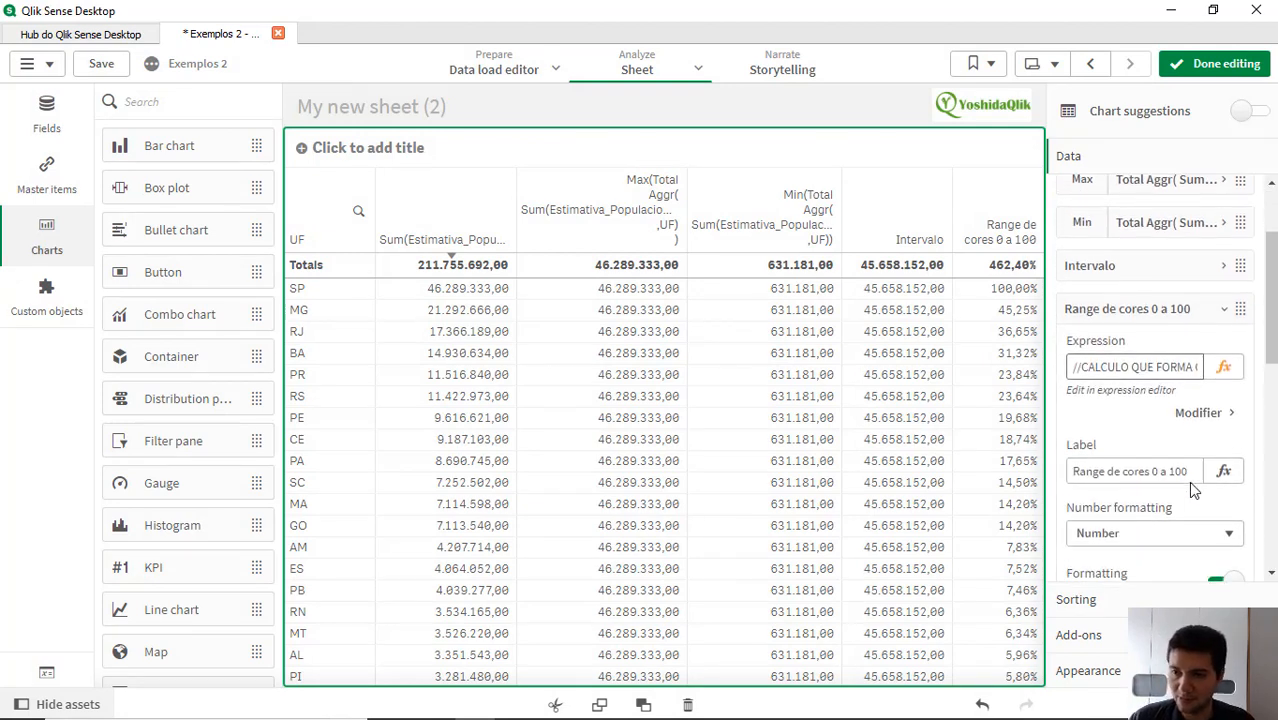
pyautogui.scroll(-5, 1190, 488)
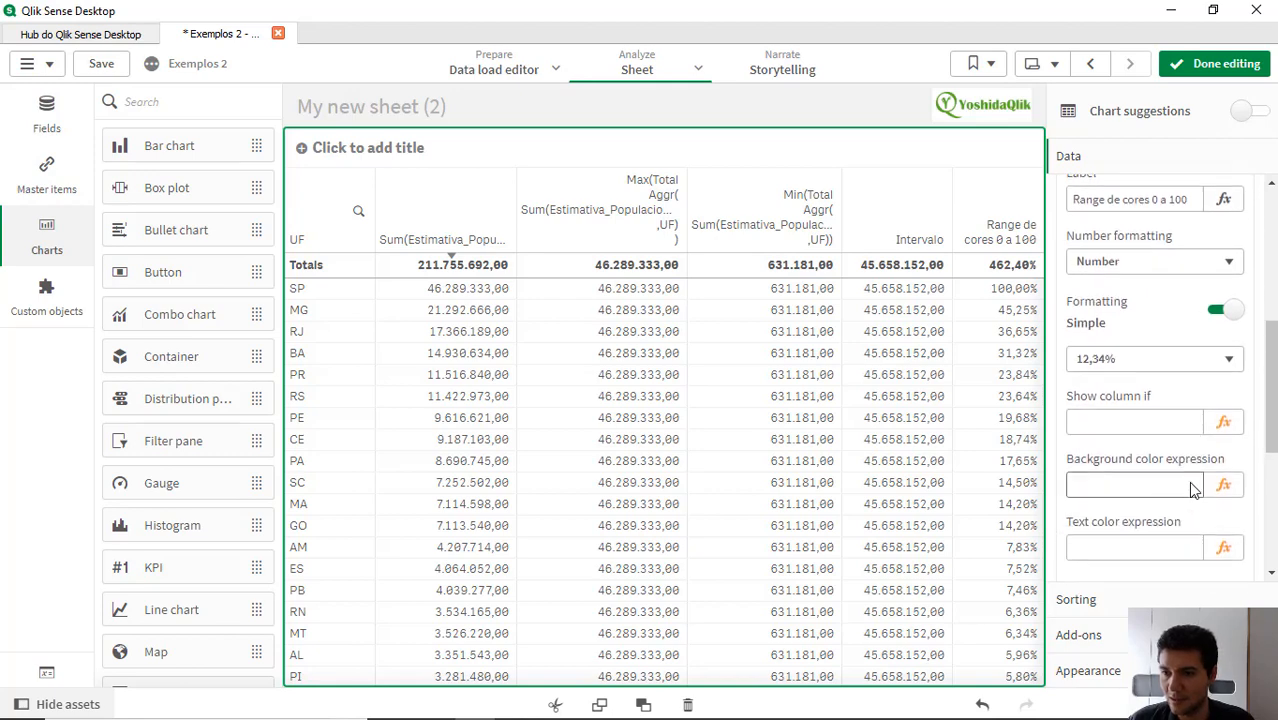
pyautogui.scroll(-3, 1190, 488)
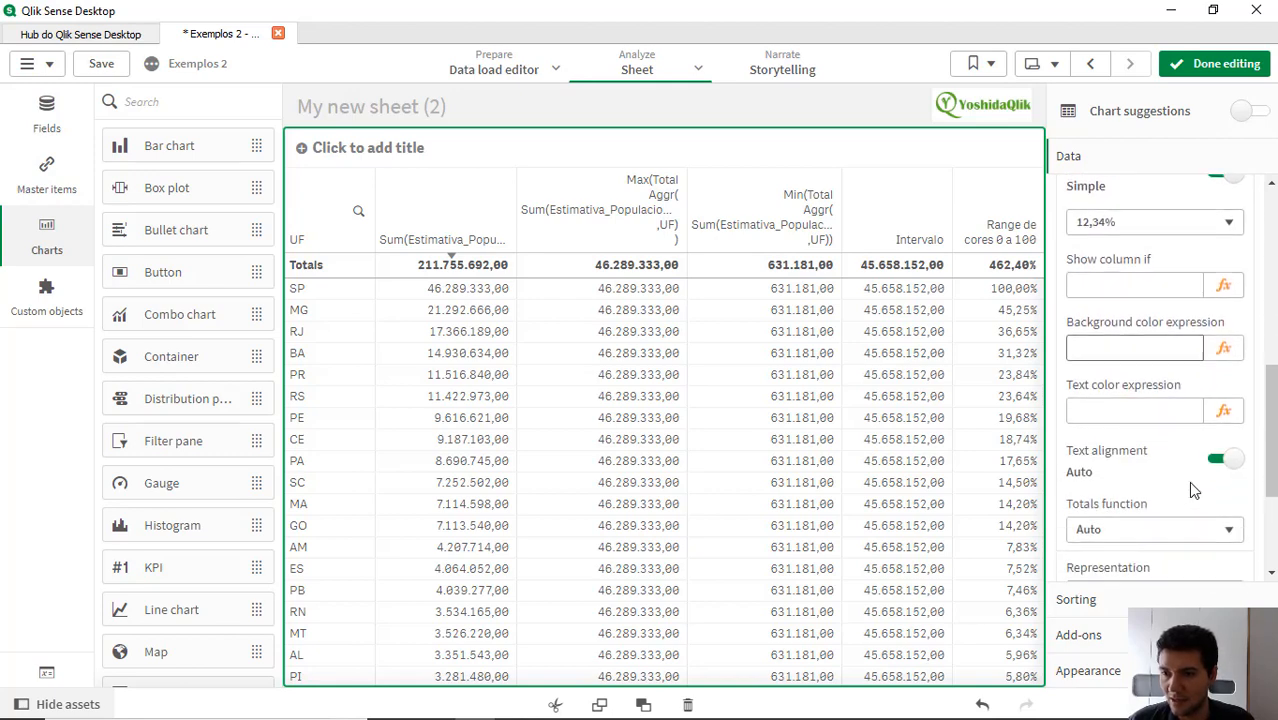
pyautogui.click(1237, 352)
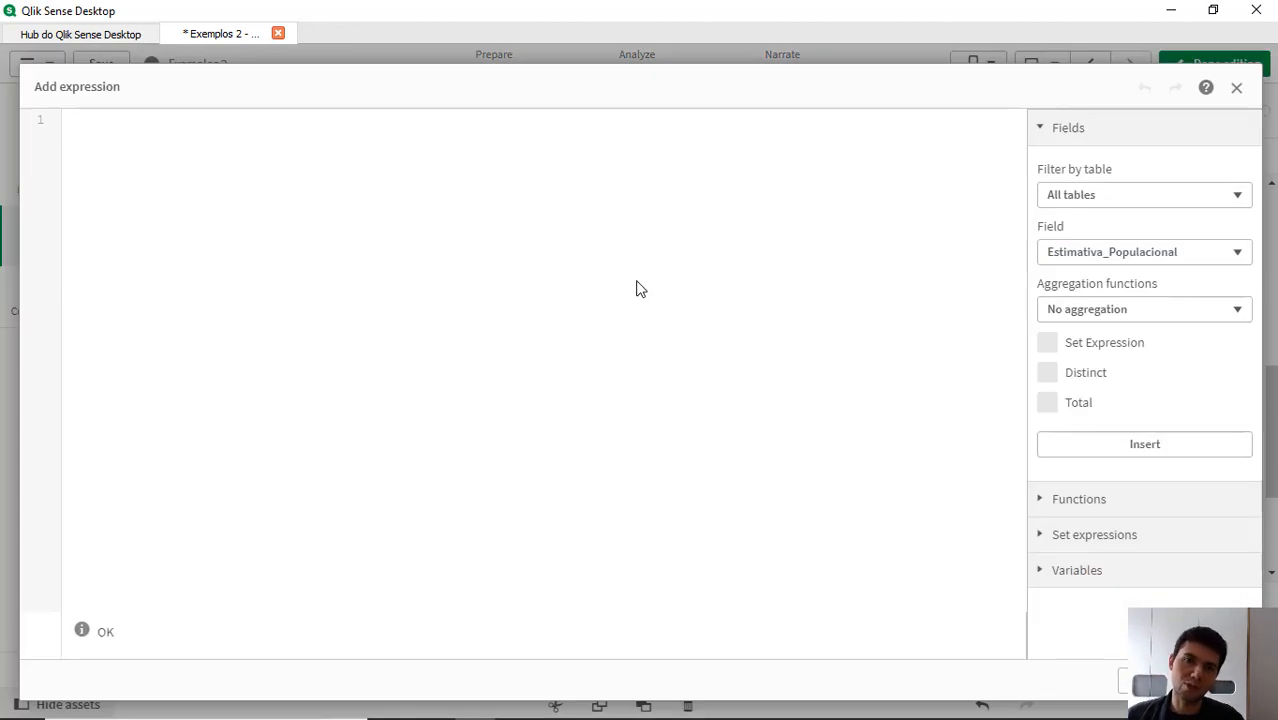
pyautogui.write('color')
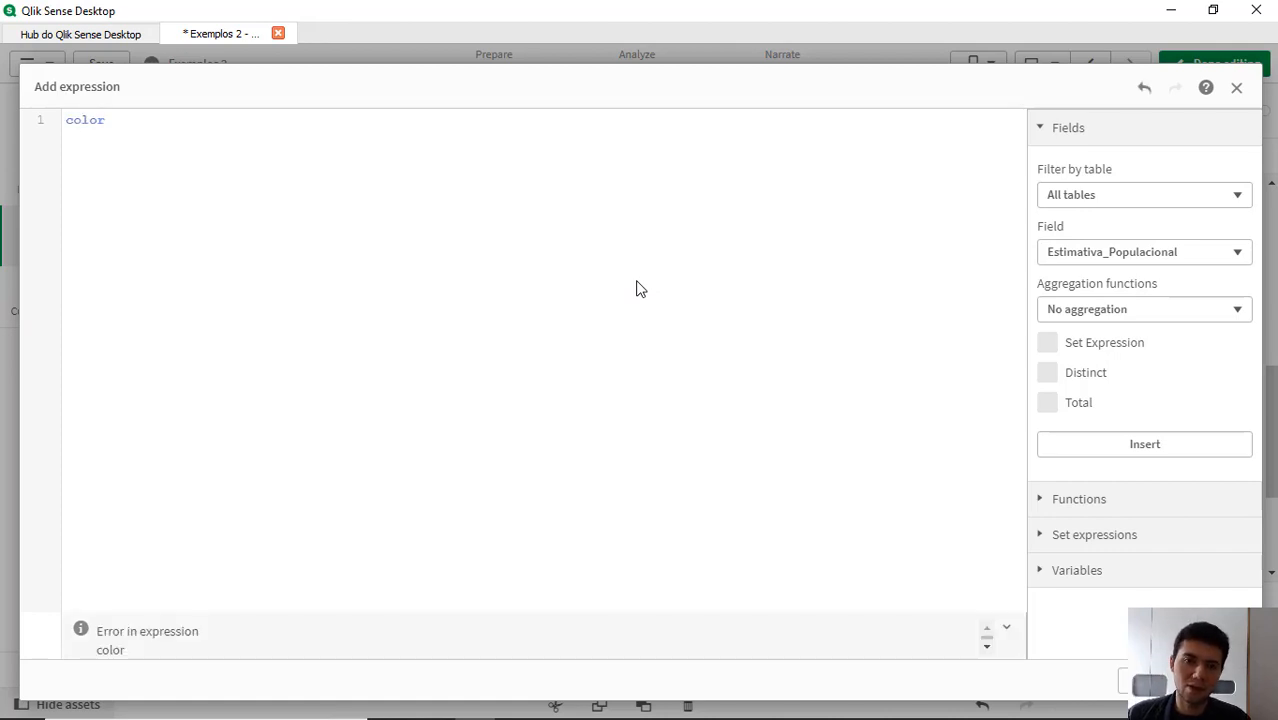
pyautogui.press('BackSpace')
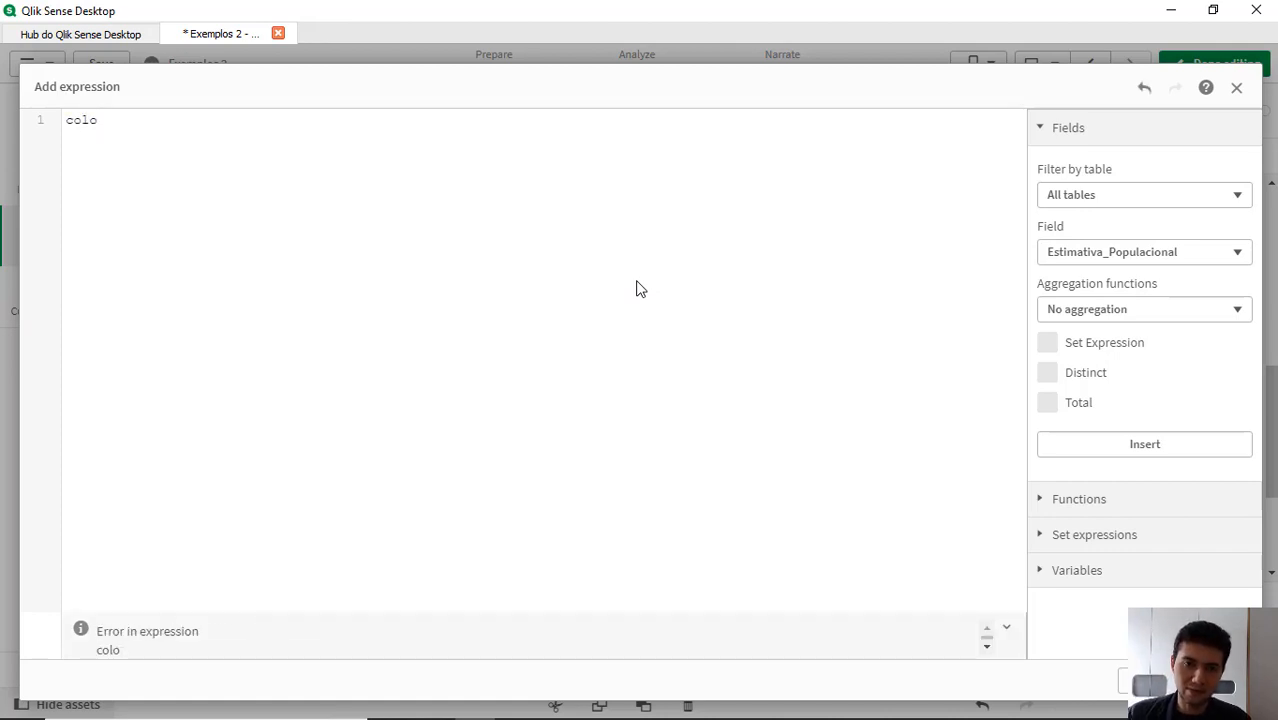
pyautogui.press('Down')
pyautogui.press('Down')
pyautogui.press('Down')
pyautogui.press('Return')
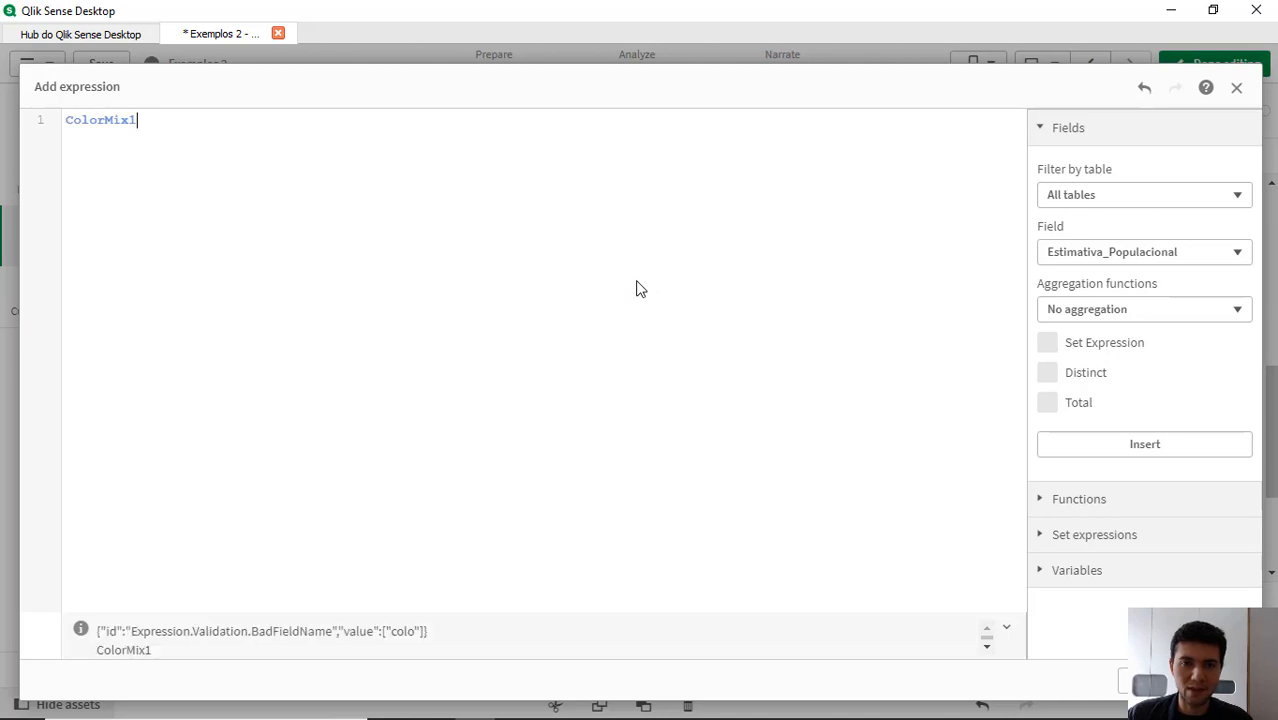
pyautogui.write('(')
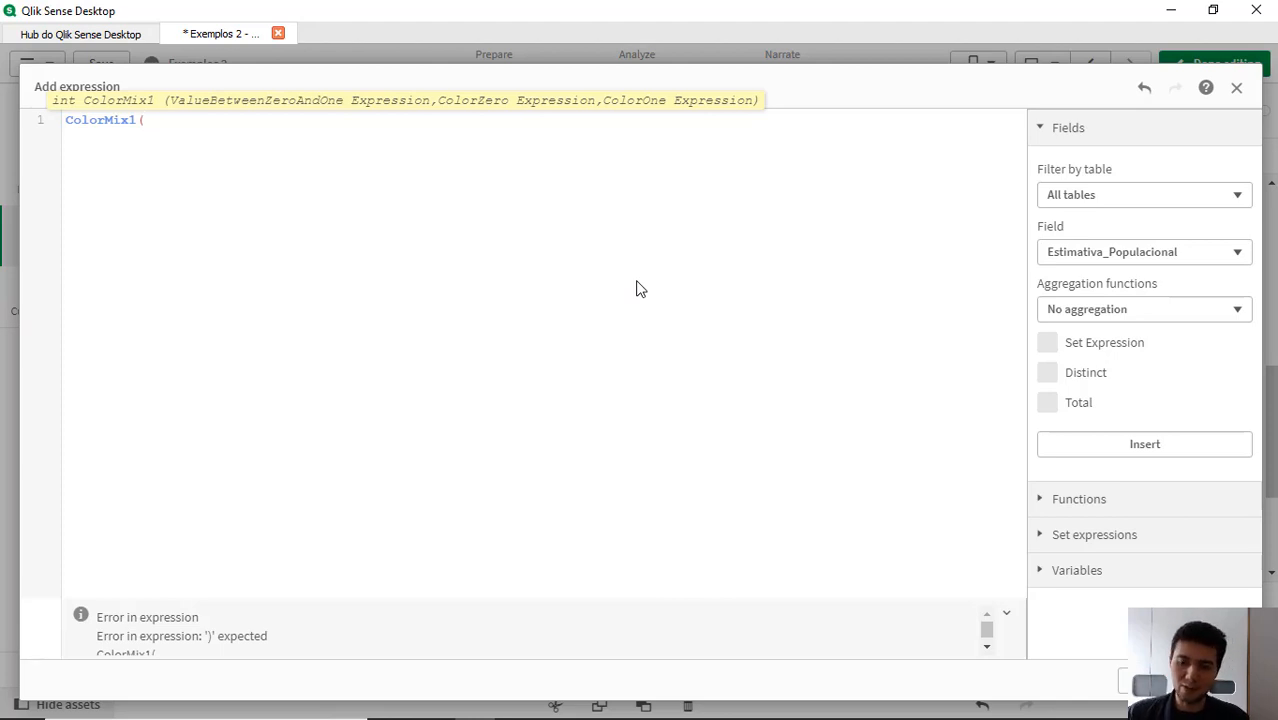
pyautogui.hotkey('ctrl', 'v')
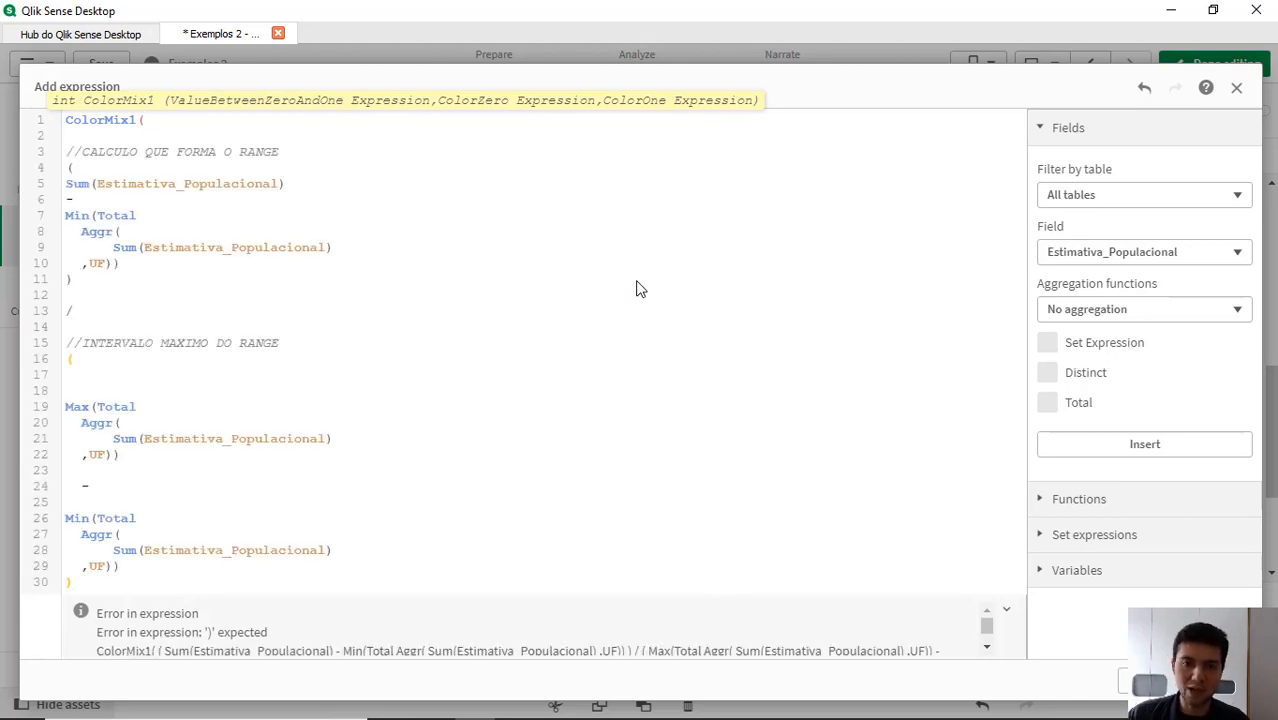
pyautogui.press('Return')
pyautogui.press('Return')
pyautogui.press('Return')
pyautogui.write(',')
pyautogui.press('Return')
pyautogui.press('Return')
pyautogui.press('Return')
pyautogui.press('Return')
pyautogui.press('Return')
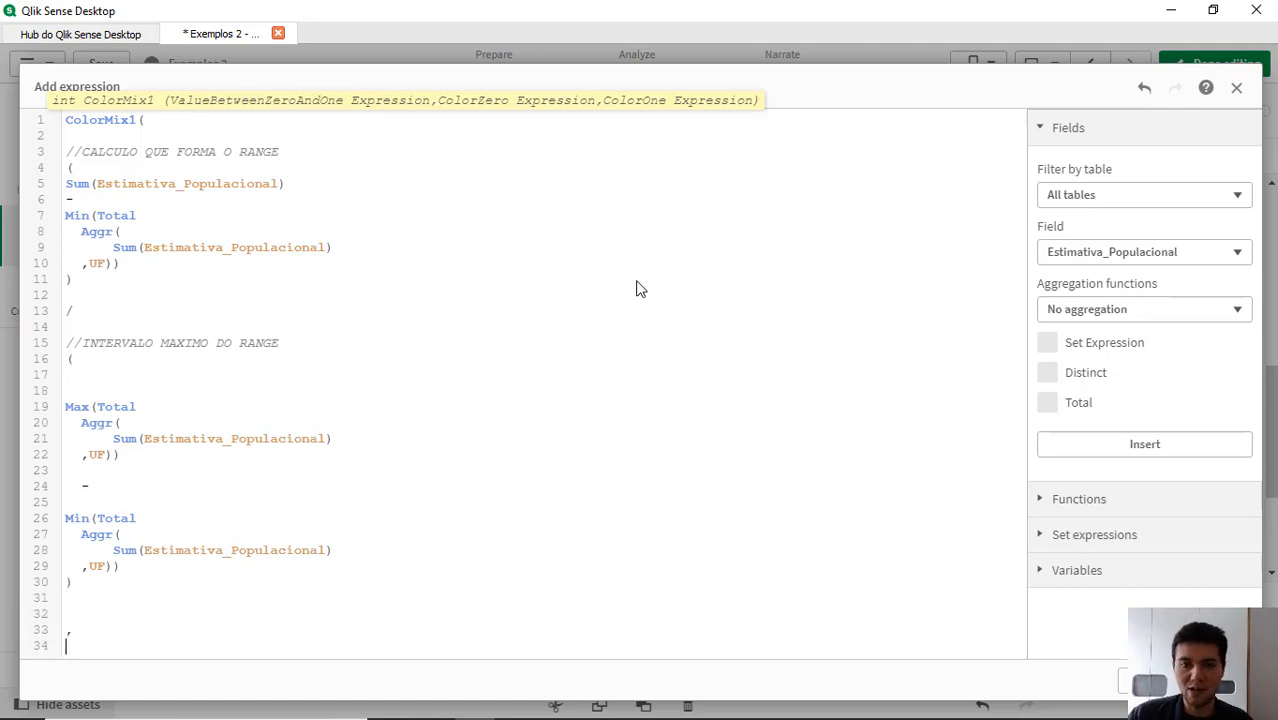
pyautogui.press('Up')
pyautogui.press('Up')
pyautogui.press('Up')
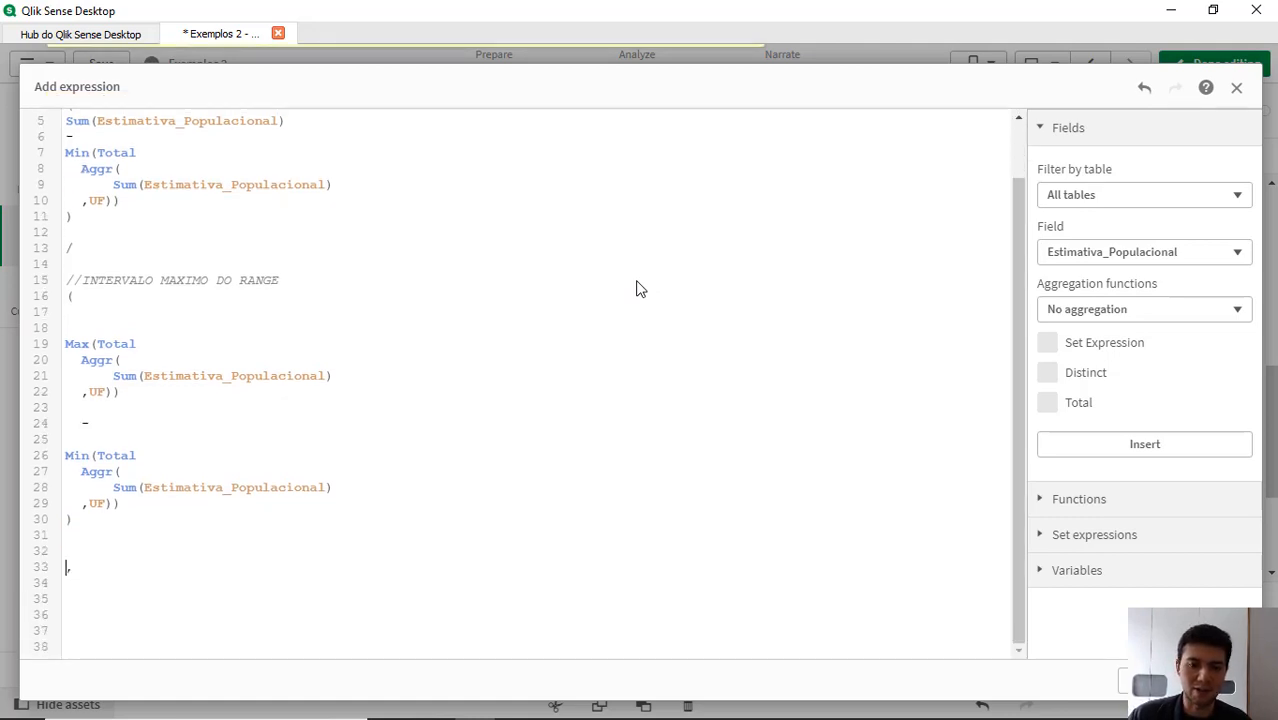
pyautogui.scroll(2, 883, 245)
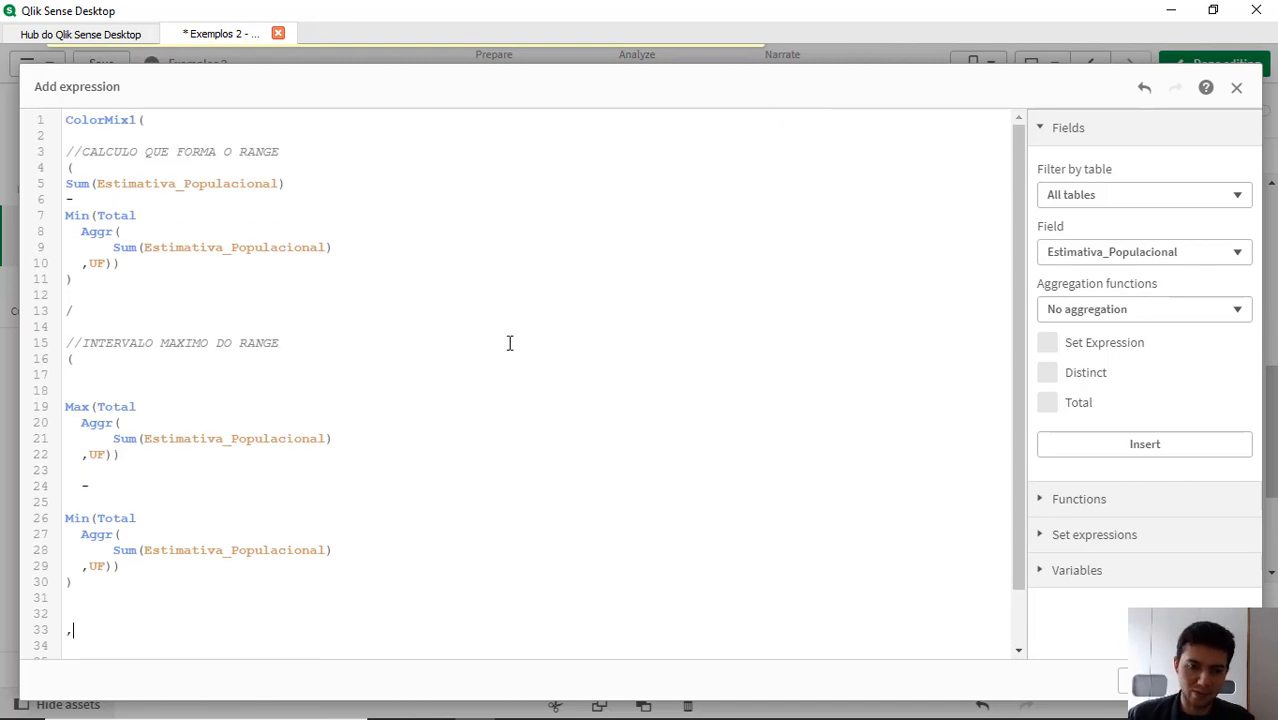
pyautogui.hotkey('ctrl', 'shift', 'Home')
pyautogui.hotkey('shift', 'Down')
pyautogui.hotkey('ctrl', 'x')
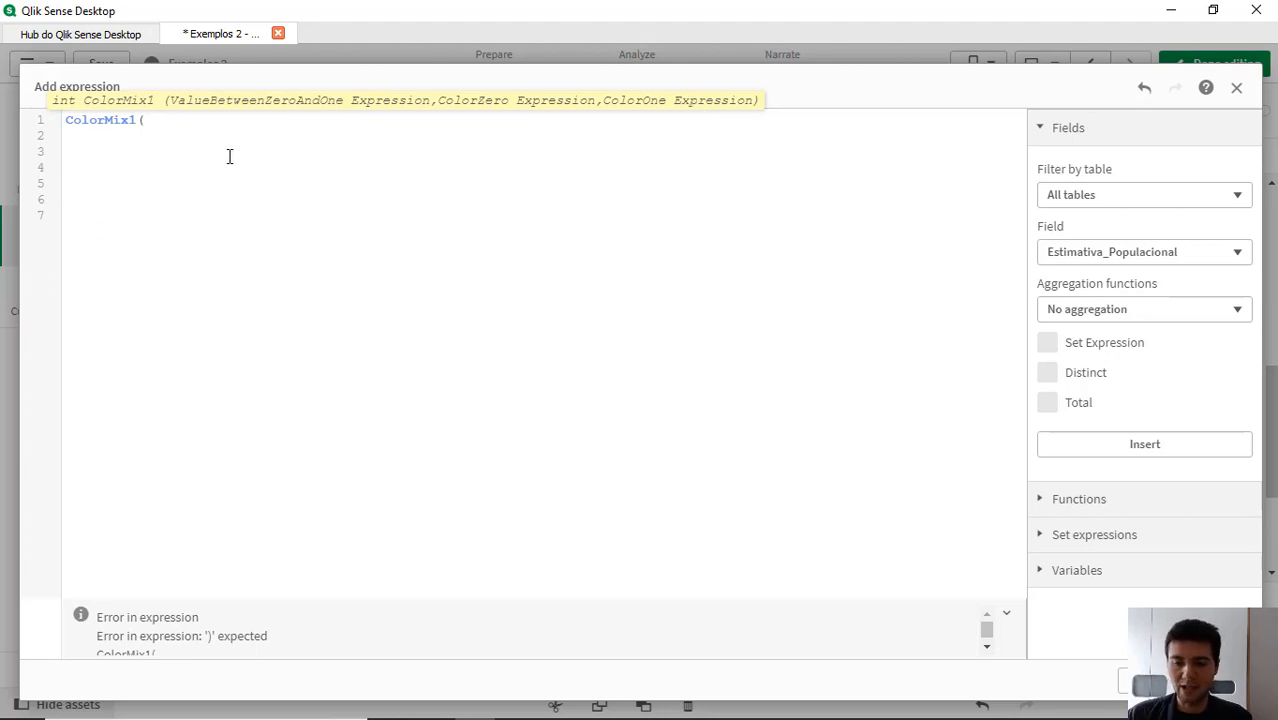
# Step: Paste the copied range calculation directly beneath ColorMix1( as its first argument and end it with a comma
pyautogui.hotkey('ctrl', 'v')
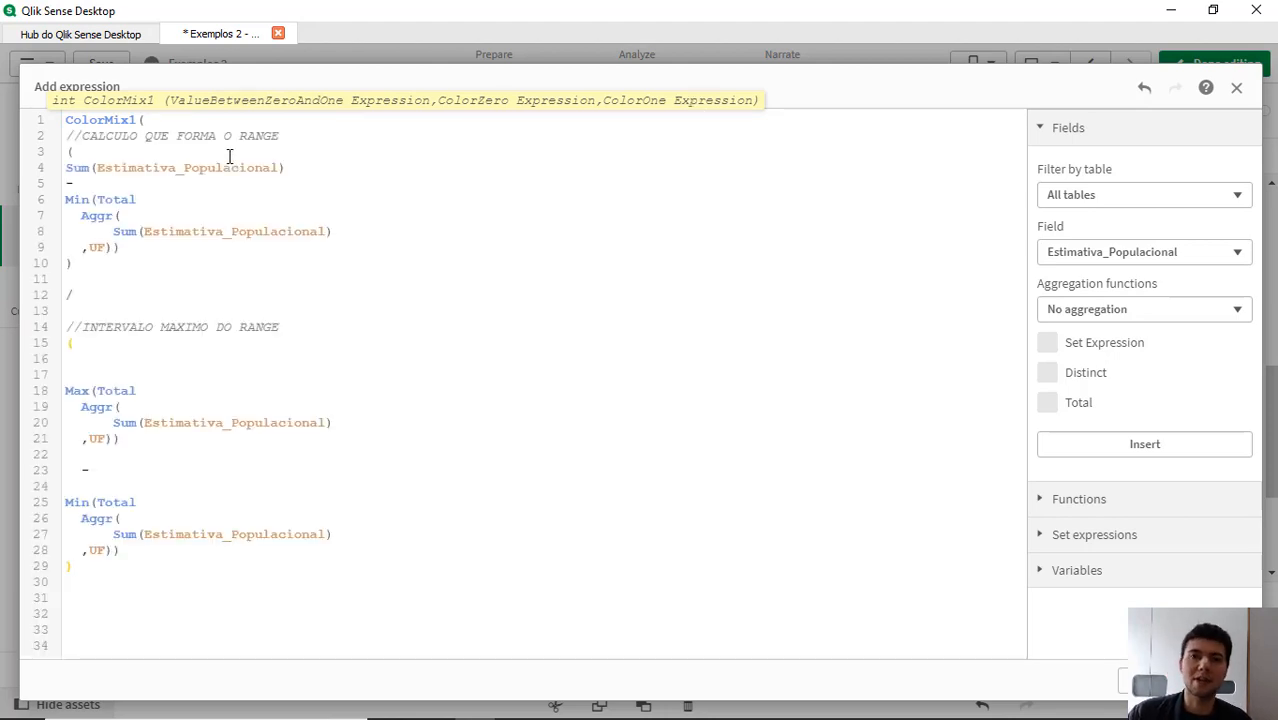
pyautogui.press('Return')
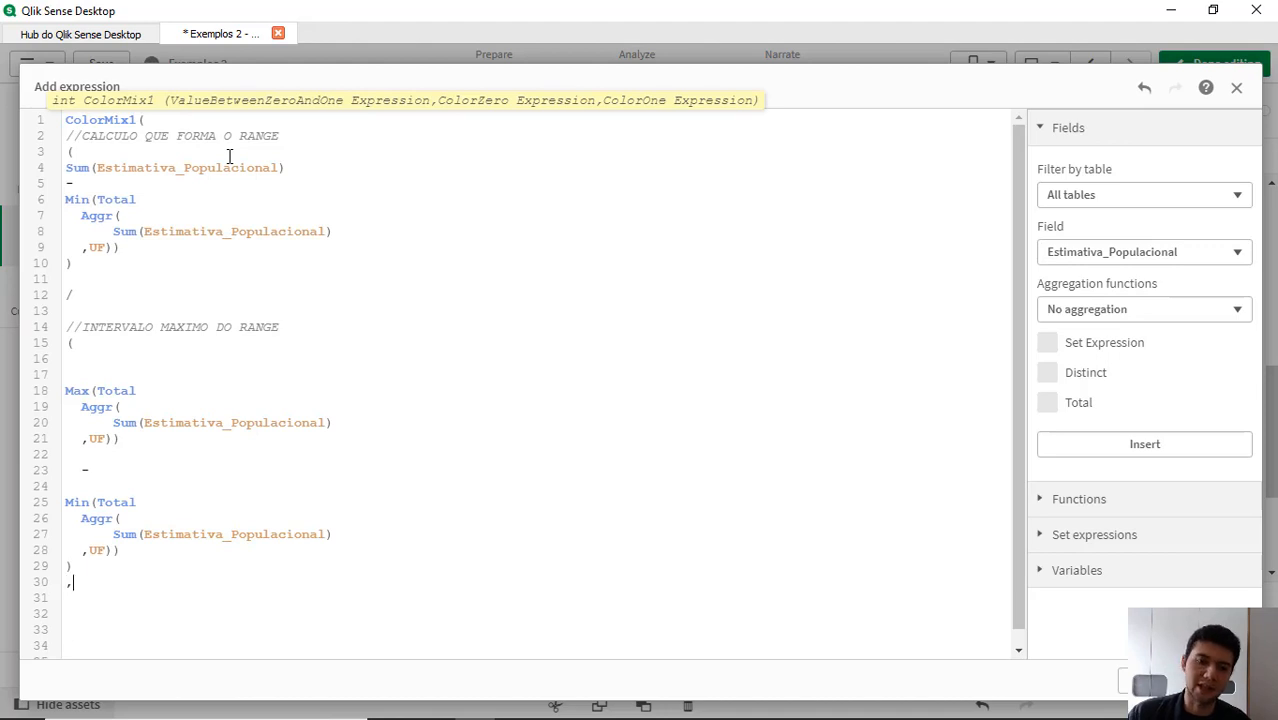
pyautogui.write(',')
pyautogui.press('Return')
pyautogui.press('Return')
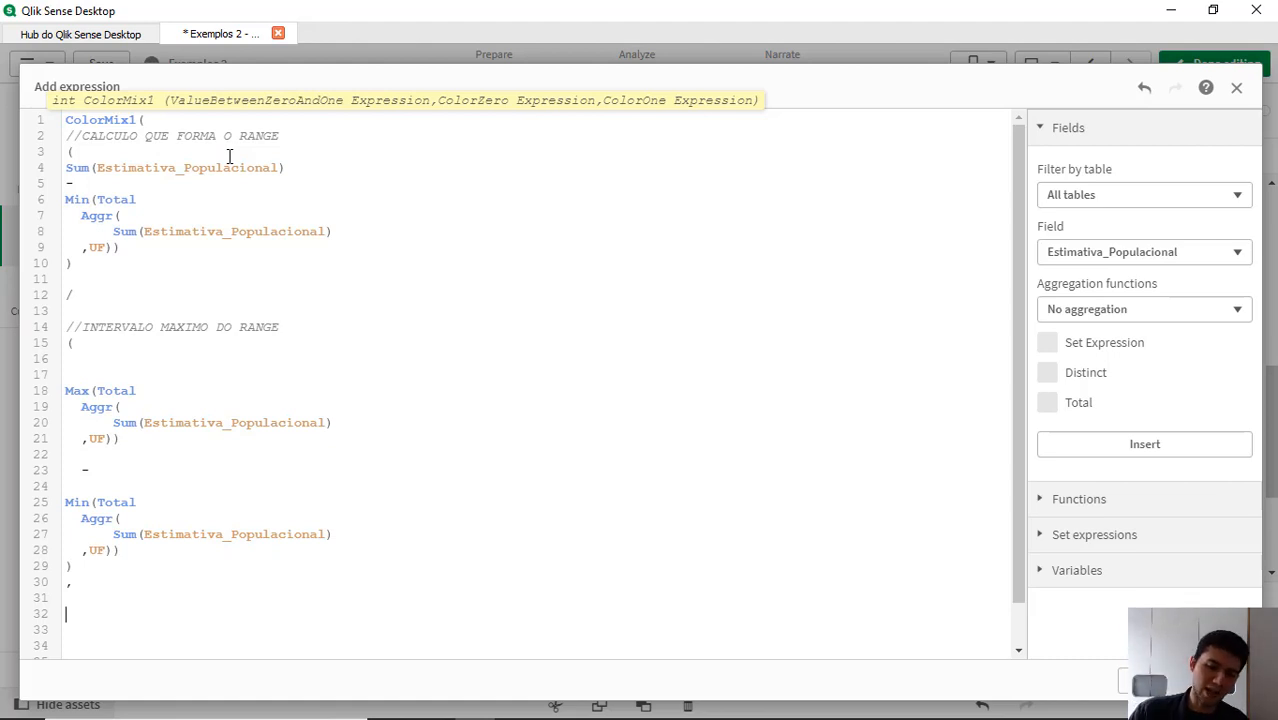
# Step: Add Green() as the second ColorMix1 argument, the color for the lowest value, followed by a comma
pyautogui.write('gre')
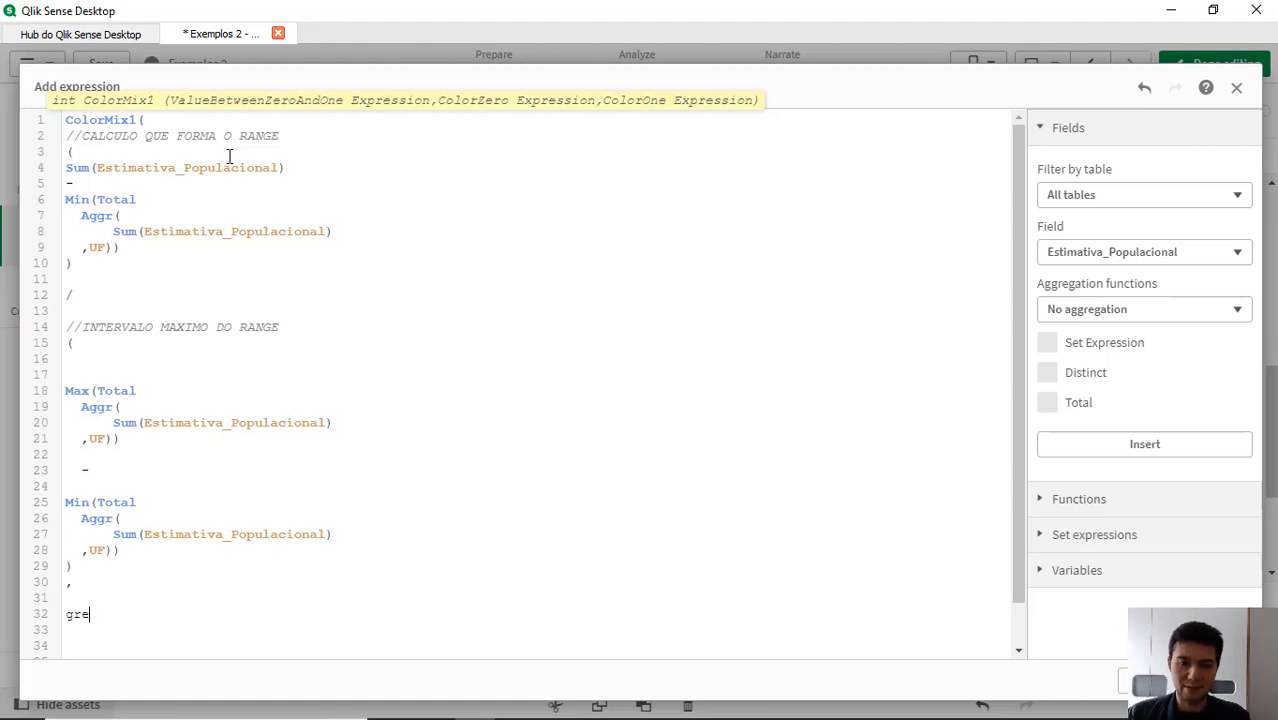
pyautogui.press('Return')
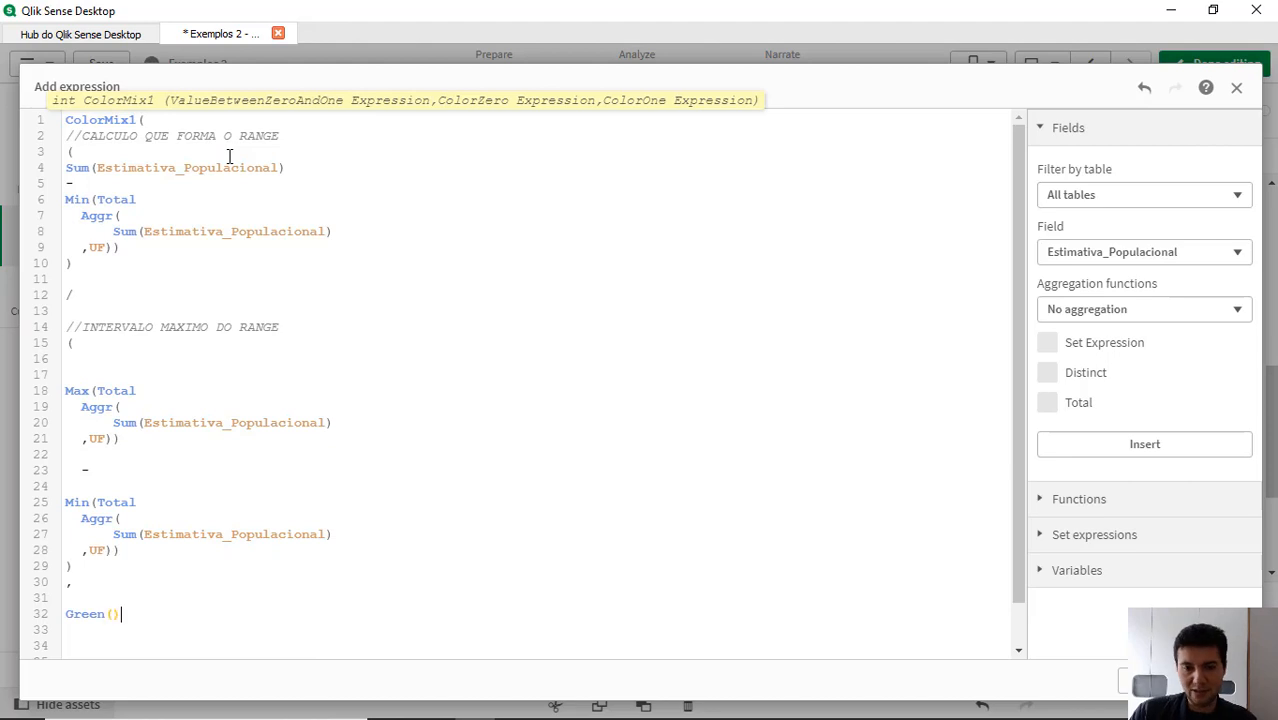
pyautogui.press('Return')
pyautogui.write(',')
pyautogui.press('Return')
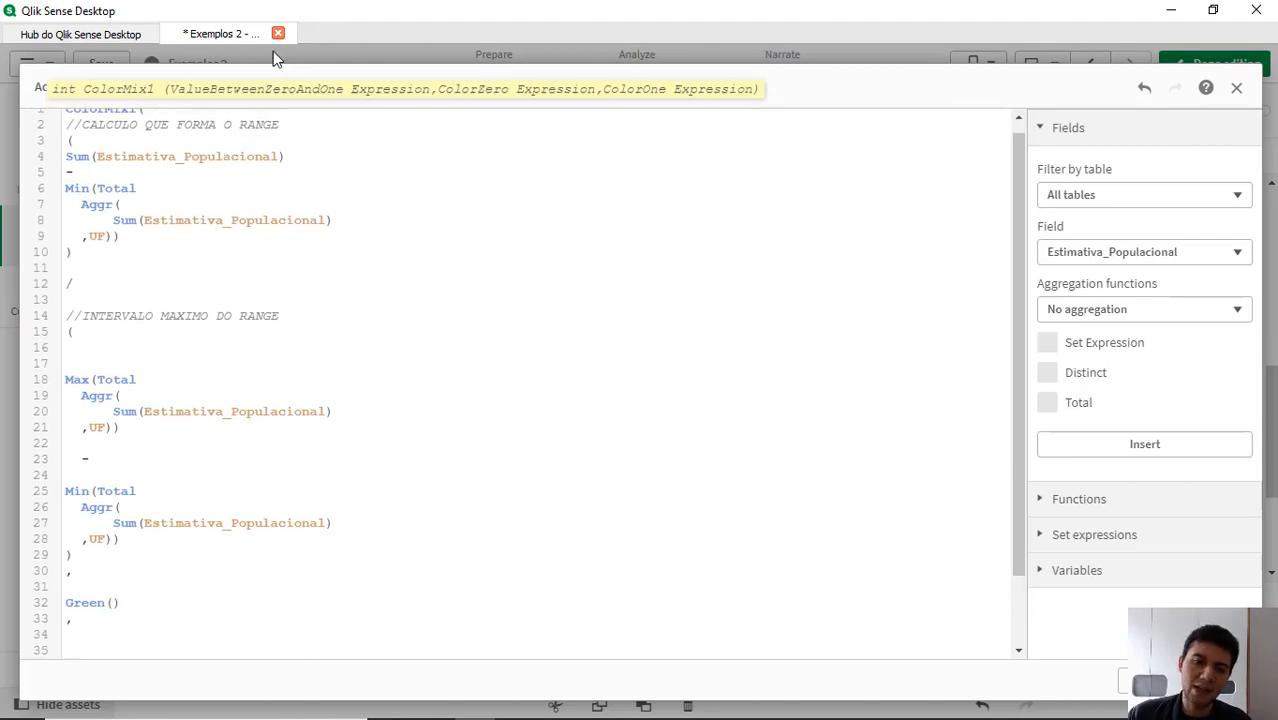
# Step: Add Blue() as the last ColorMix1 argument, close the parenthesis and apply the background color expression
pyautogui.scroll(-2, 551, 258)
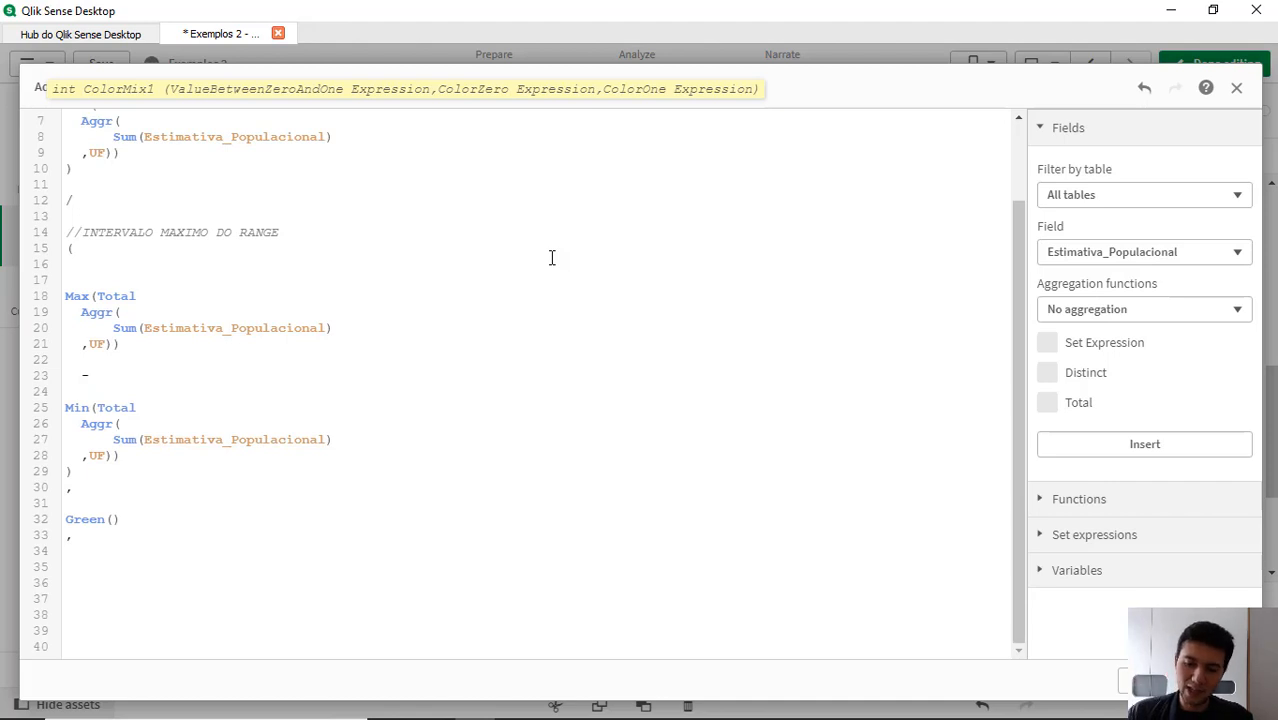
pyautogui.write('Blue()')
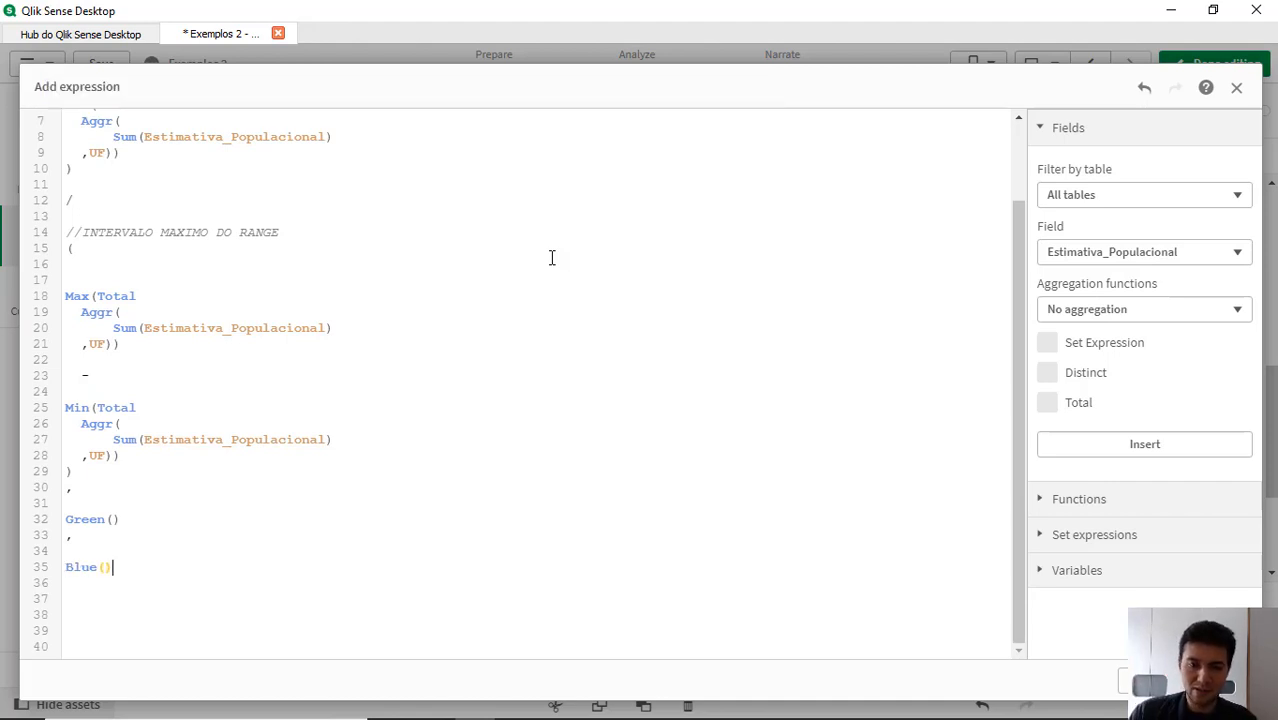
pyautogui.press('Return')
pyautogui.write(')')
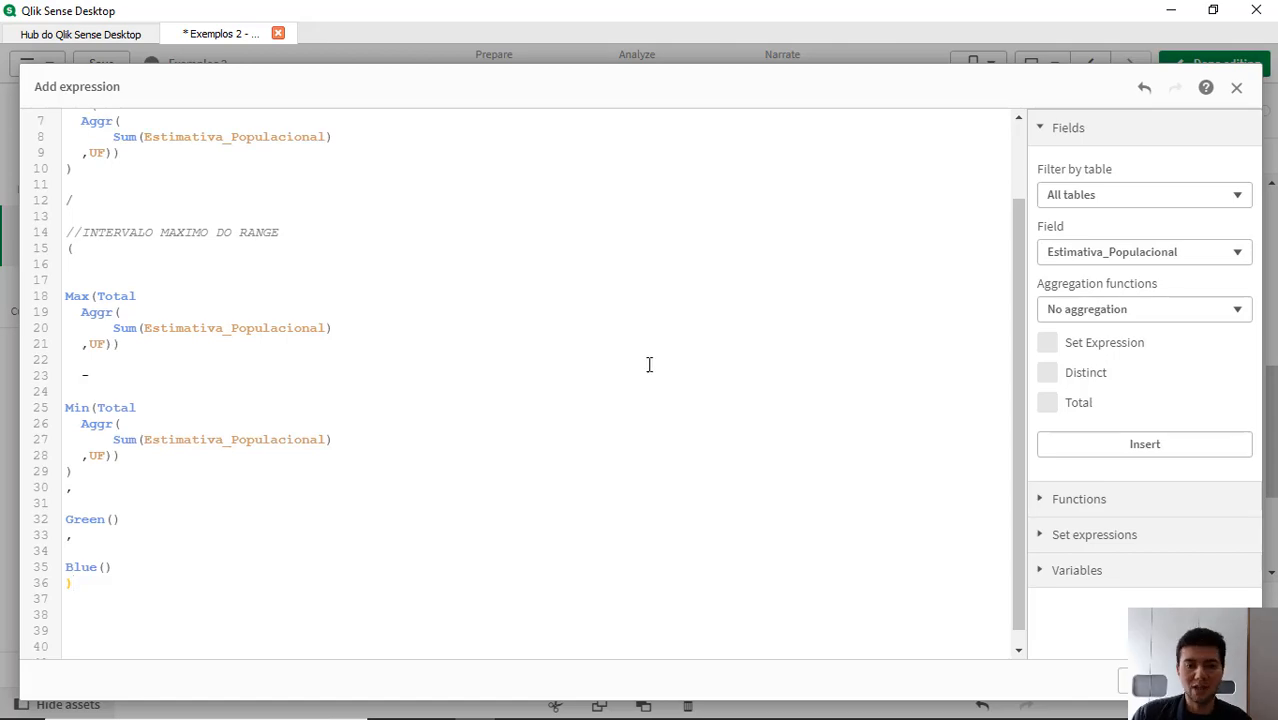
pyautogui.click(1190, 681)
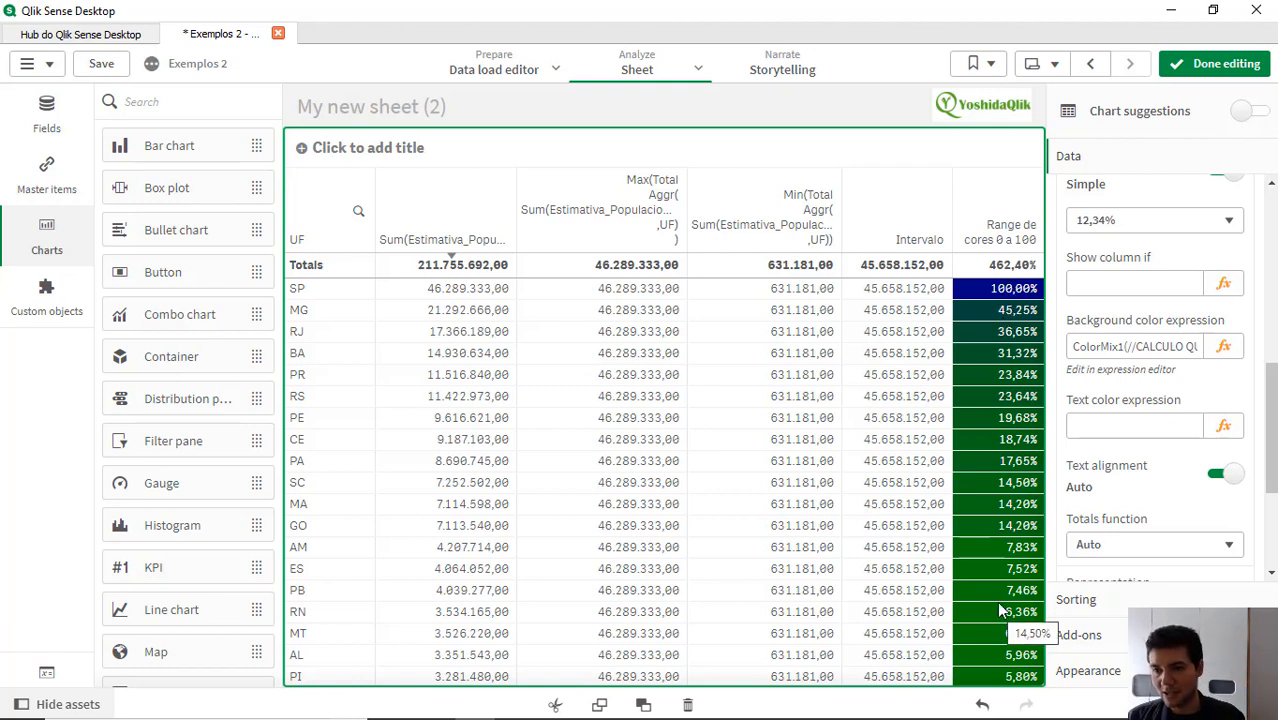
# Step: Change Green() to Green(150) in the column's background color expression and apply it
pyautogui.click(1223, 346)
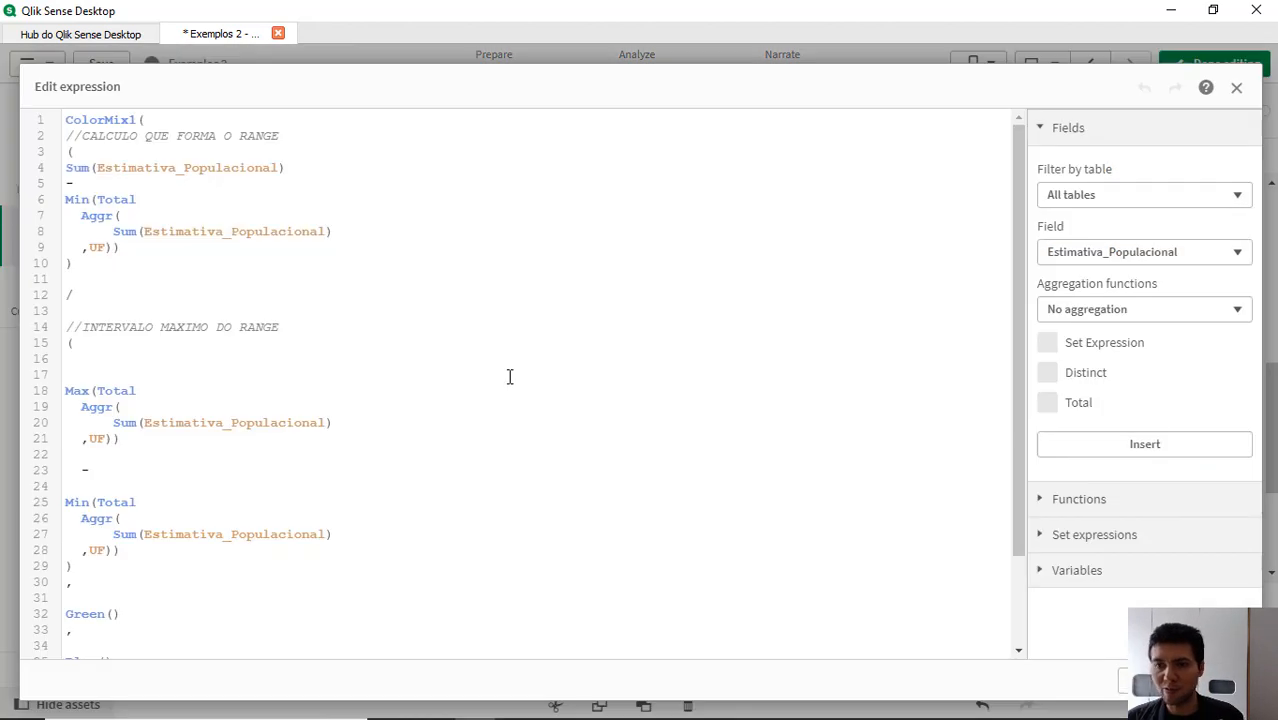
pyautogui.scroll(-3, 509, 376)
pyautogui.click(108, 550)
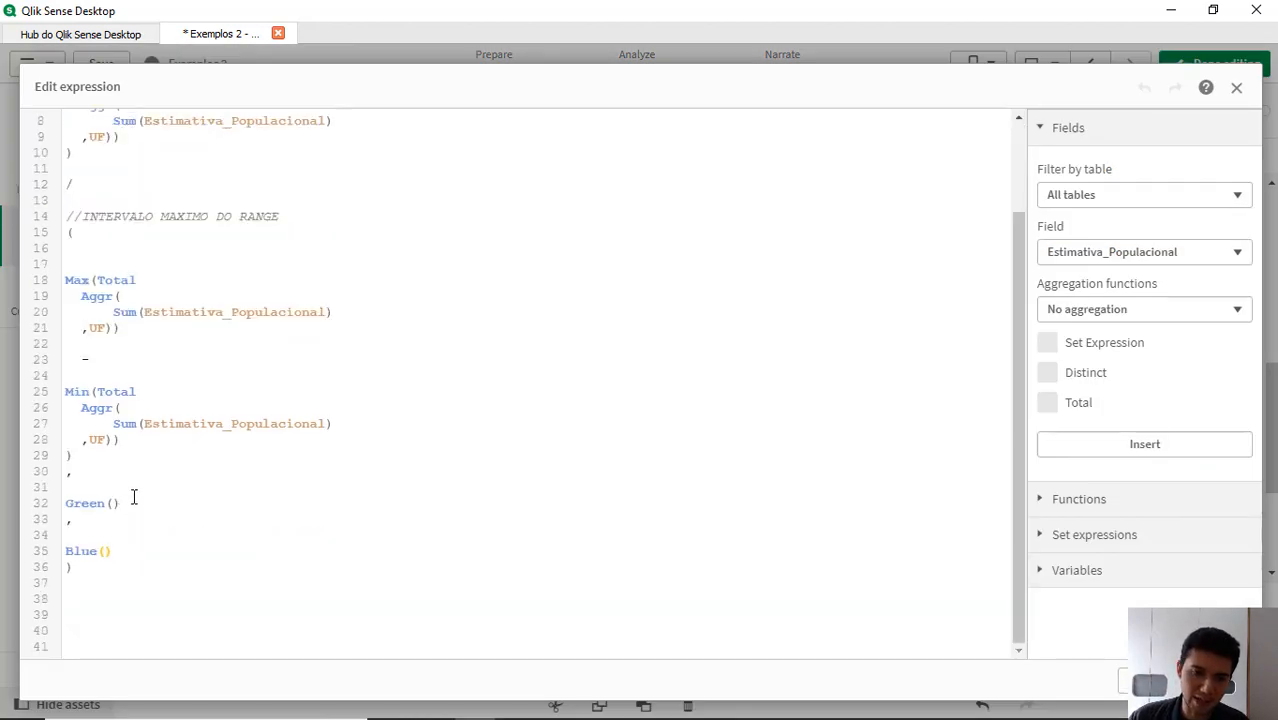
pyautogui.click(139, 493)
pyautogui.click(126, 504)
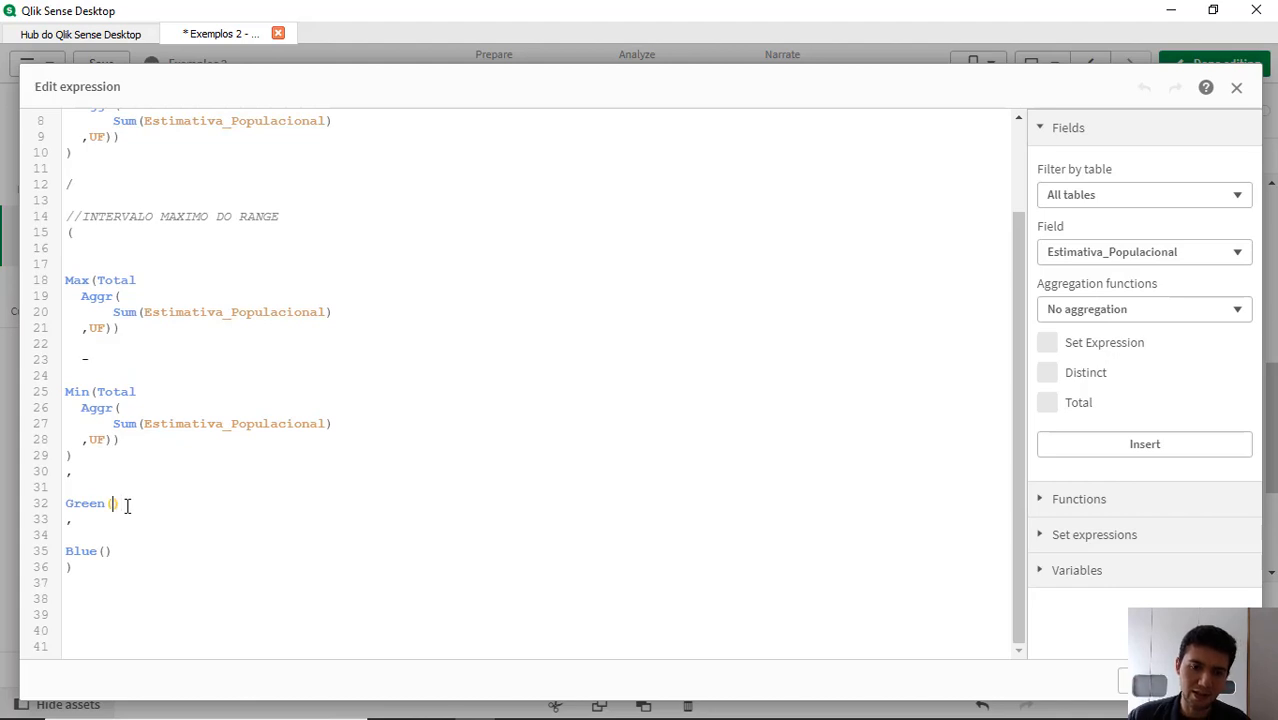
pyautogui.write('150')
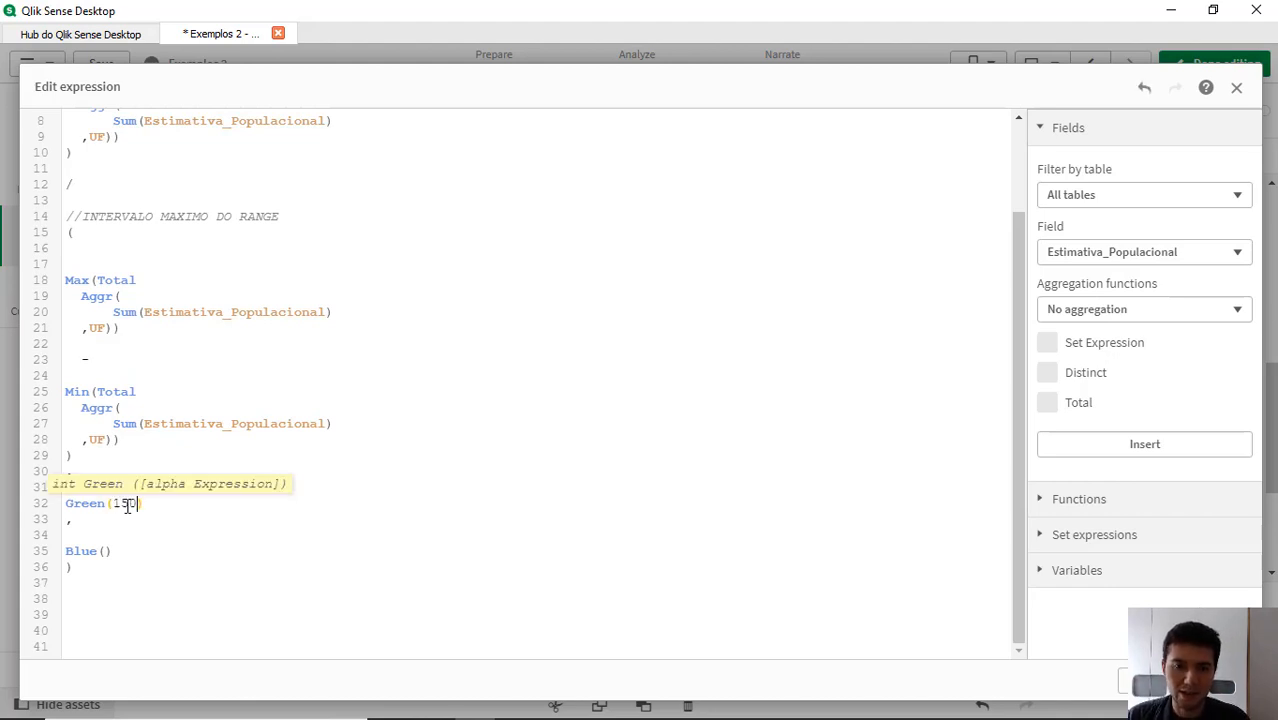
pyautogui.click(1217, 681)
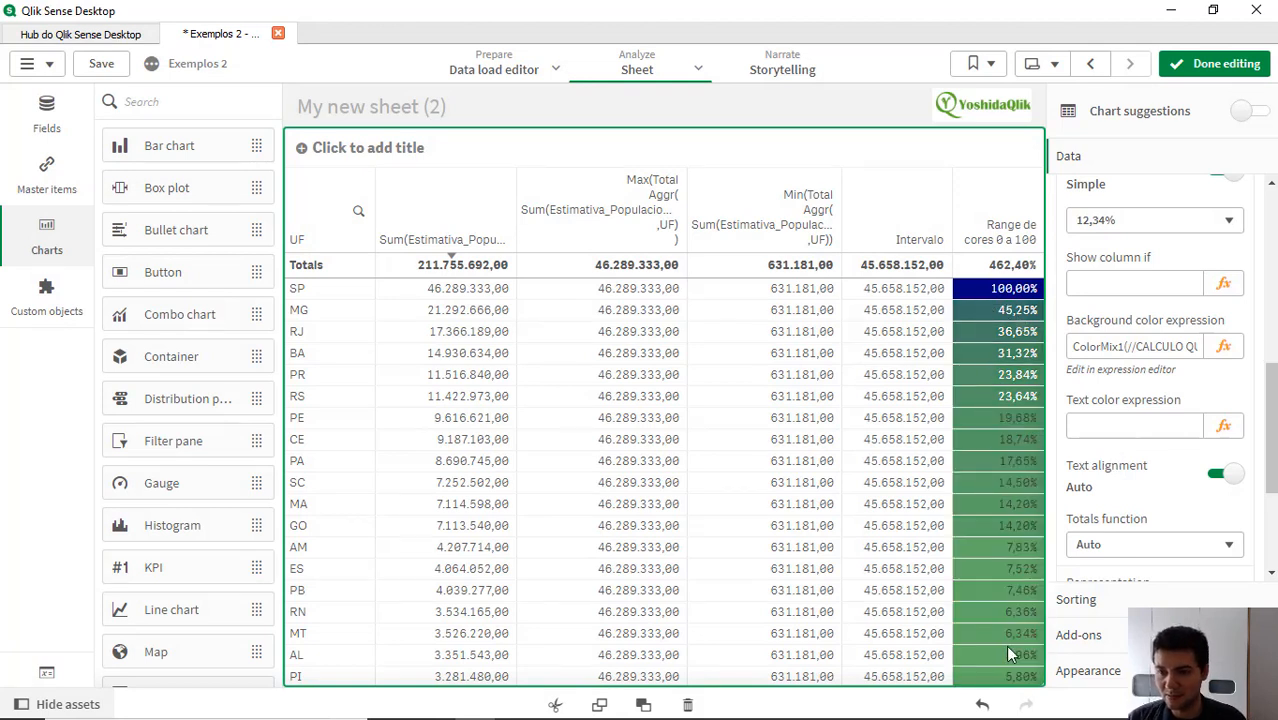
# Step: Copy the entire background color expression of the Range de cores 0 a 100 column and close the expression editor
pyautogui.click(1222, 346)
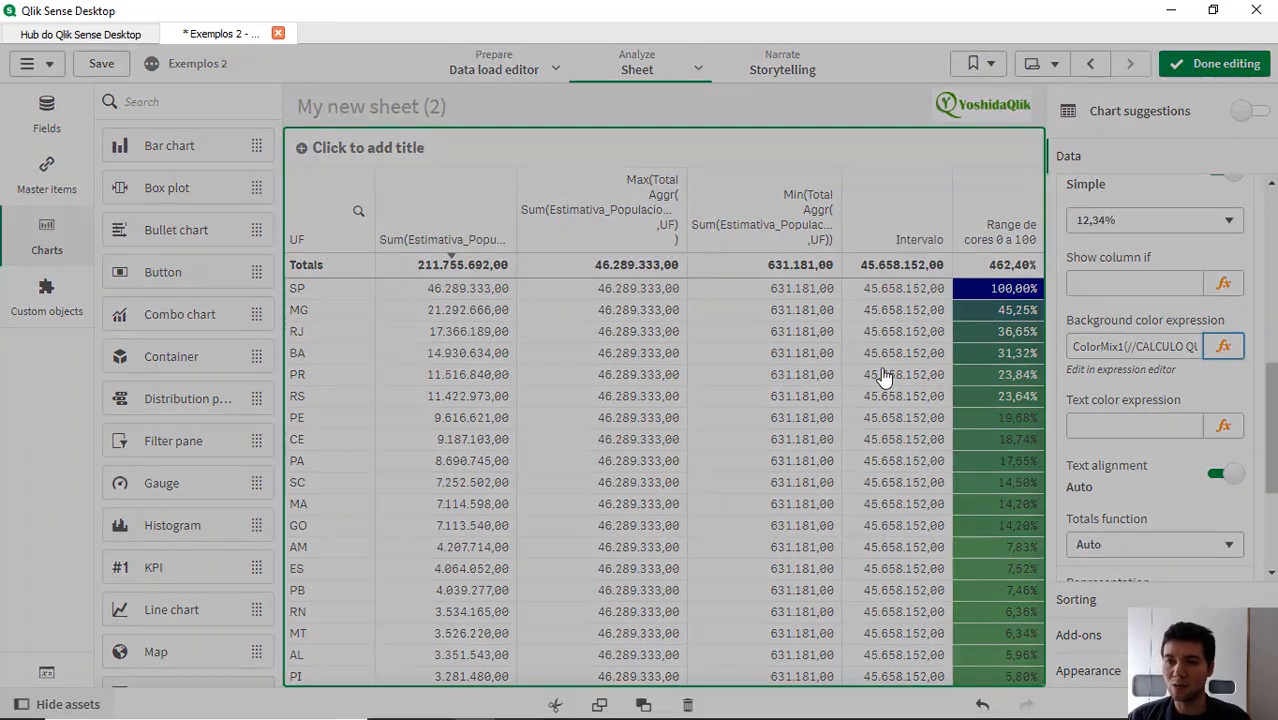
pyautogui.hotkey('ctrl', 'a')
pyautogui.hotkey('ctrl', 'c')
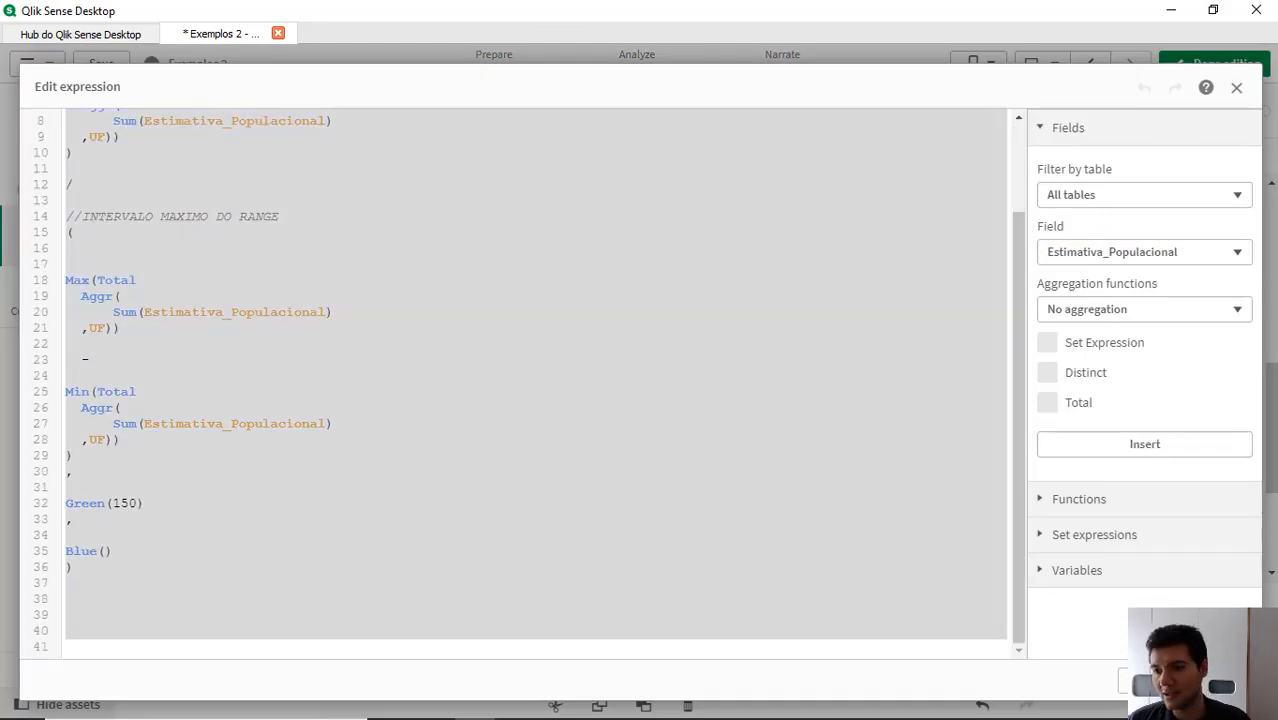
pyautogui.click(1218, 681)
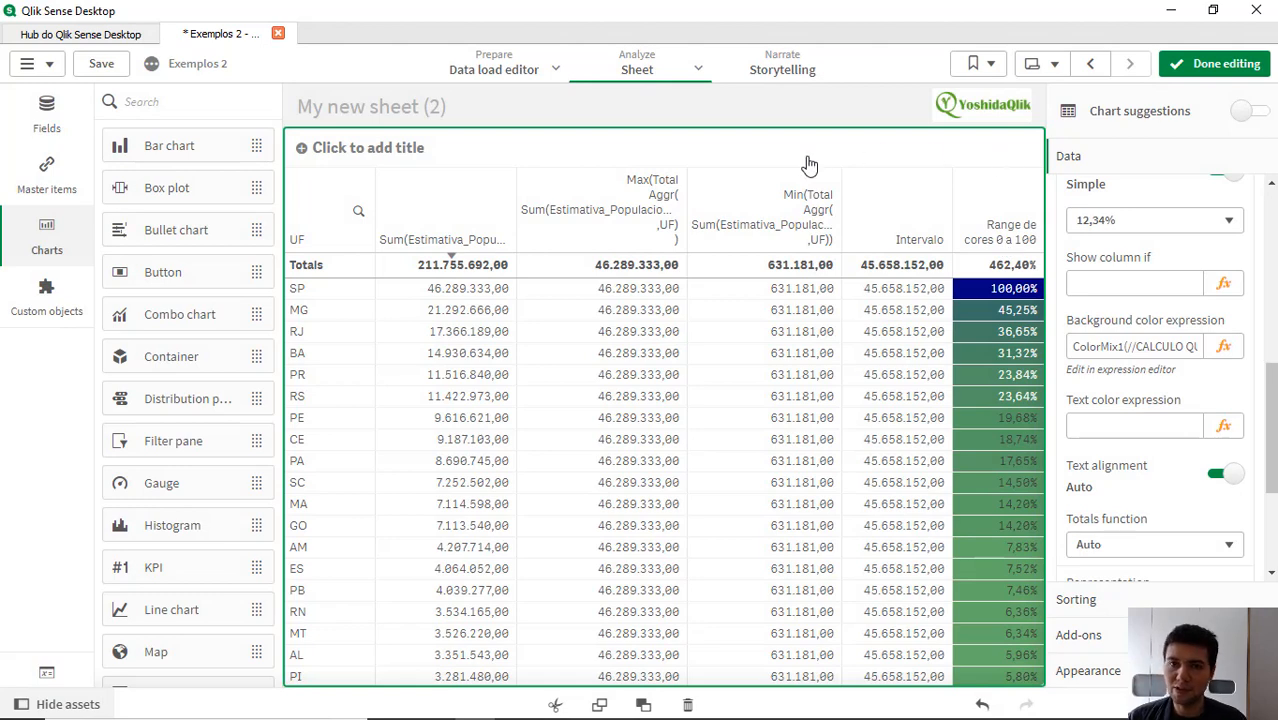
# Step: View the table's color gradient outside edit mode and return to editing the sheet
pyautogui.click(1230, 68)
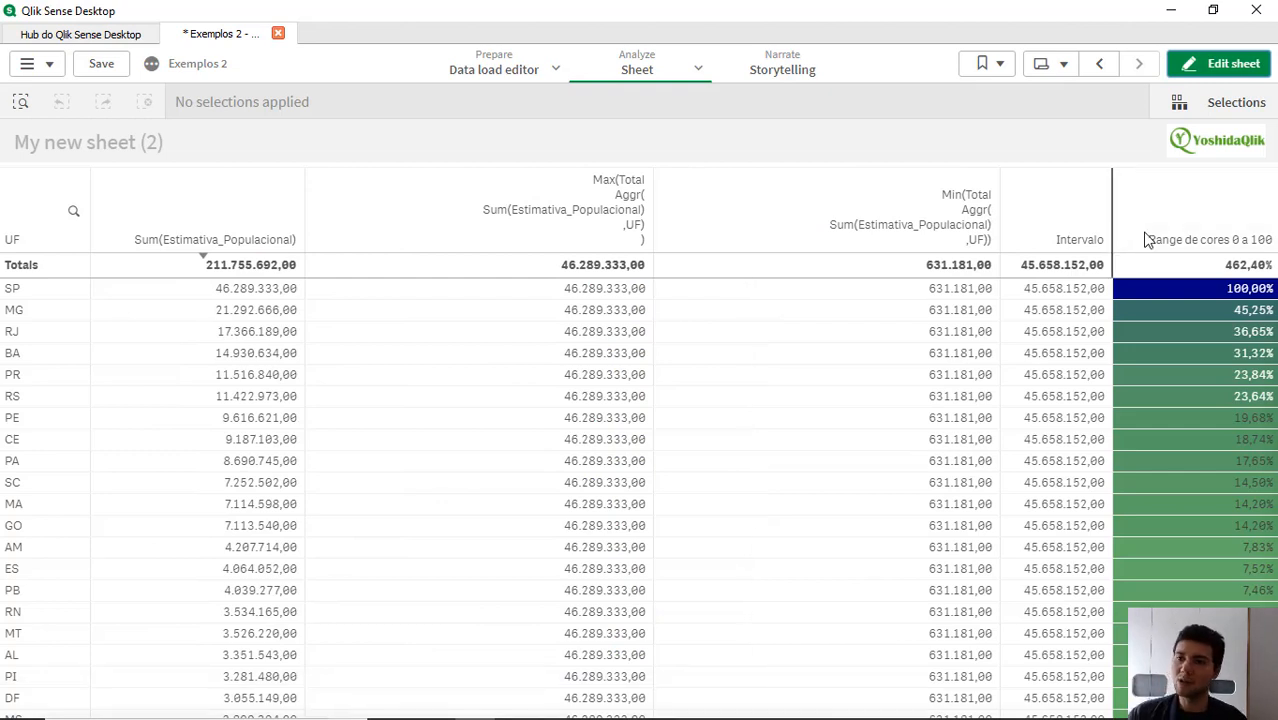
pyautogui.click(1234, 68)
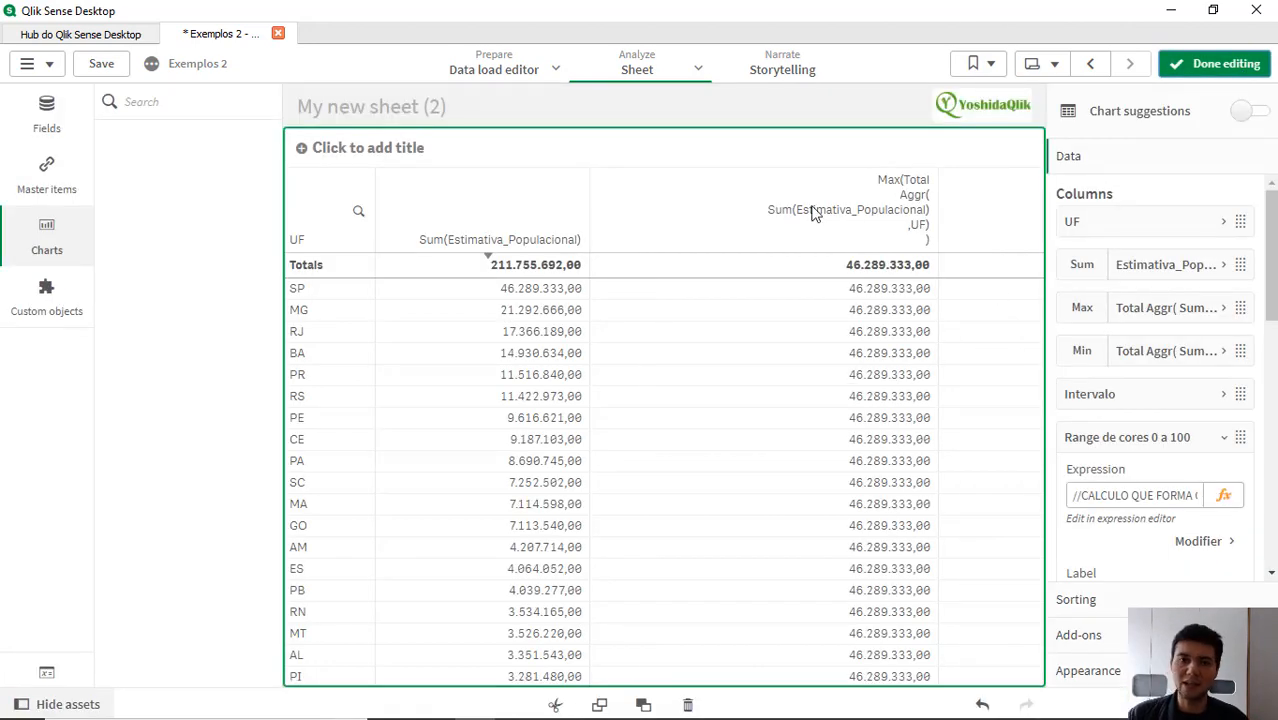
# Step: Exit the table's full-screen view and show the population-by-UF bar chart in full screen
pyautogui.rightClick(908, 282)
pyautogui.click(1020, 184)
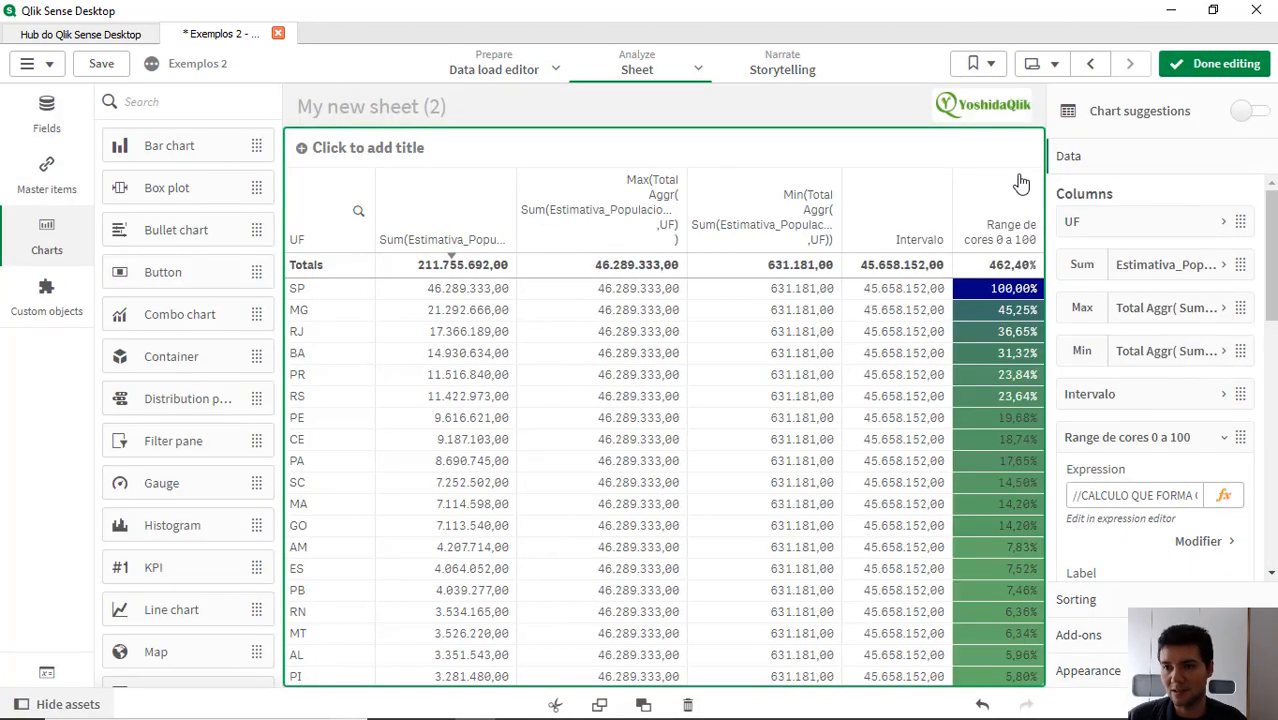
pyautogui.rightClick(910, 347)
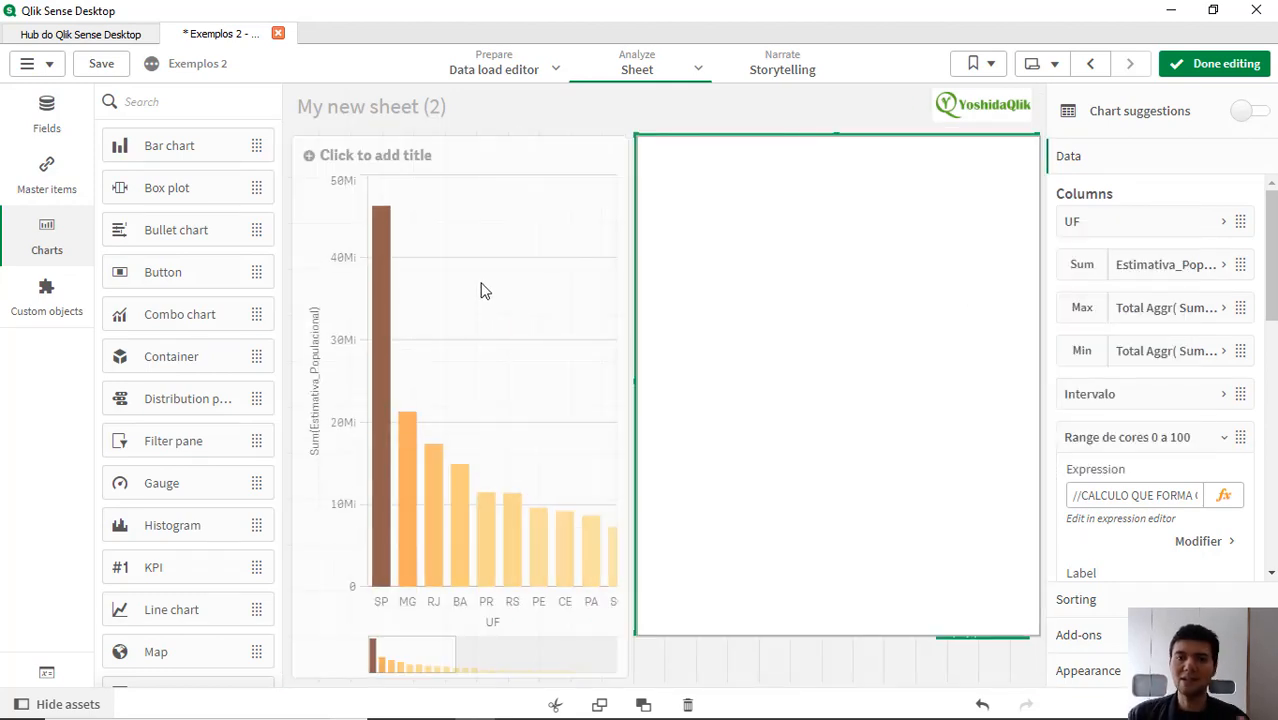
pyautogui.rightClick(482, 178)
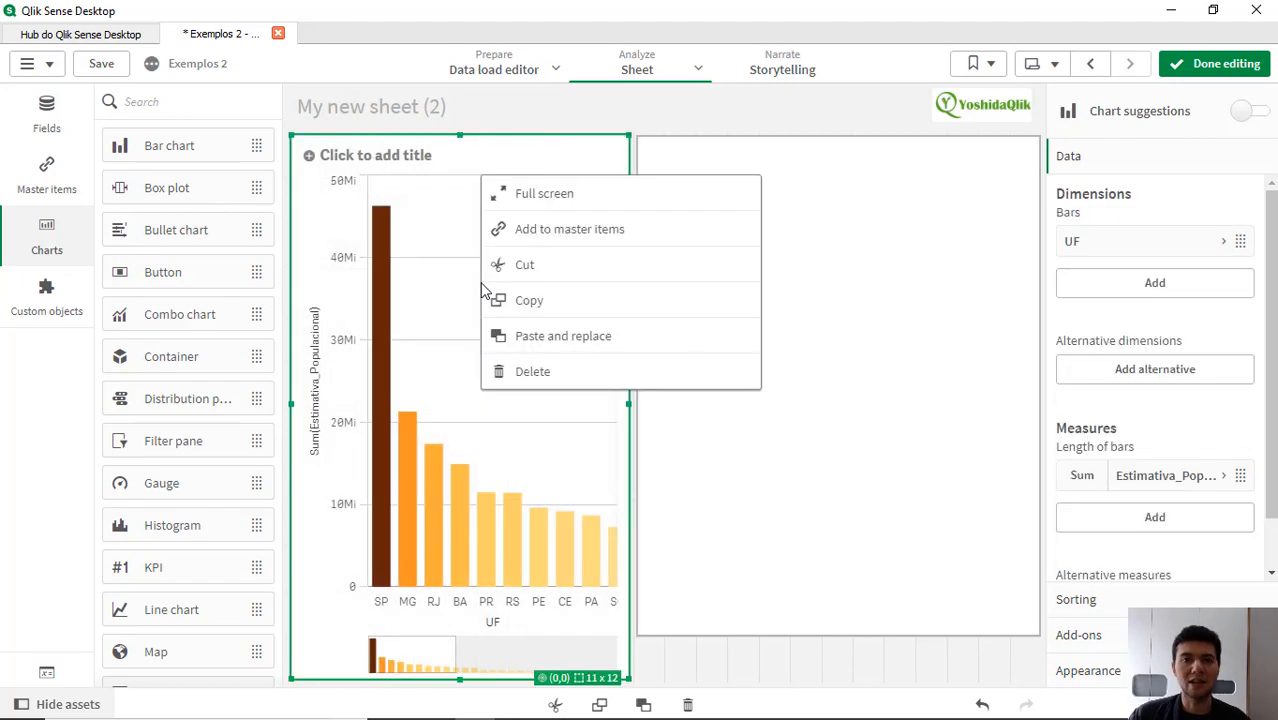
pyautogui.click(588, 203)
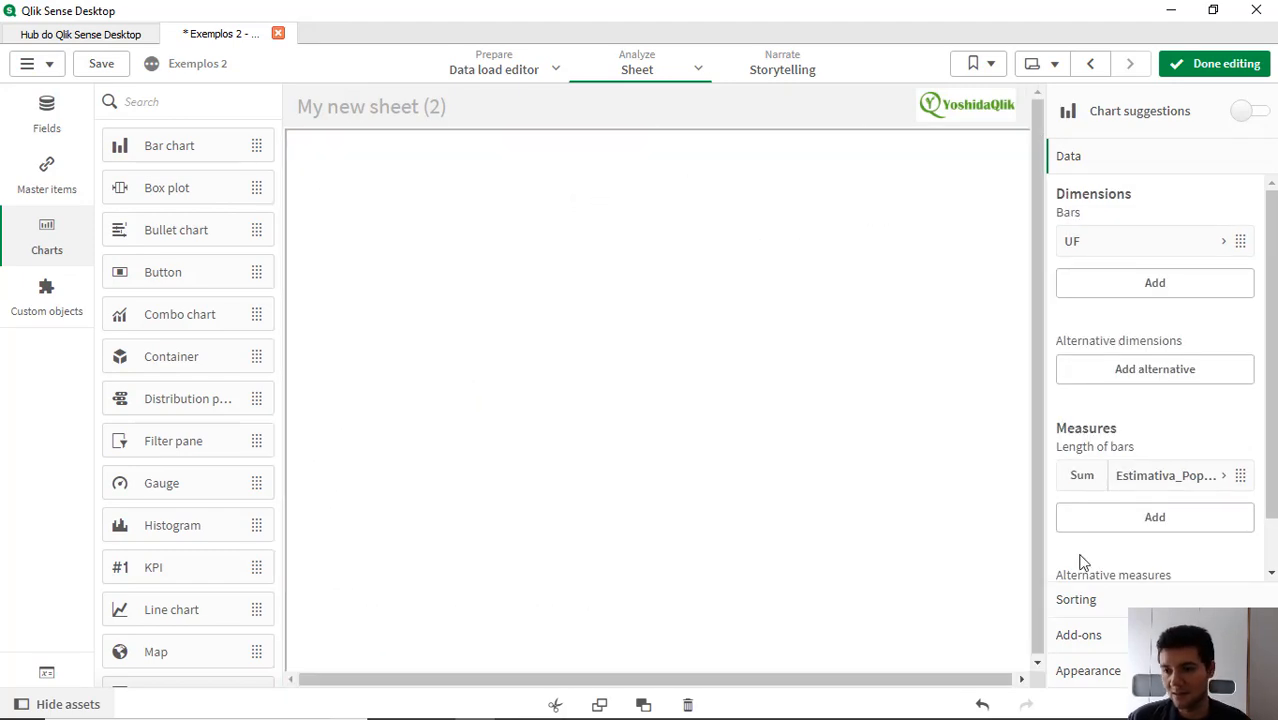
# Step: Set the bar chart's custom coloring to By expression
pyautogui.click(1100, 668)
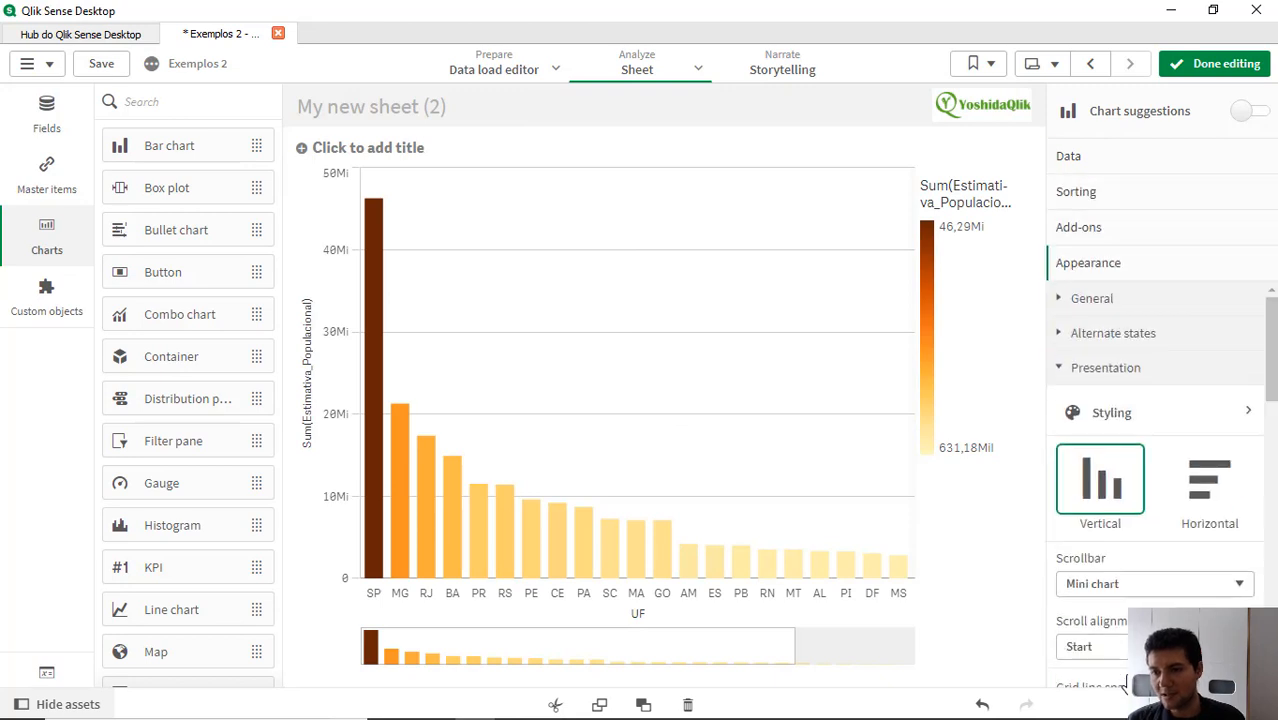
pyautogui.scroll(-10, 1185, 447)
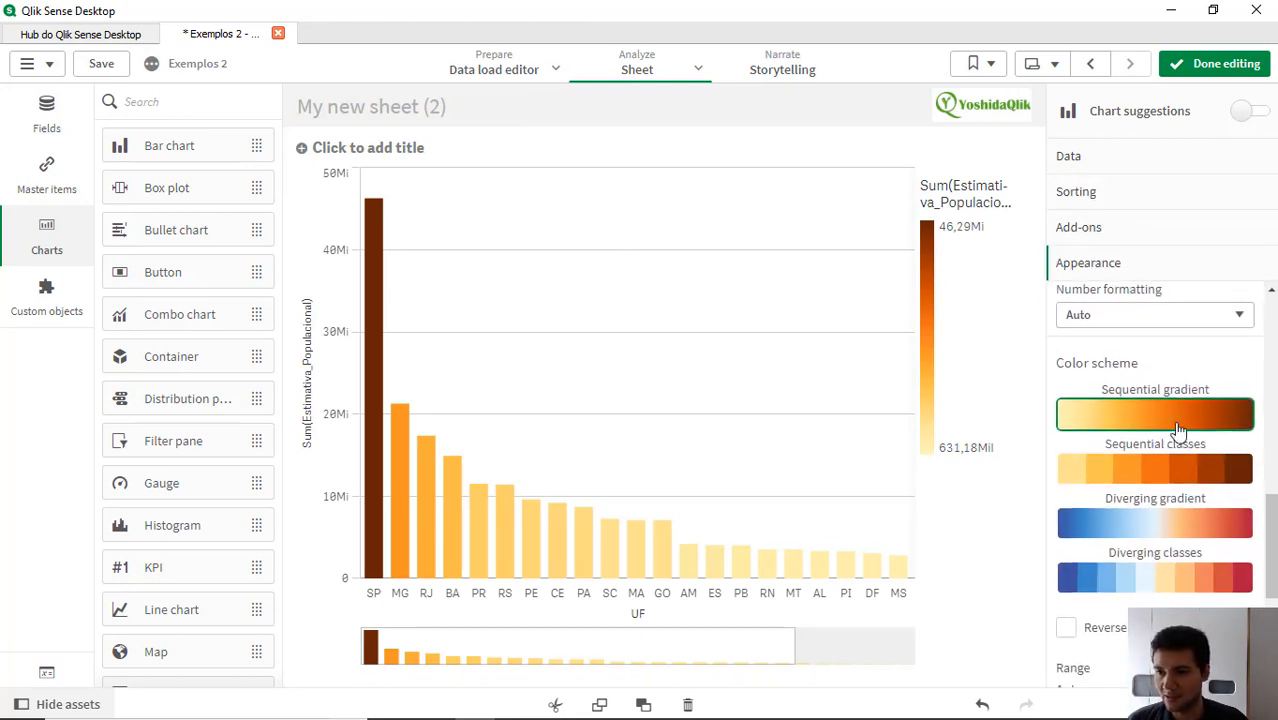
pyautogui.scroll(1, 1168, 420)
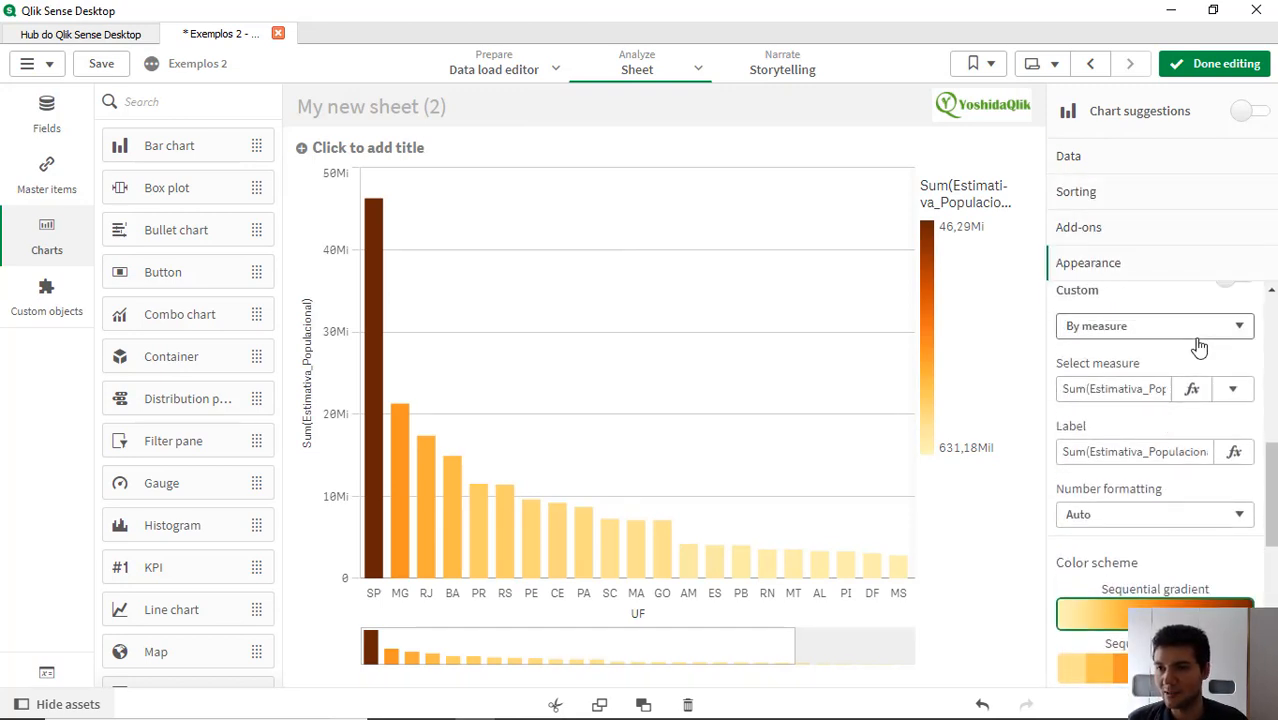
pyautogui.click(1198, 328)
pyautogui.click(1140, 400)
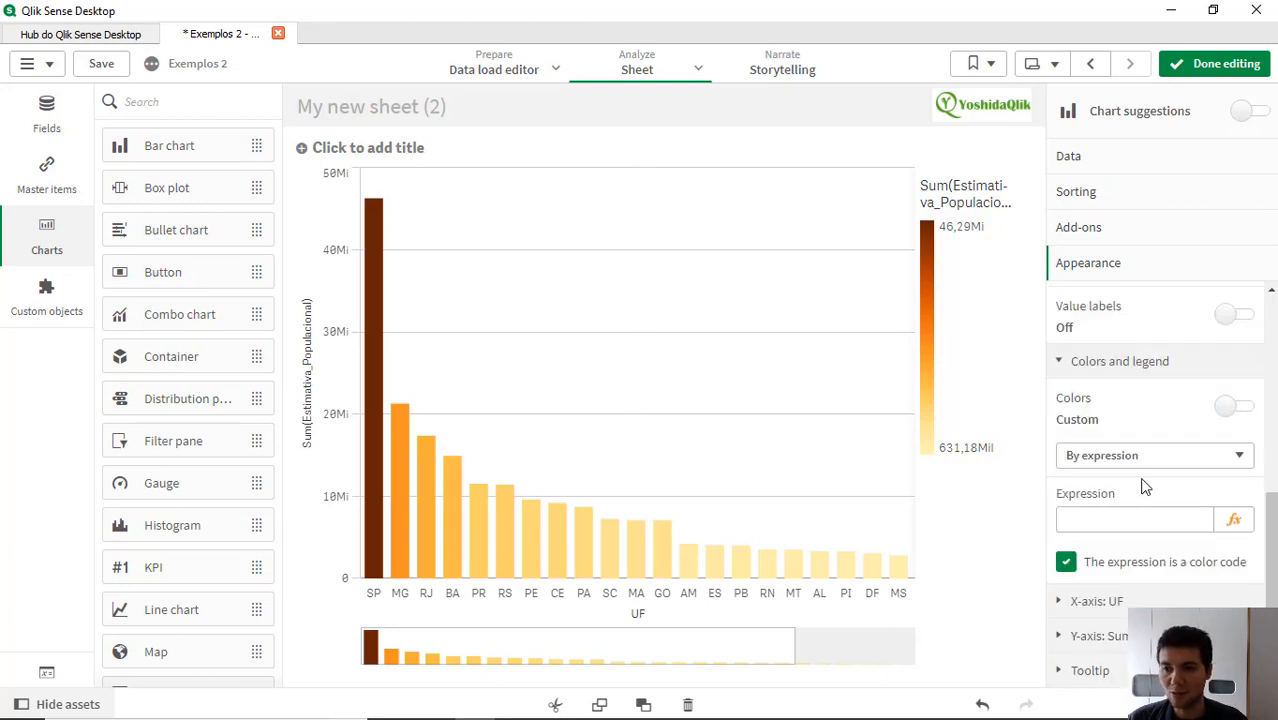
# Step: Paste the copied ColorMix1 expression with Green(150) and Blue() as the bar chart's color expression and apply it
pyautogui.click(1233, 519)
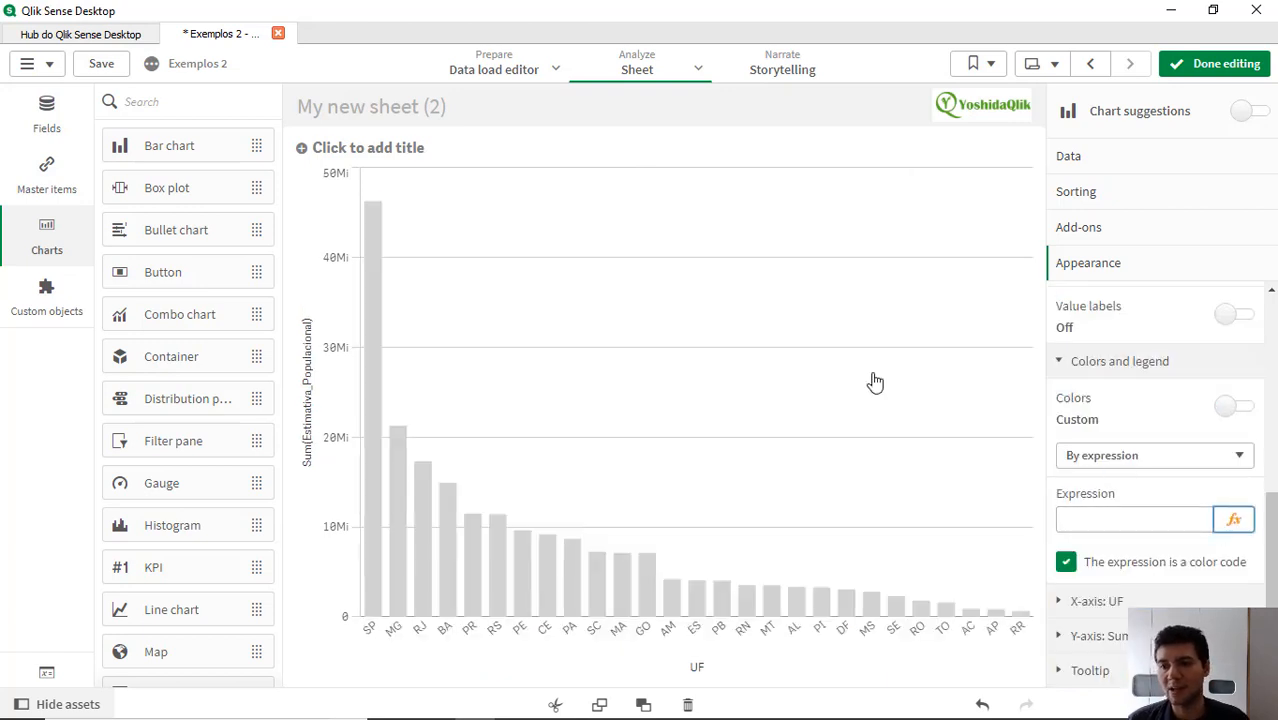
pyautogui.hotkey('ctrl', 'v')
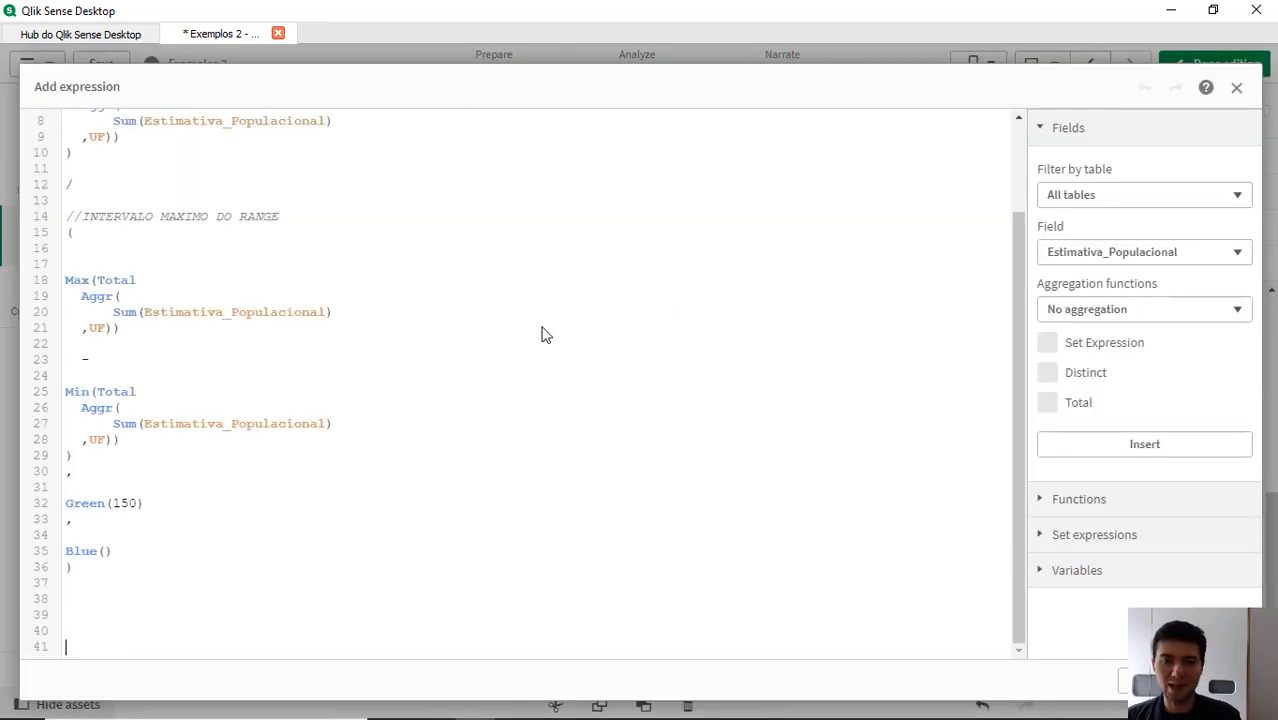
pyautogui.click(1215, 681)
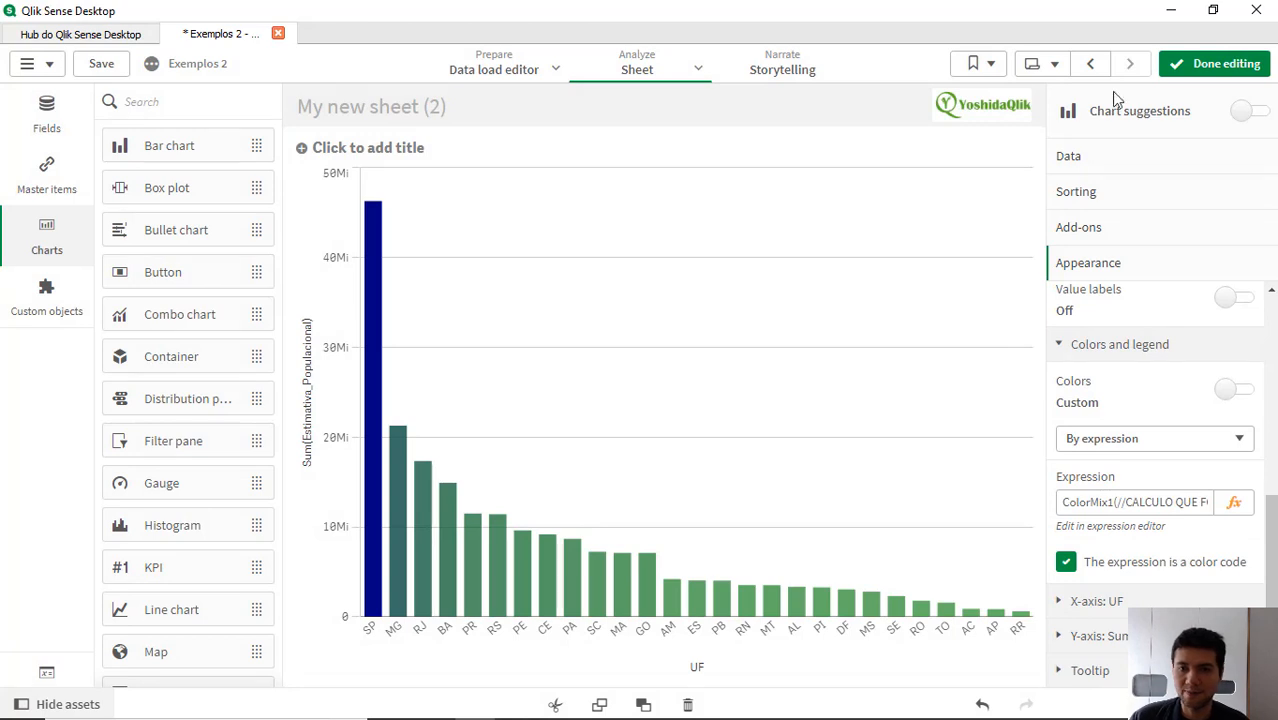
# Step: Finish editing the sheet and examine the bar colors from SP to RR
pyautogui.click(1220, 66)
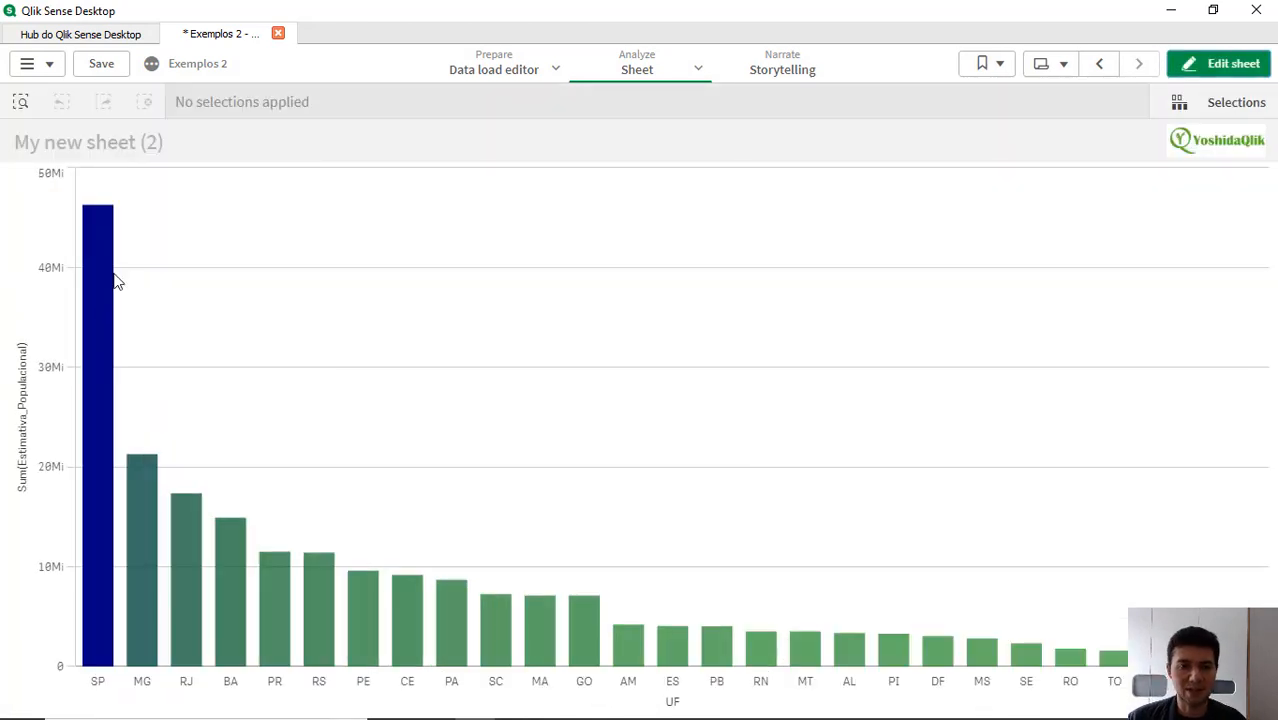
pyautogui.moveTo(107, 263)
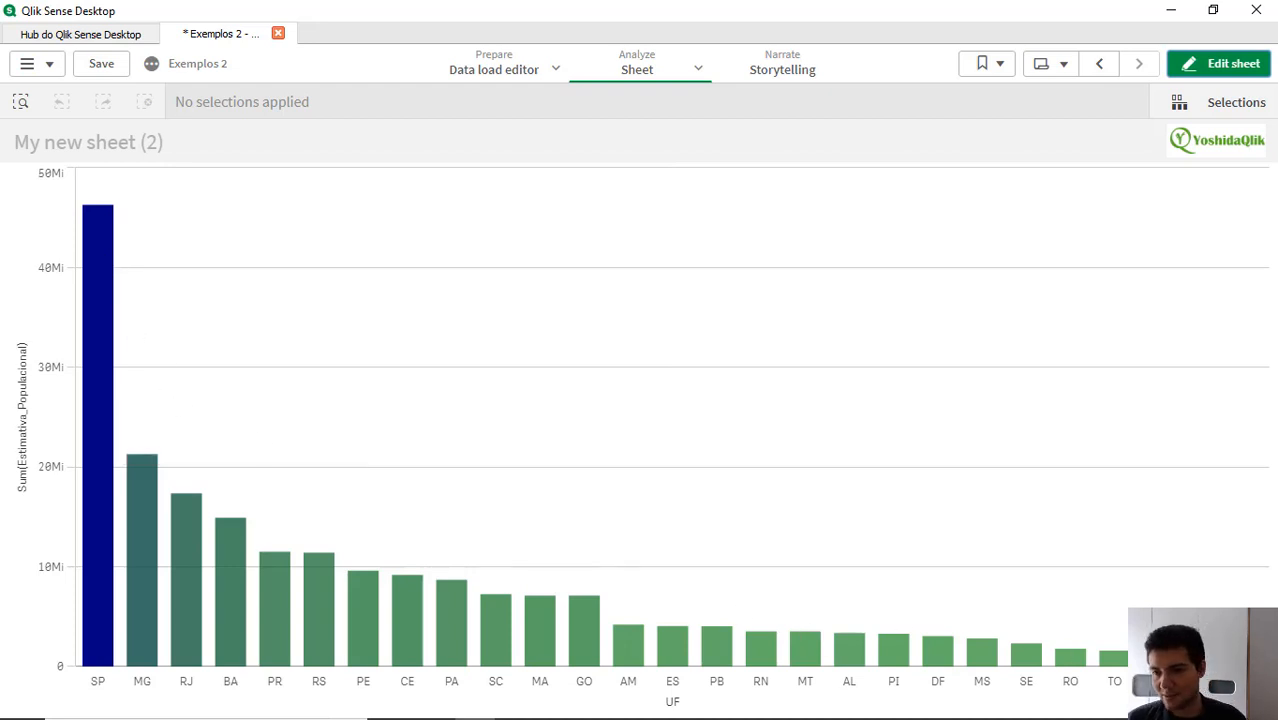
pyautogui.moveTo(1247, 662)
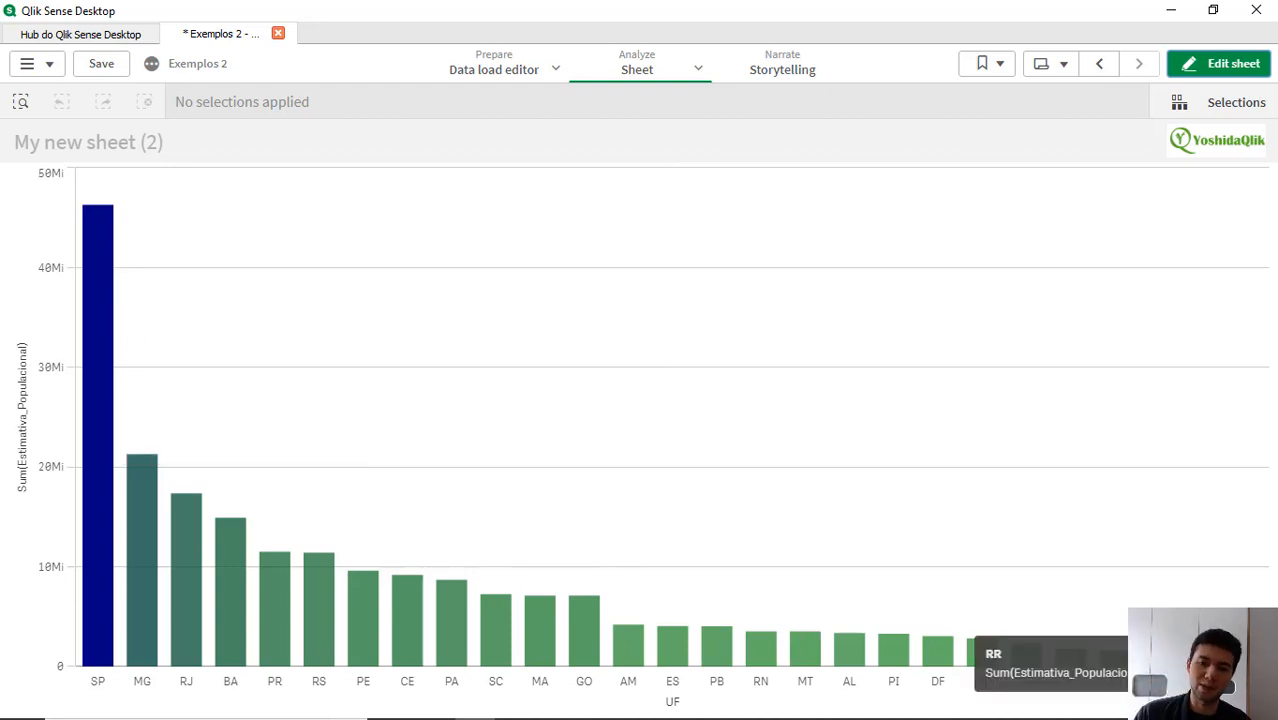